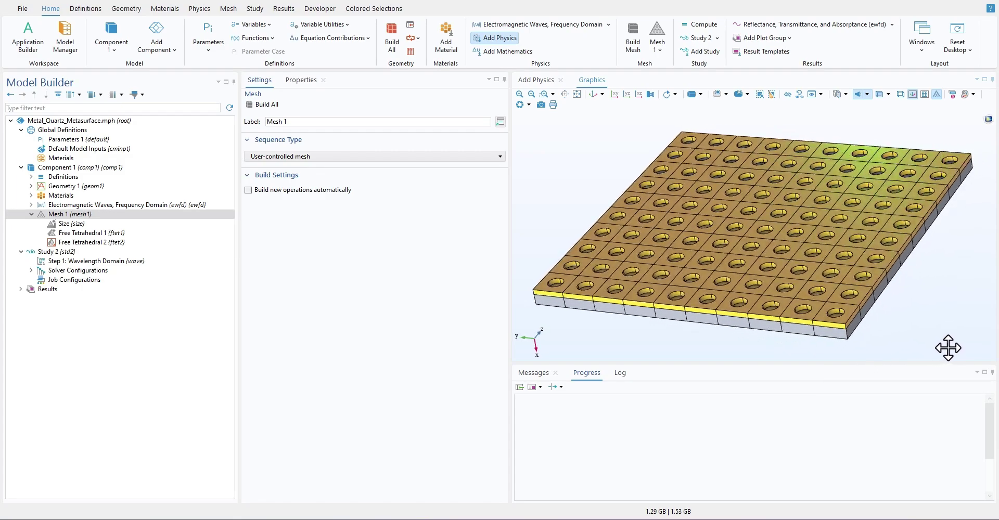
- Show Geometry 1 instead of the mesh, zoom into the metasurface grid, then zoom to extents
left_click_drag(954, 343, 803, 280)
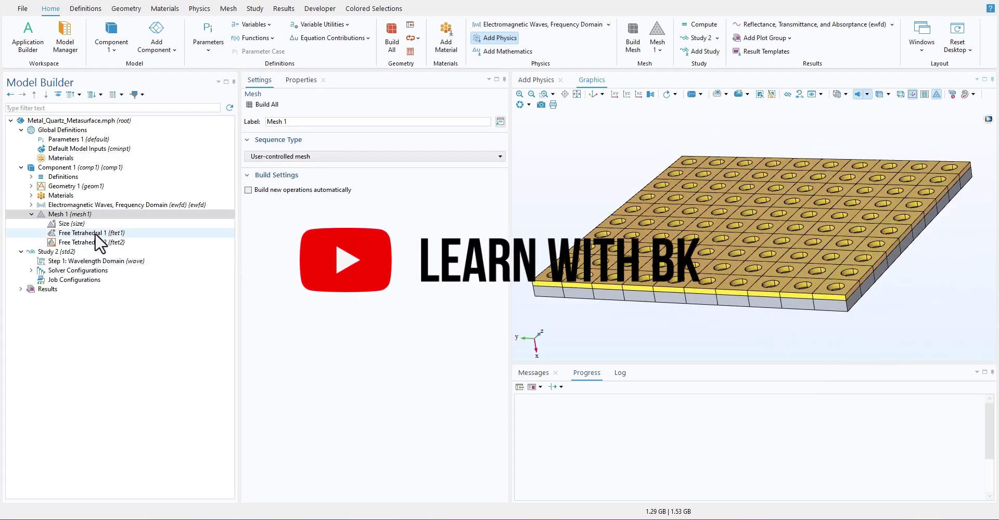
left_click(85, 188)
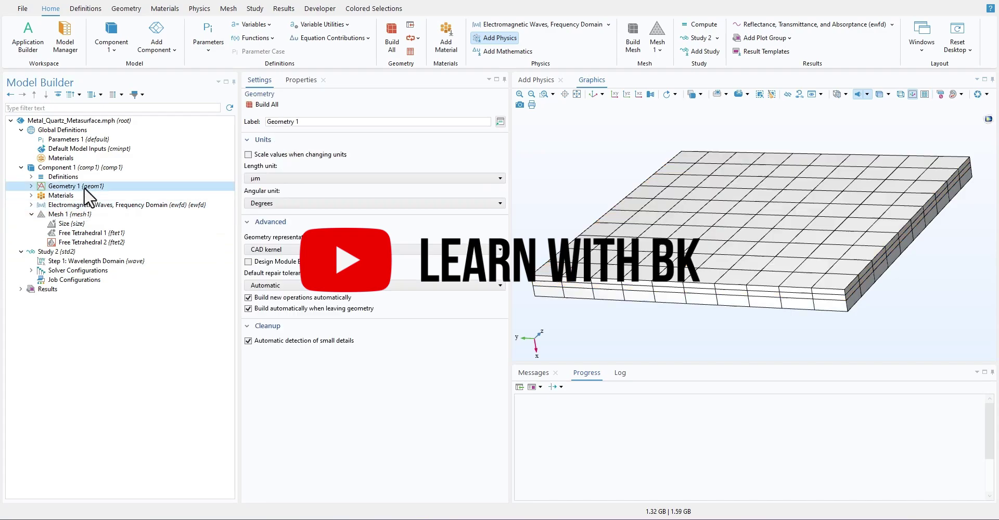
middle_click_drag(825, 264, 815, 140)
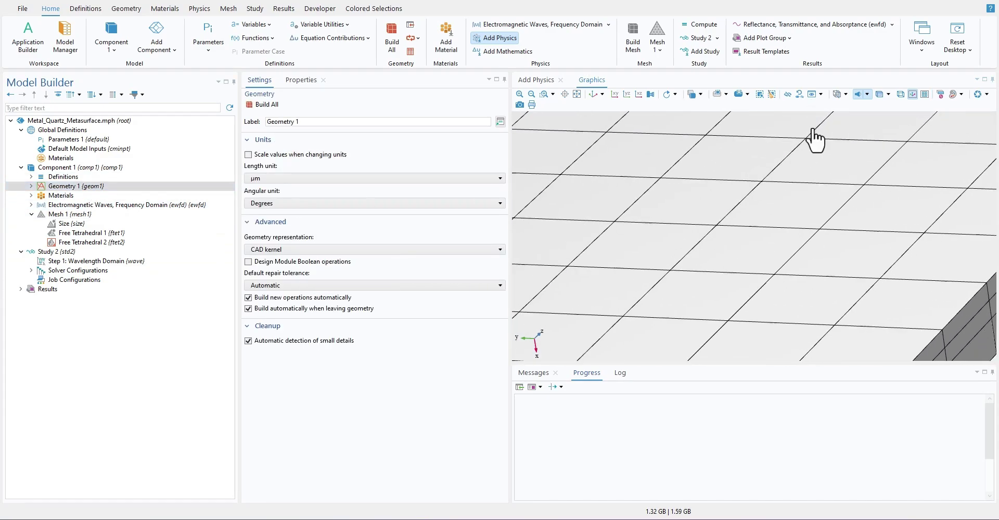
left_click(591, 93)
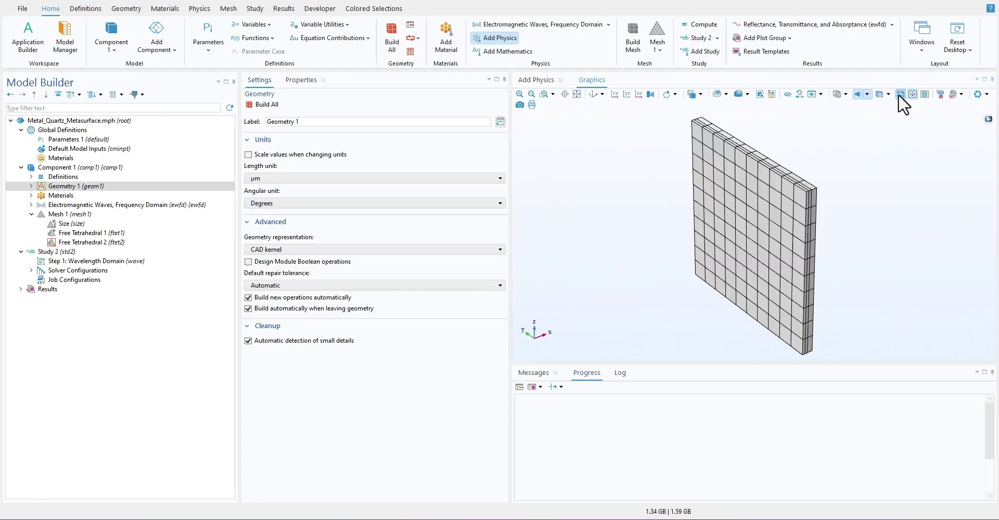
- Change the slab's rendering, zoom in closely on its cells, then zoom back out
left_click(881, 95)
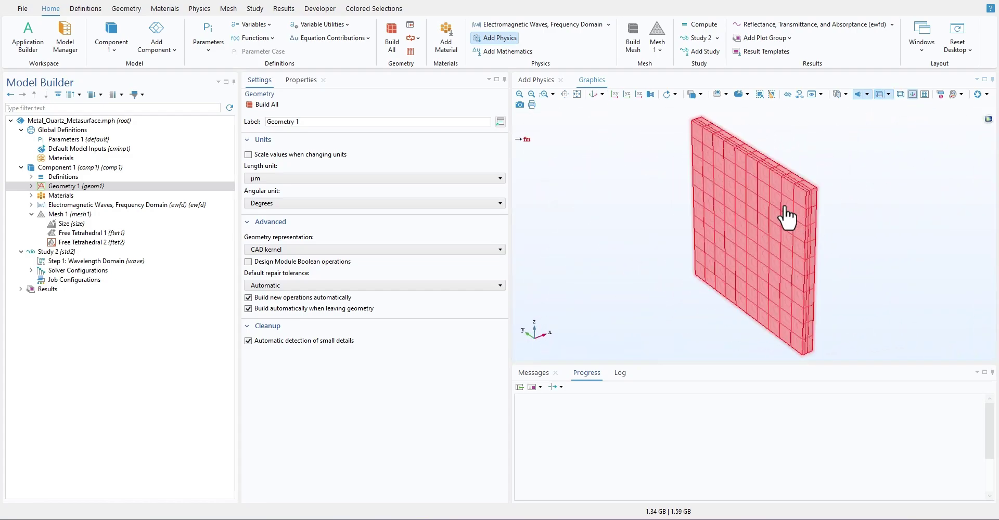
middle_click_drag(787, 242, 780, 85)
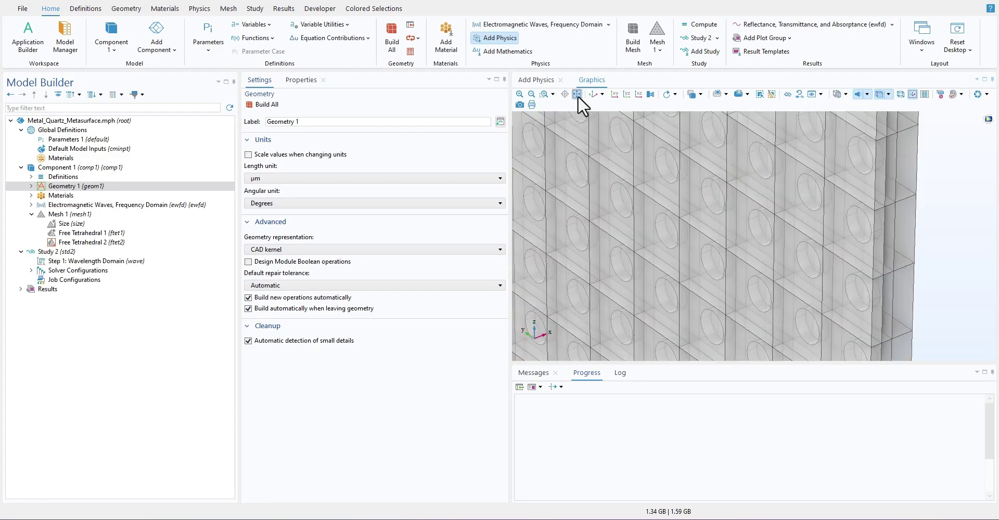
left_click(596, 95)
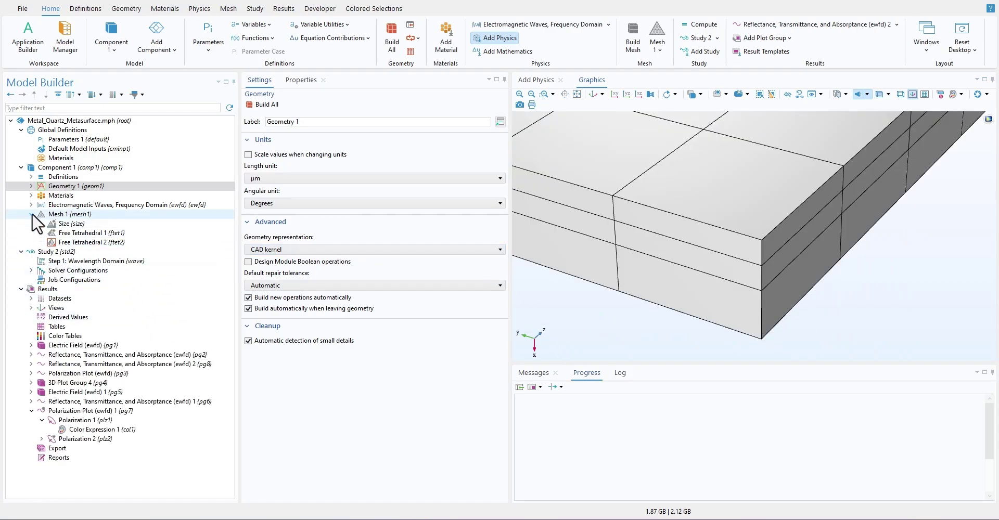
- Collapse Mesh 1 and Study 2, then view the reflectance/transmittance/absorptance and absorptance-only plots
left_click(32, 214)
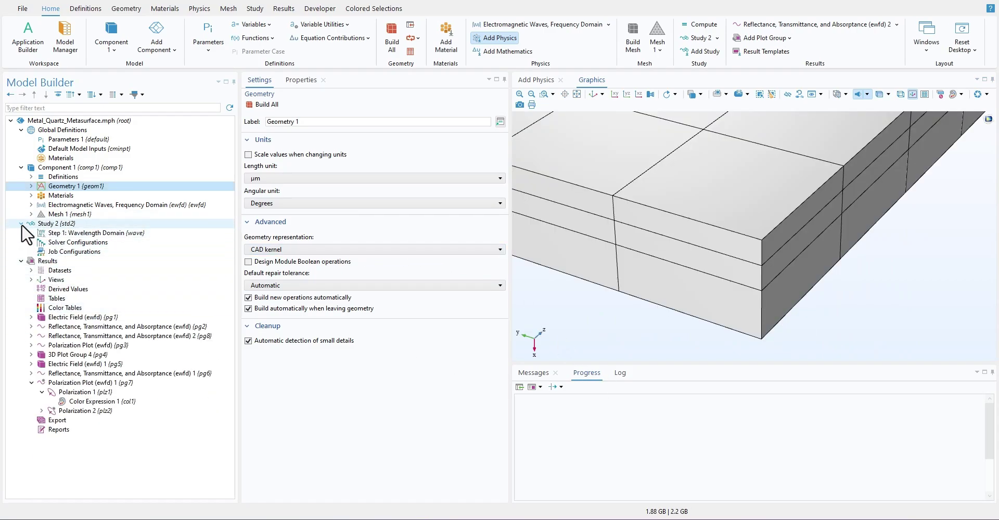
left_click(21, 224)
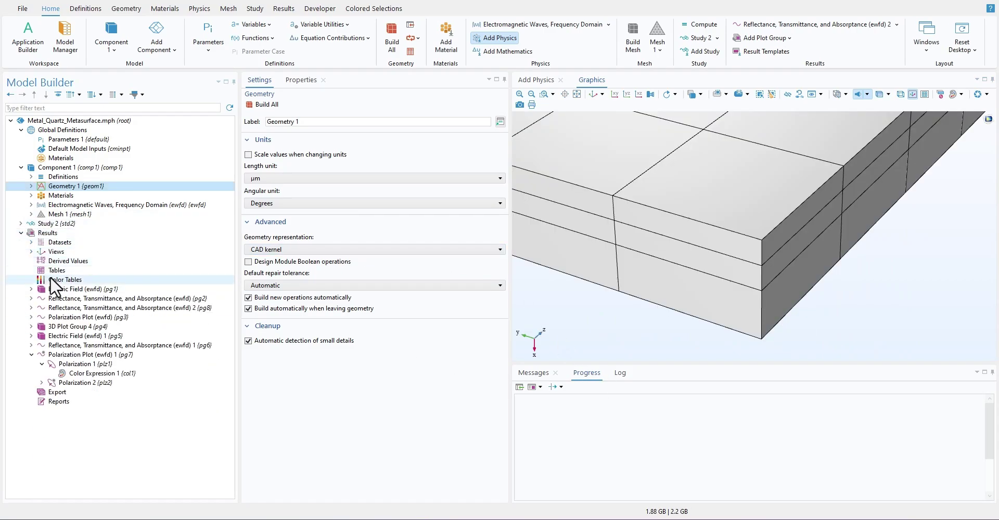
left_click(87, 349)
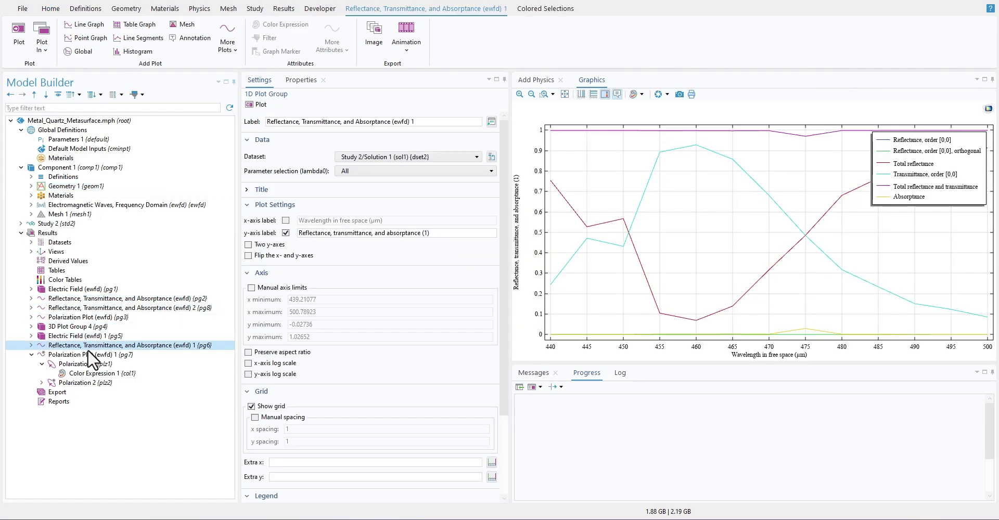
left_click(94, 310)
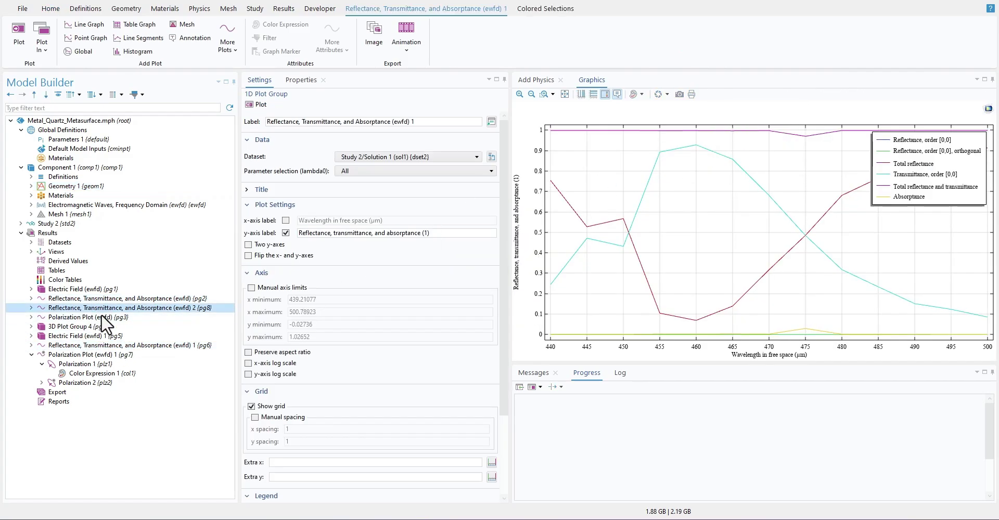
mouse_move(805, 129)
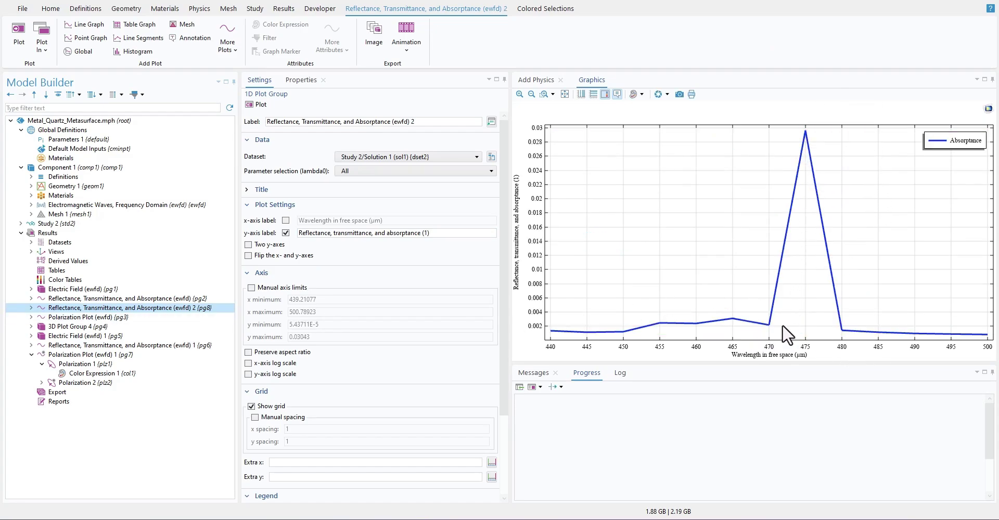
- View and rotate the 3D electric field slice plot and the 3D Plot Group 4 array plot
left_click(100, 336)
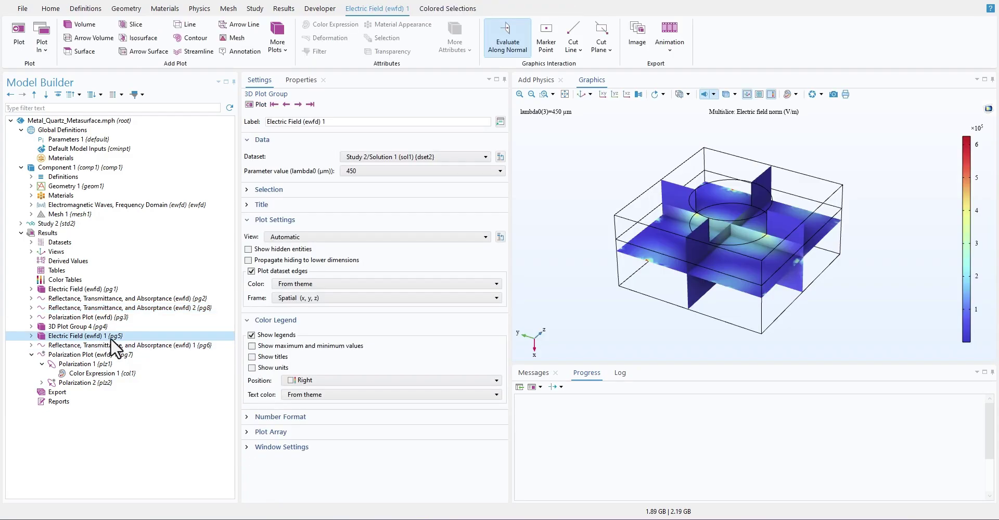
mouse_move(832, 240)
left_mouse_down()
mouse_move(776, 232)
mouse_move(758, 203)
mouse_move(819, 231)
left_mouse_up()
left_click(82, 327)
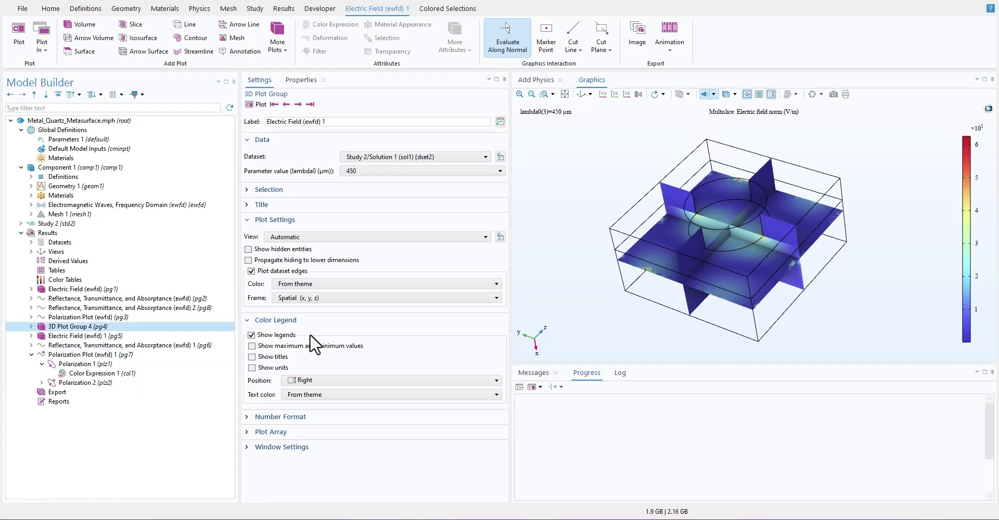
left_click_drag(807, 212, 871, 233)
scroll(833, 230, "down", 4)
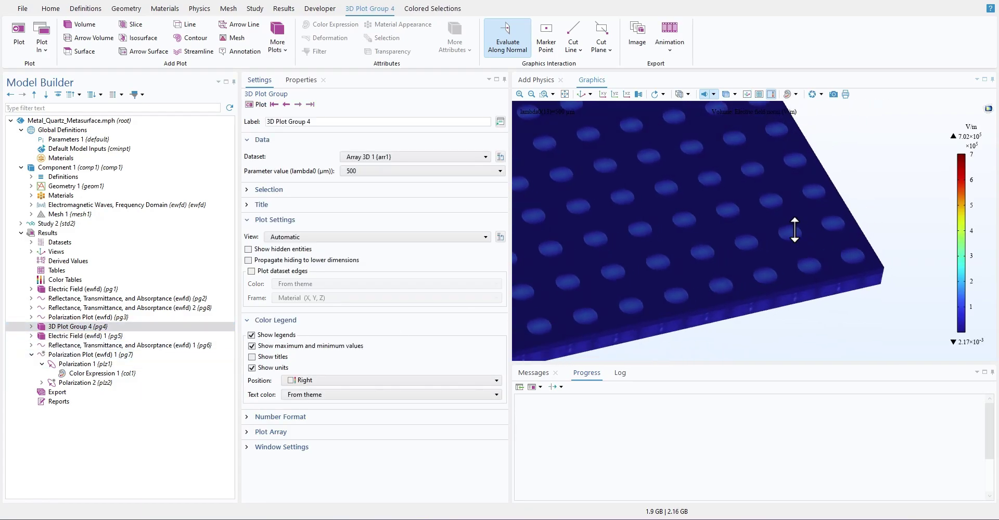
- View the polarization states plot, then return to the reflectance, transmittance and absorptance plot
left_click(94, 354)
left_click(109, 346)
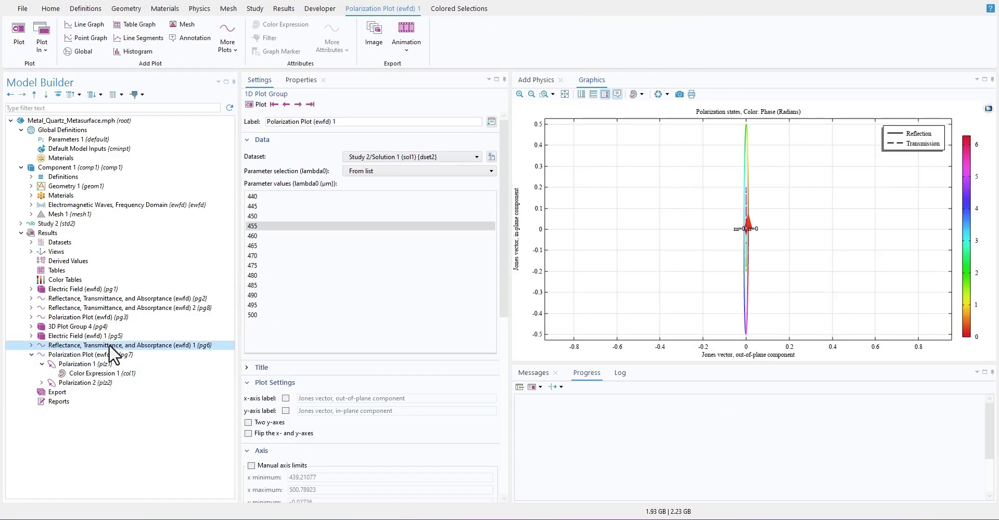
mouse_move(806, 236)
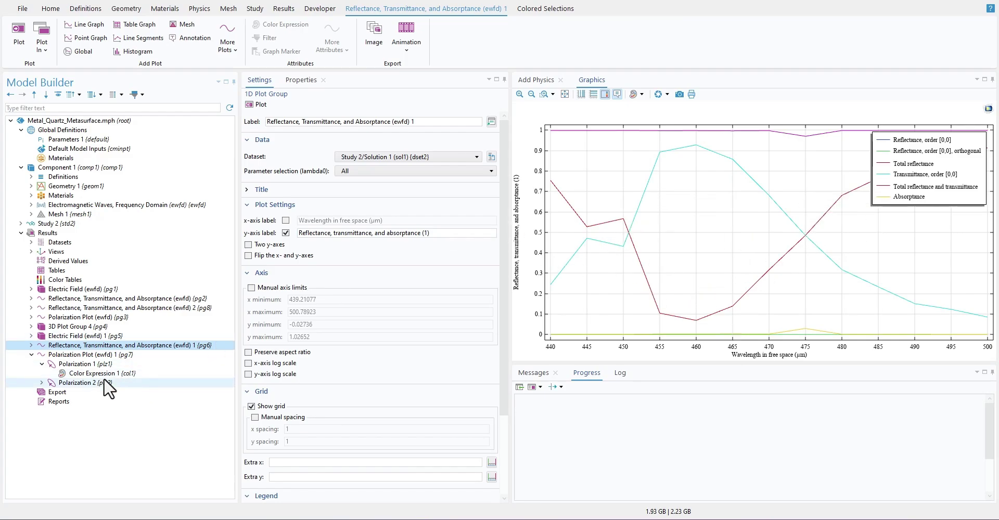
- View the Polarization 2, Confinement Loss and imag(ewfd.neff)/lda0 point graph plots
left_click(90, 384)
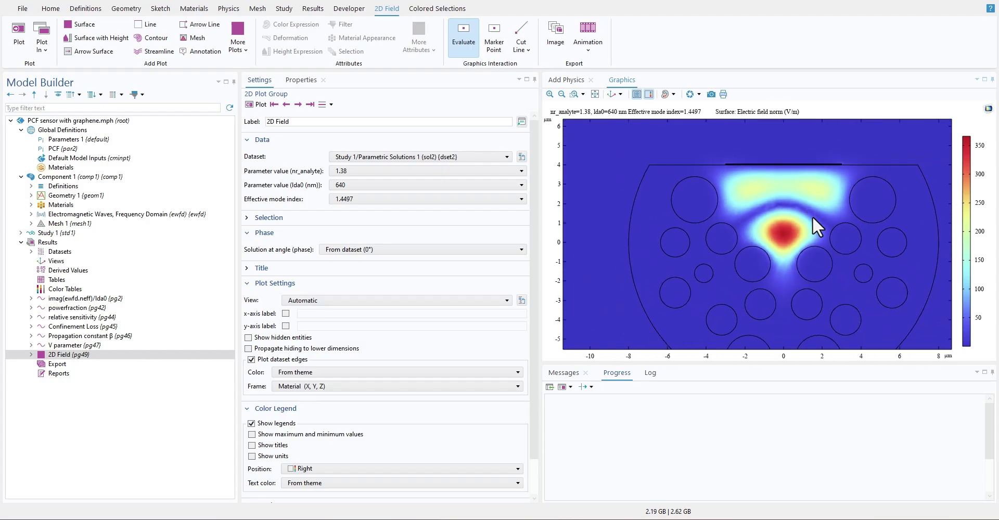
scroll(813, 216, "down", 1)
scroll(767, 232, "down", 1)
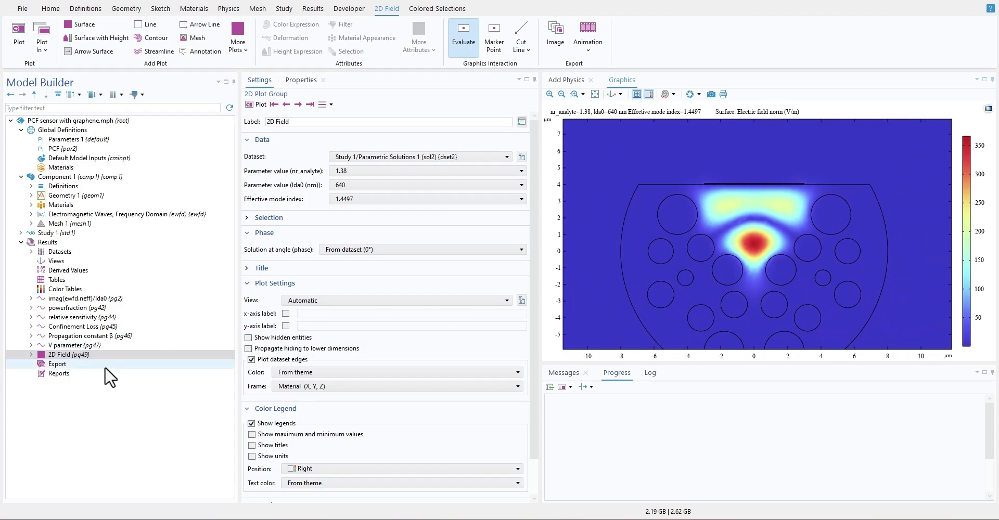
left_click(85, 328)
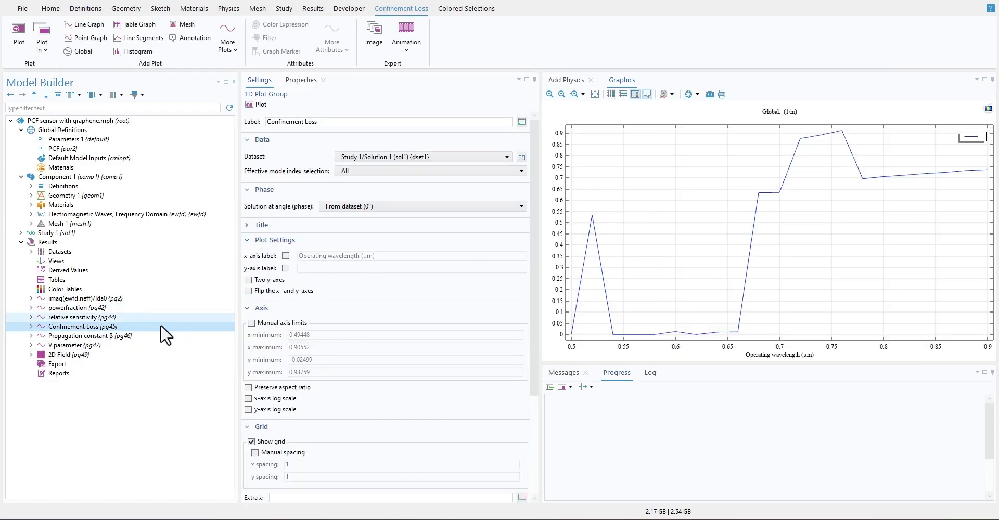
left_click(104, 299)
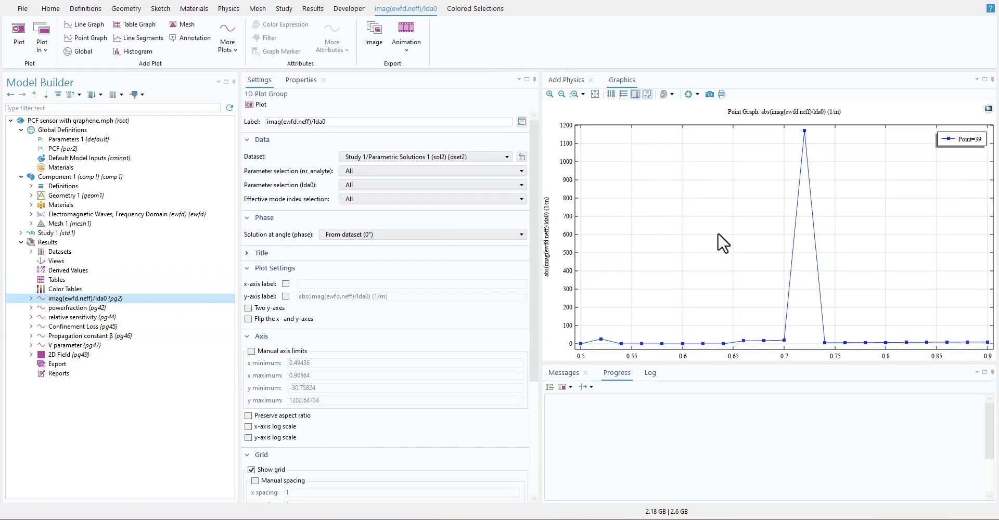
mouse_move(802, 131)
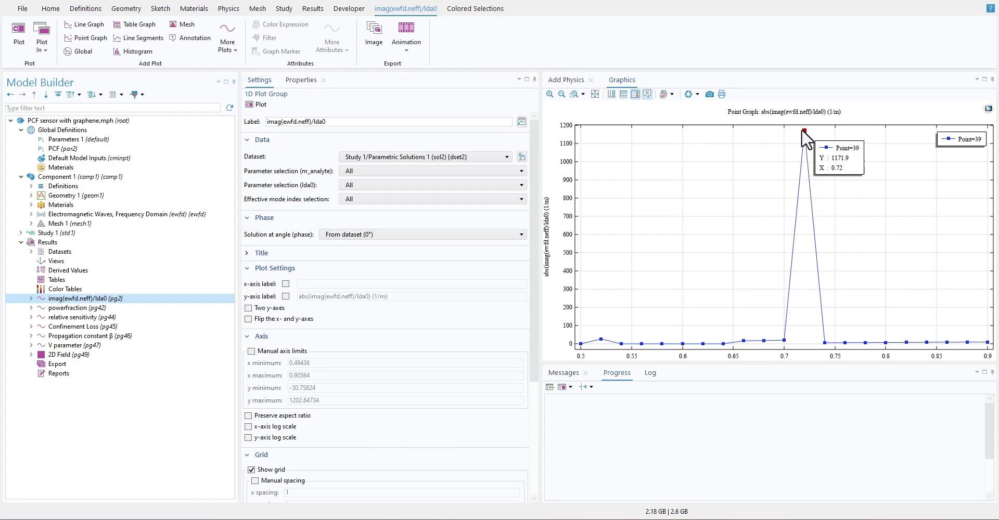
mouse_move(879, 342)
scroll(819, 116, "up", 1)
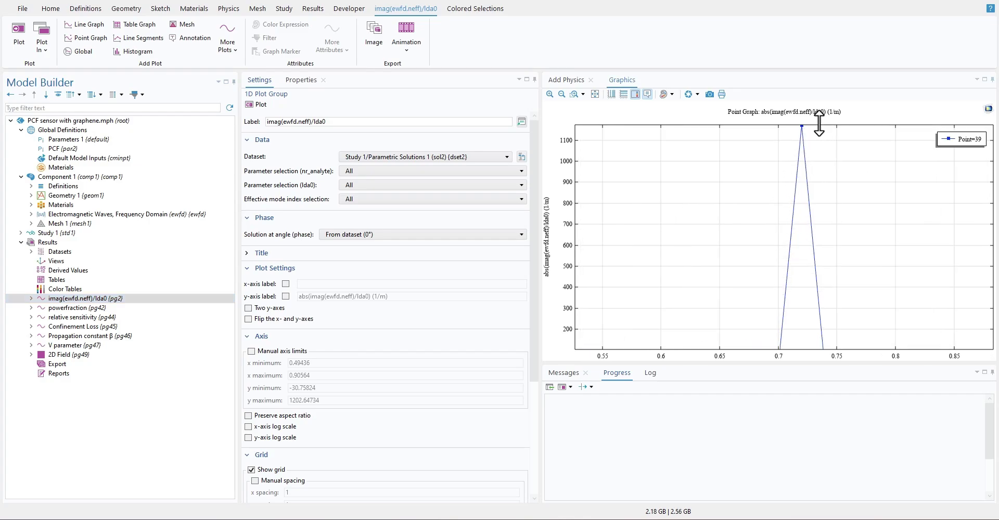
scroll(820, 115, "down", 2)
scroll(845, 142, "down", 1)
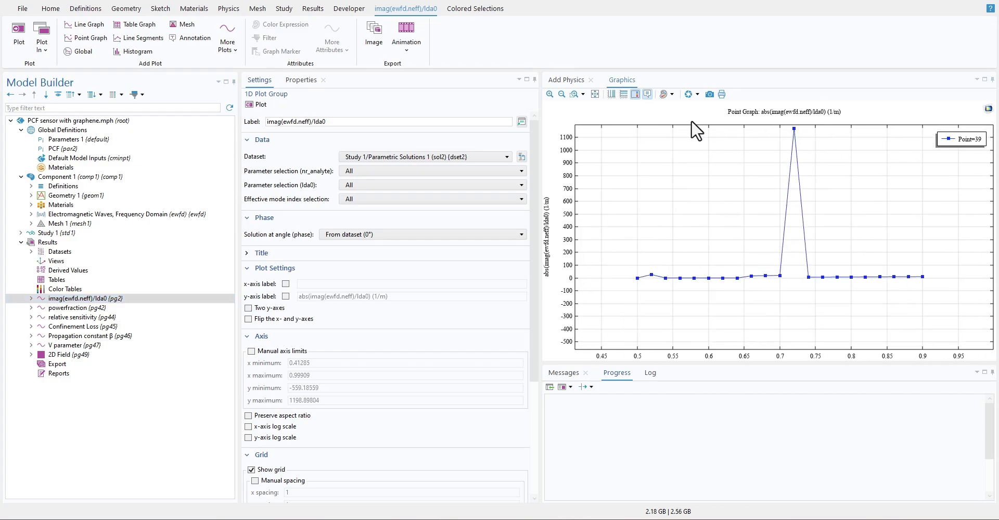
- Set the graph's x-axis to log scale, leaving the y-axis linear
left_click(611, 94)
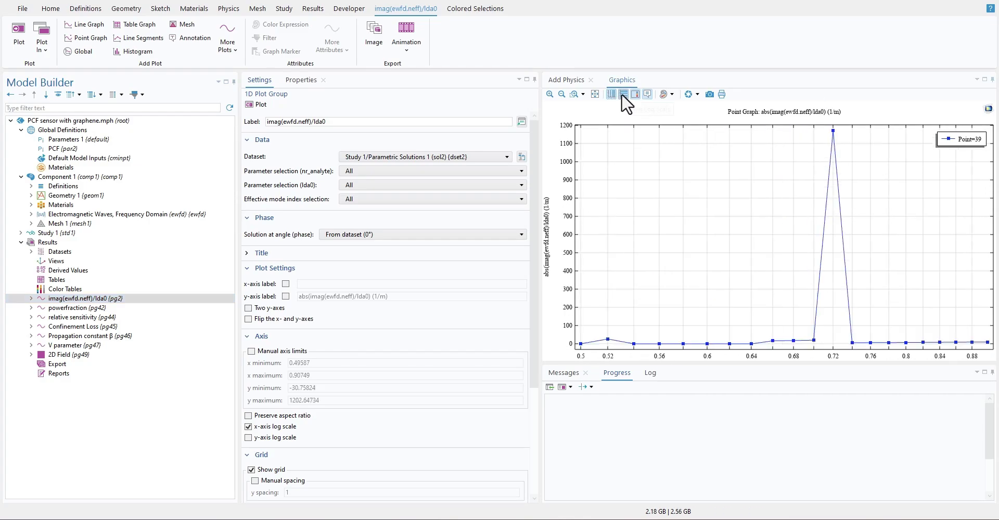
left_click(623, 94)
left_click(623, 94)
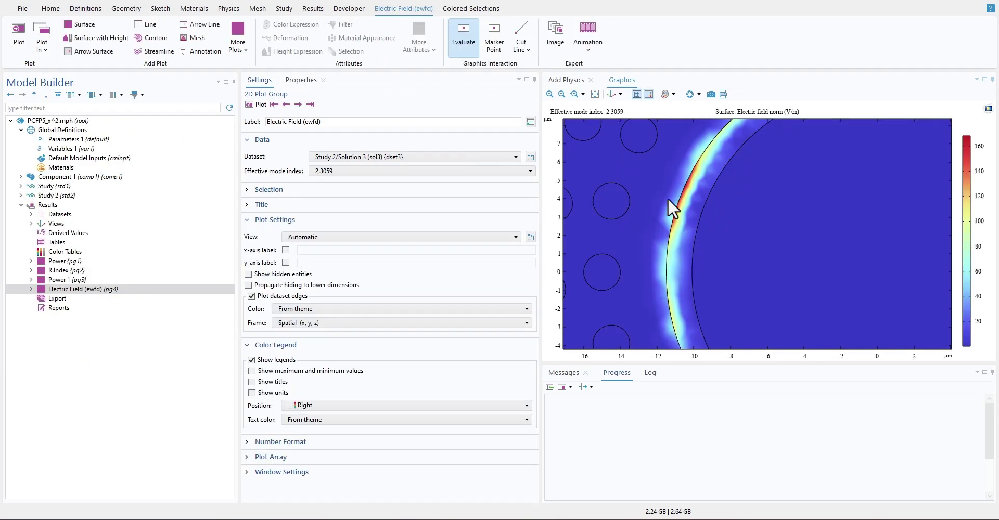
- Pan the electric field plot to show the ring, then view and pan the Ez phase plot
scroll(669, 200, "down", 3)
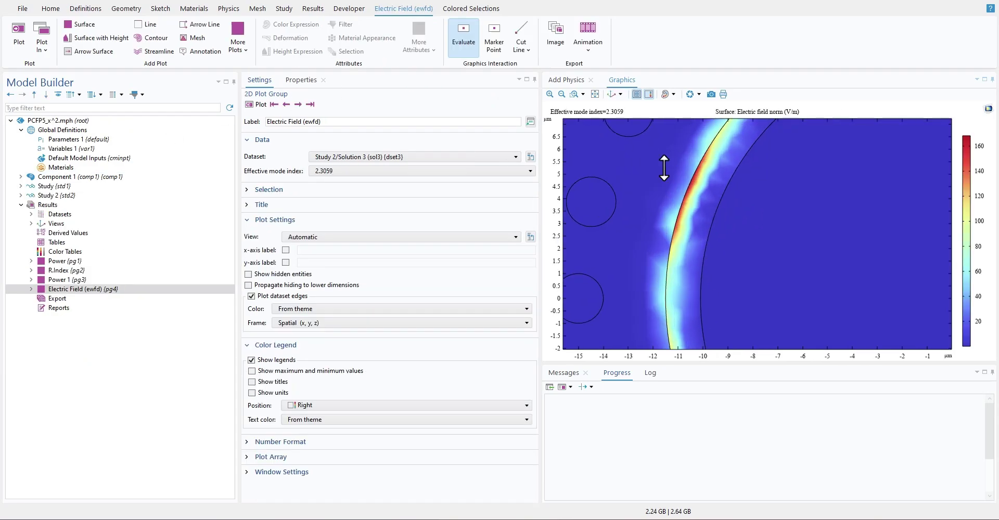
left_click_drag(677, 225, 696, 227)
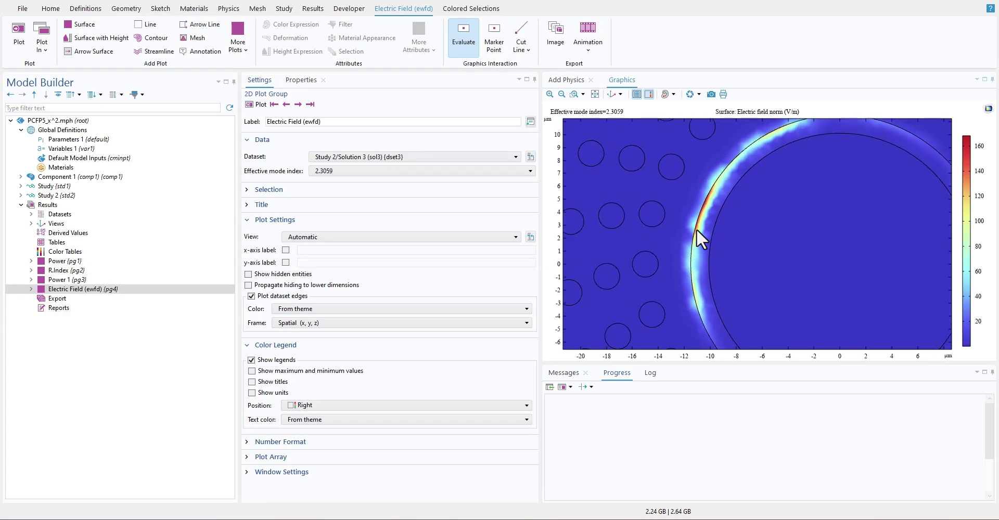
left_click(78, 279)
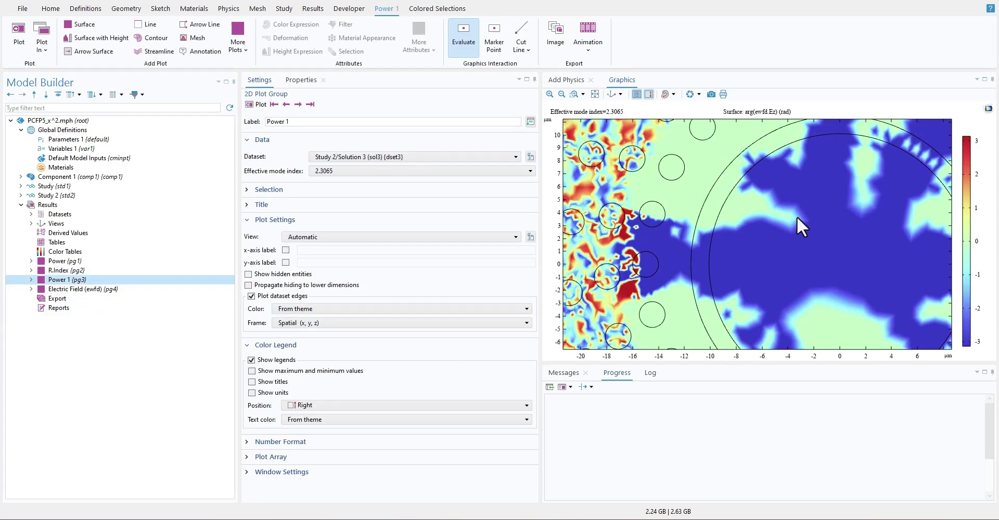
left_click_drag(781, 218, 698, 243)
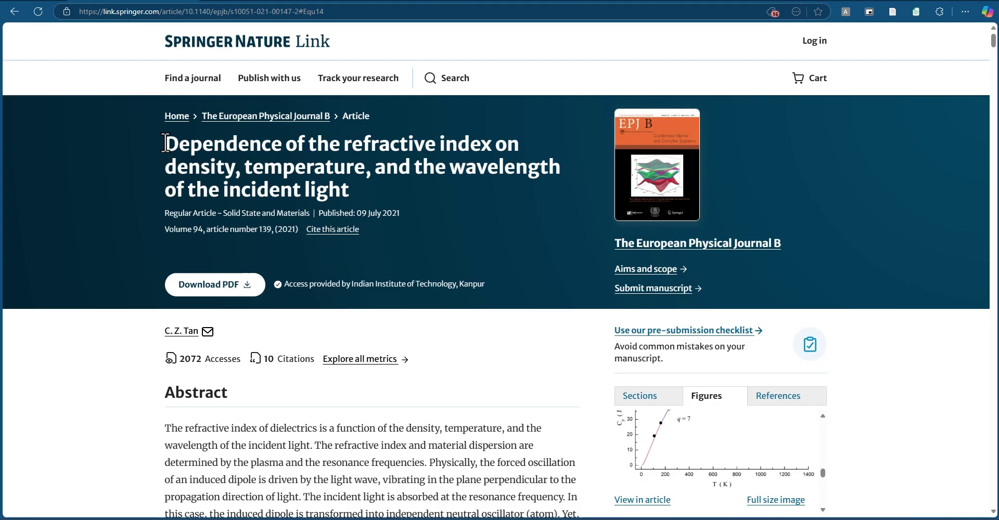
- Select the article title, scroll through the article, and jump to Fig. 8
left_click_drag(166, 142, 354, 189)
scroll(660, 339, "down", 8)
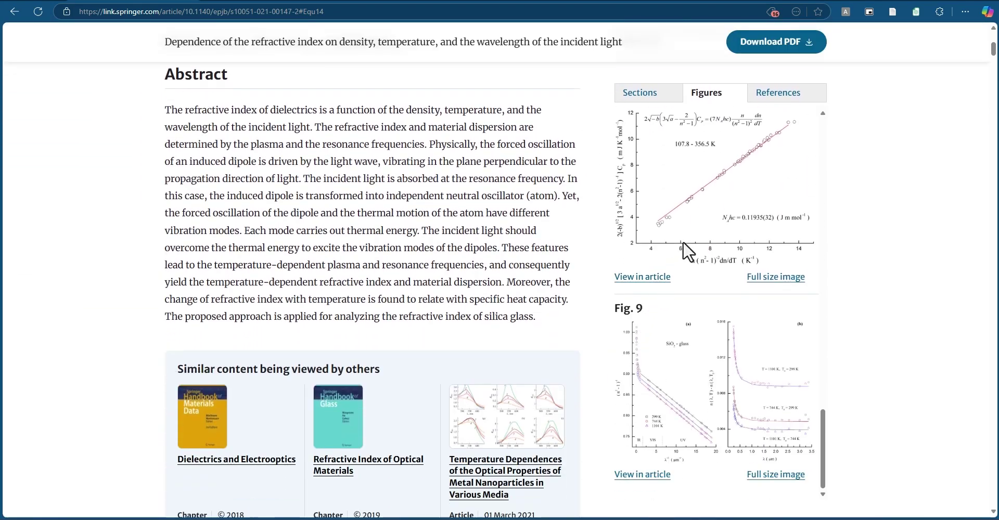
scroll(639, 341, "down", 20)
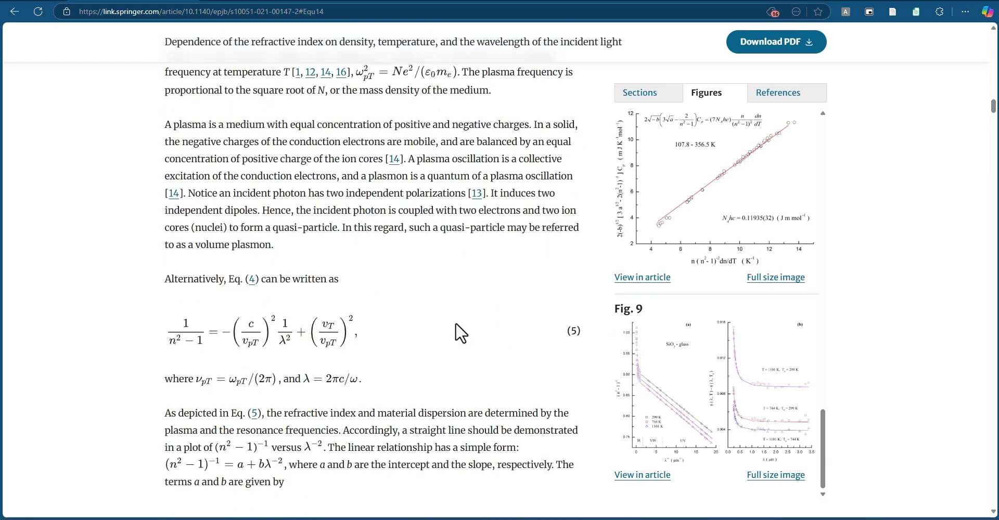
scroll(461, 333, "down", 6)
scroll(723, 380, "down", 6)
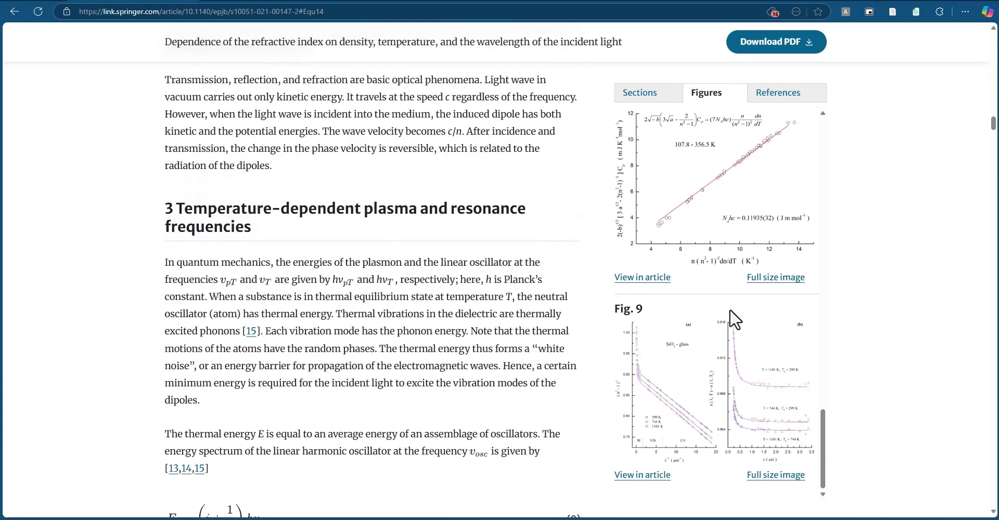
left_click(665, 280)
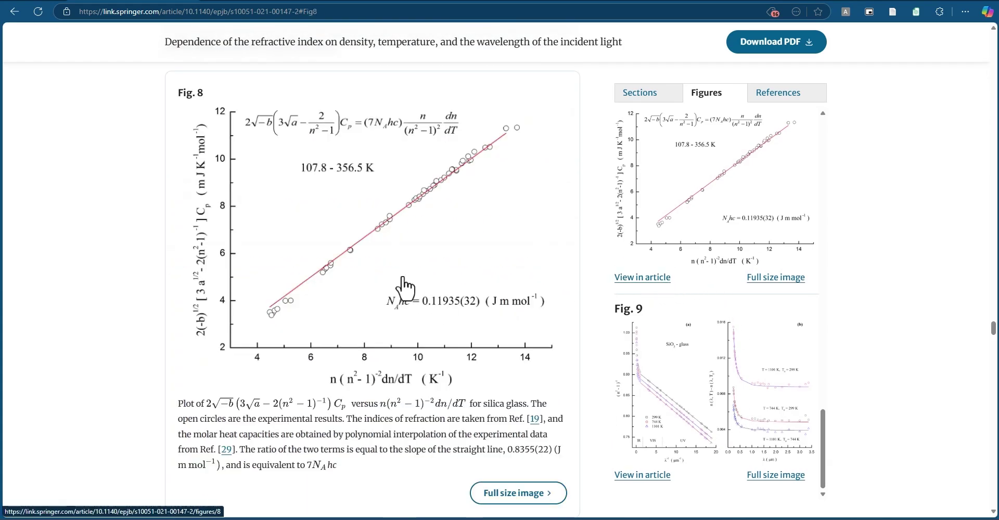
- Scroll past the Fig. 8 silica glass plot, then jump to Fig. 7
scroll(446, 255, "down", 14)
scroll(441, 267, "down", 3)
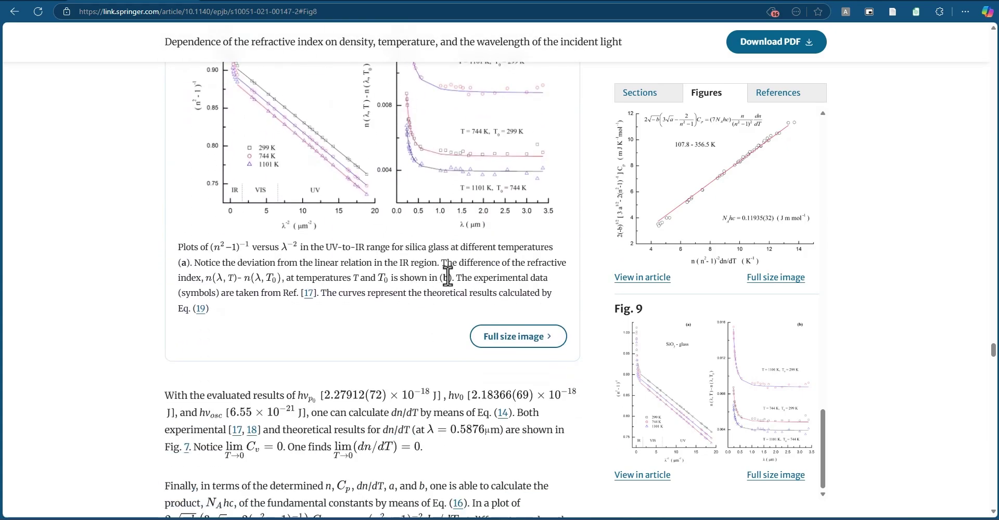
scroll(448, 277, "down", 3)
scroll(804, 386, "up", 10)
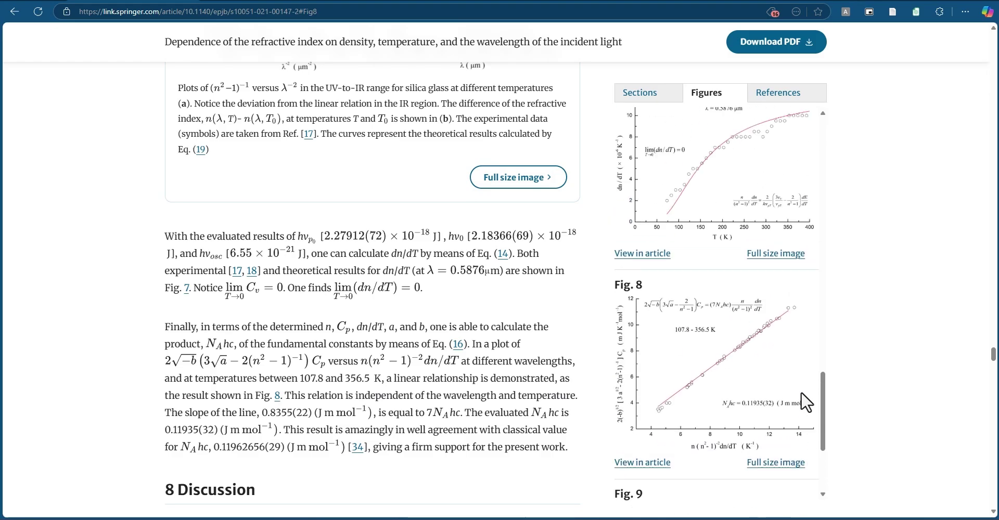
scroll(795, 405, "down", 9)
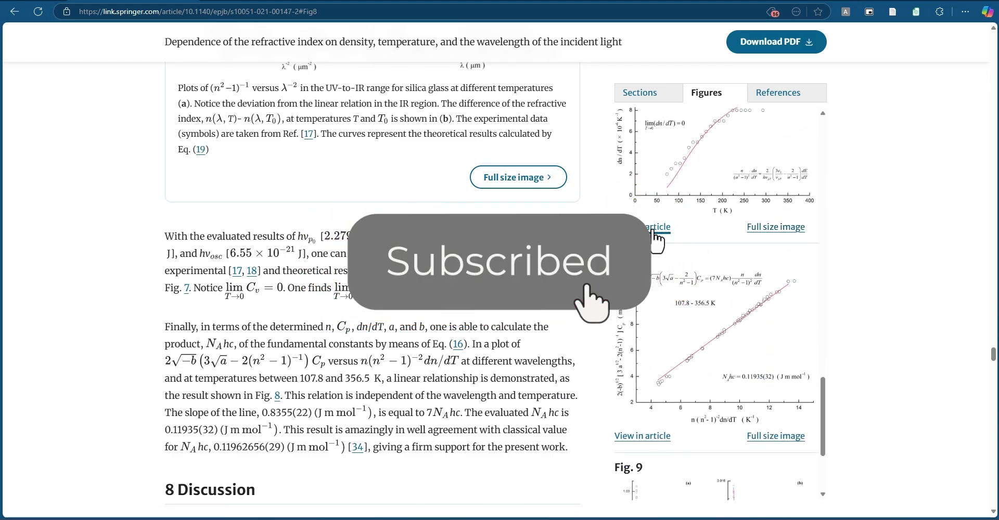
left_click(671, 224)
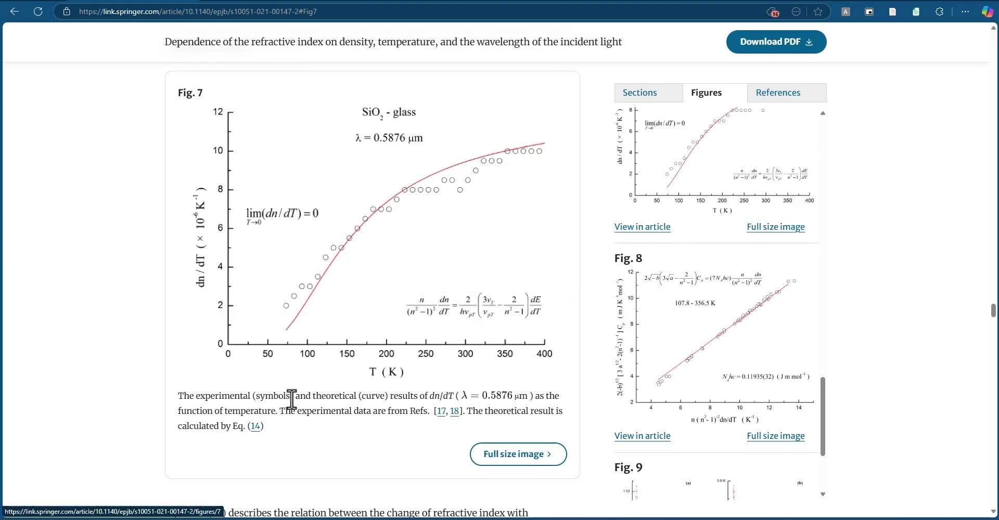
- Scroll the article down through the Discussion and Conclusions sections
scroll(333, 406, "down", 10)
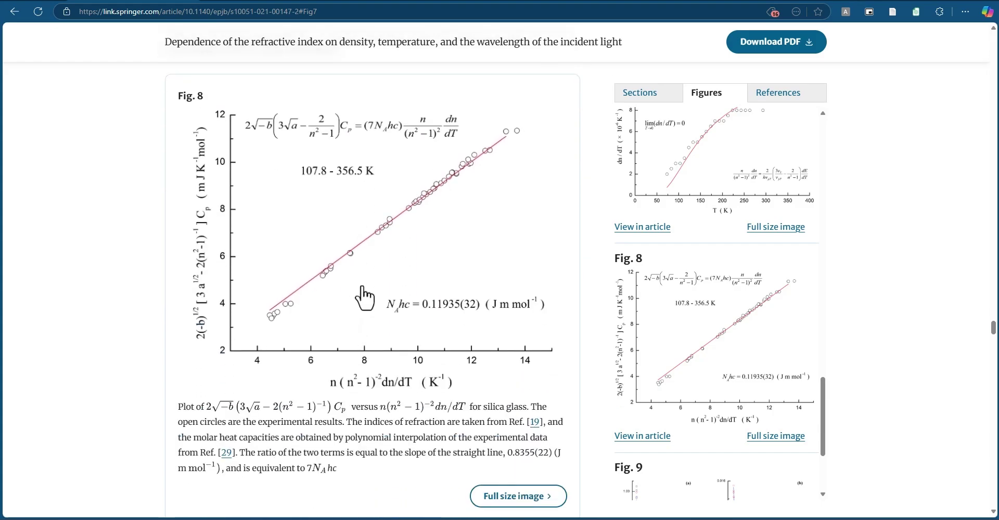
scroll(364, 298, "down", 10)
scroll(366, 298, "down", 10)
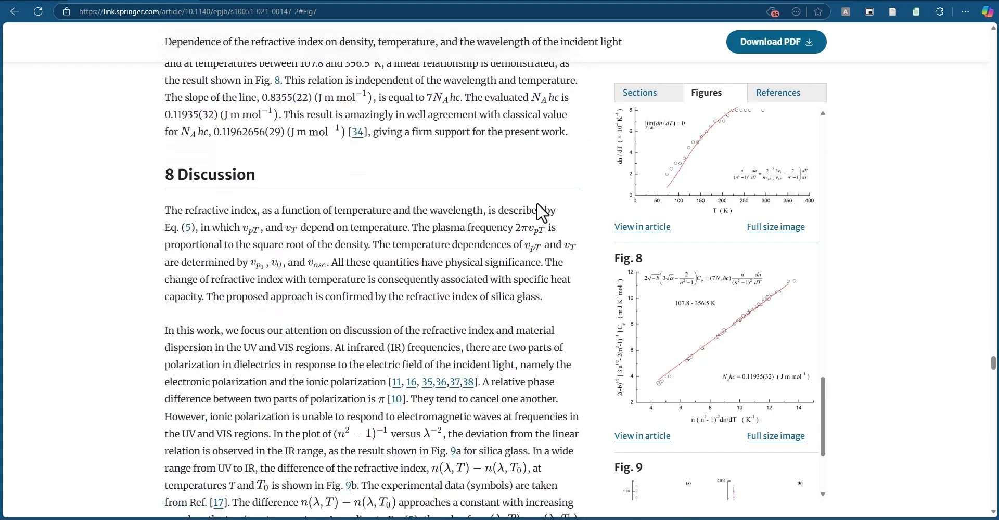
scroll(341, 217, "down", 3)
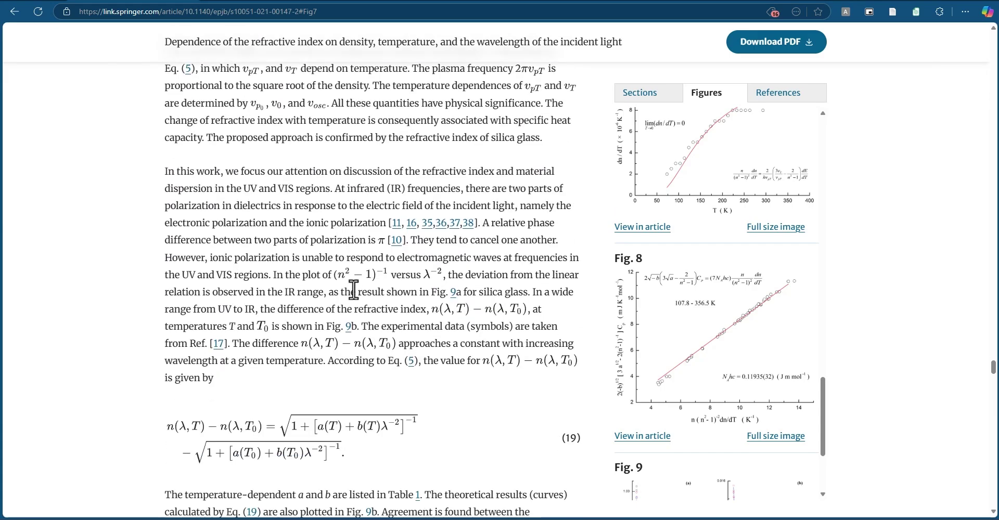
scroll(400, 346, "down", 6)
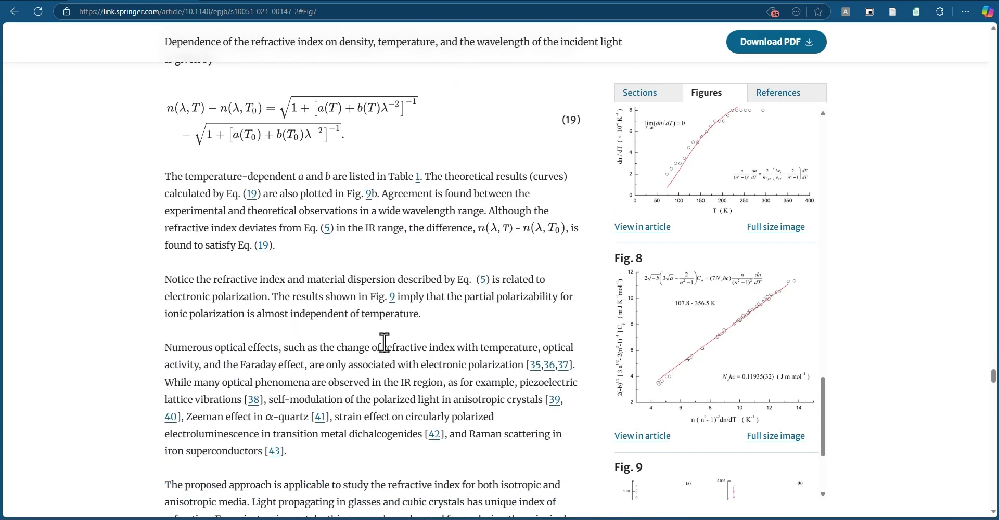
scroll(387, 329, "down", 6)
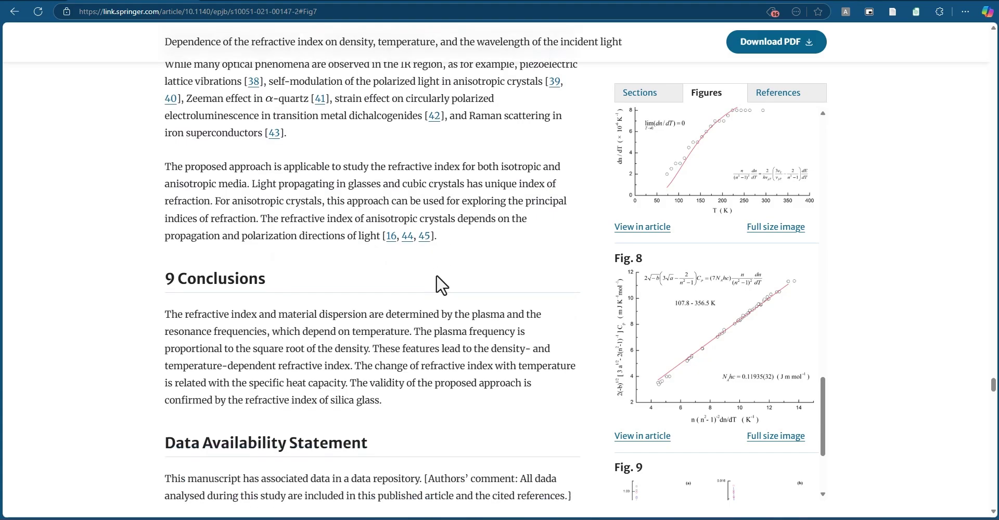
scroll(563, 305, "up", 6)
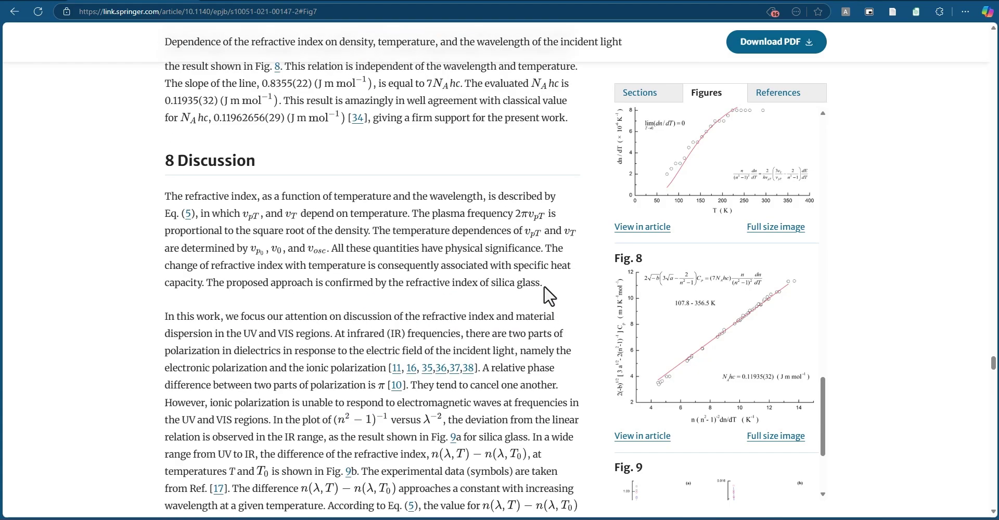
- Switch to the COMSOL silicon photonics blog post and play the ring resonator notch filter animation
key("ctrl+Tab")
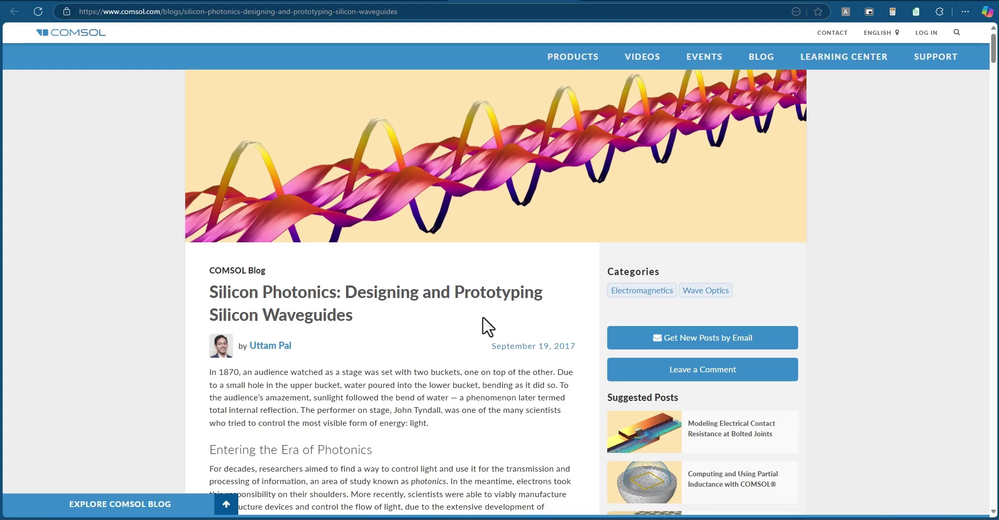
scroll(451, 277, "down", 5)
scroll(450, 277, "down", 3)
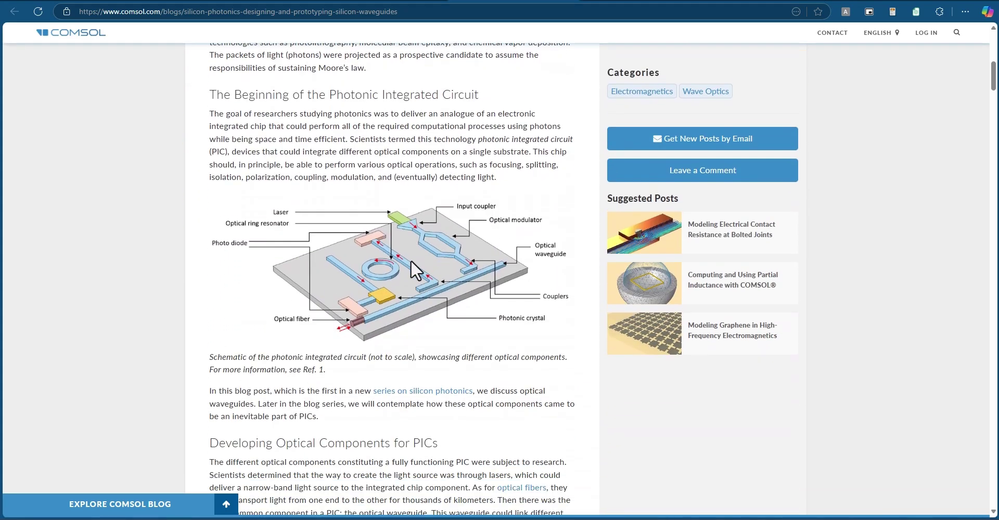
scroll(408, 305, "down", 3)
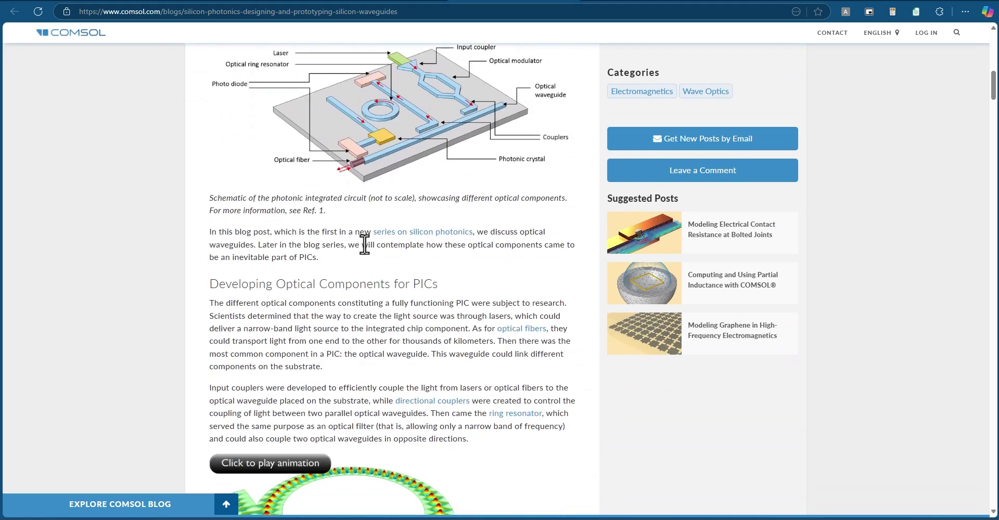
scroll(464, 315, "down", 6)
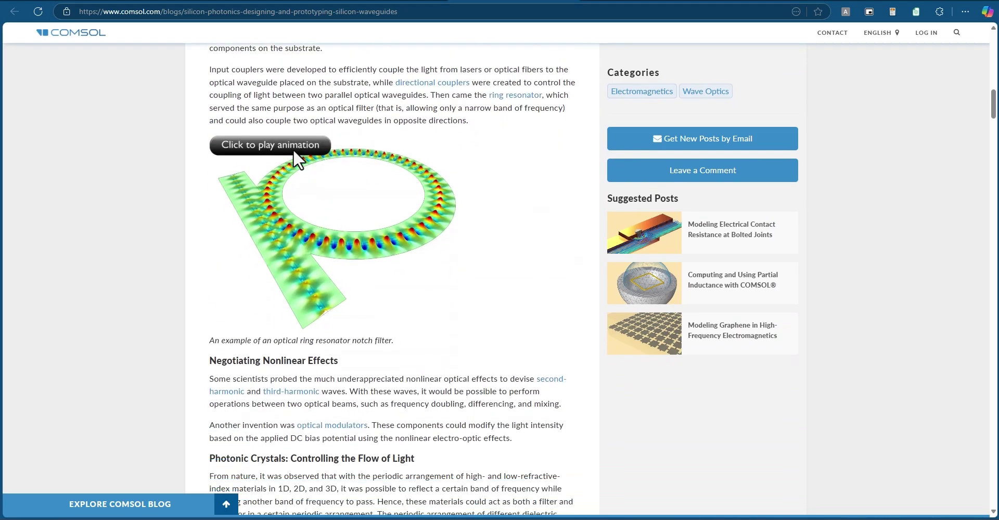
left_click(279, 327)
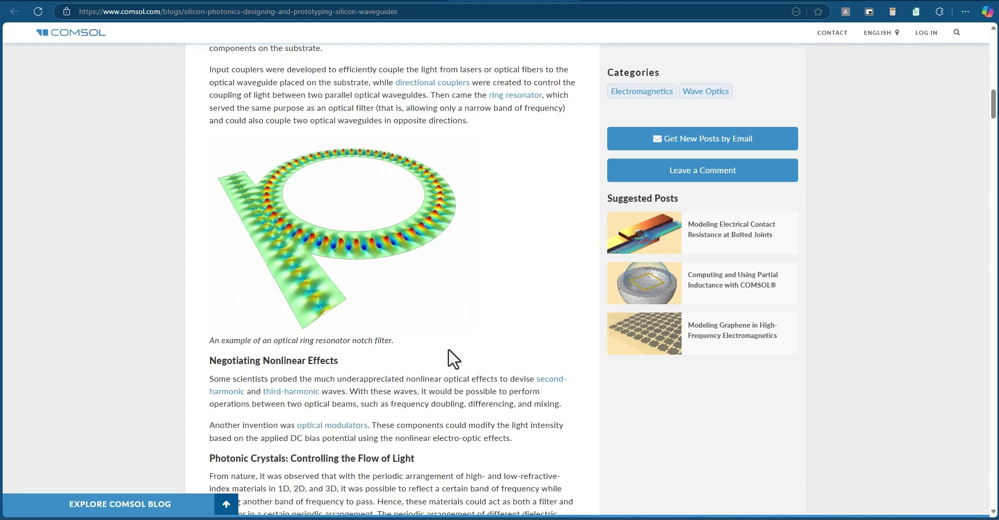
- Scroll down the post and play the low-index waveguide E-field animation
scroll(448, 352, "down", 10)
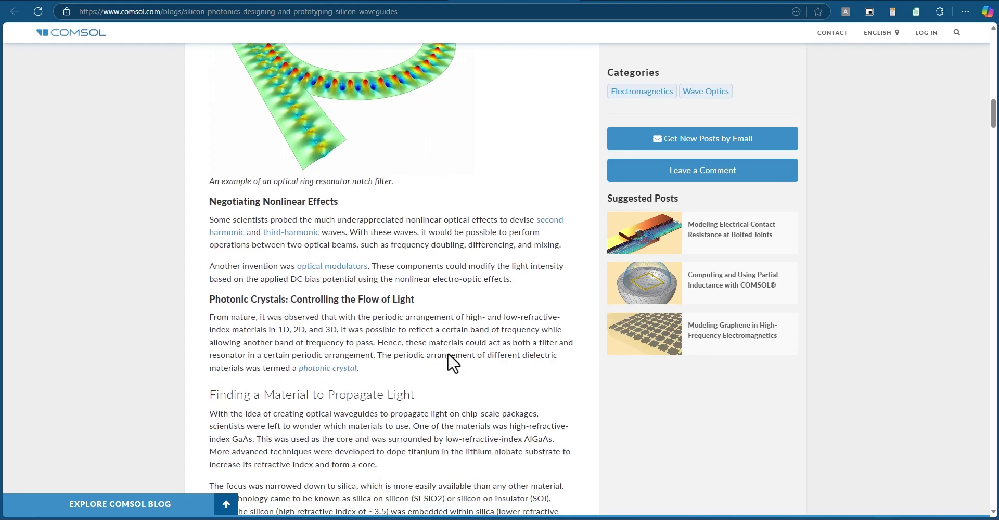
scroll(448, 352, "down", 4)
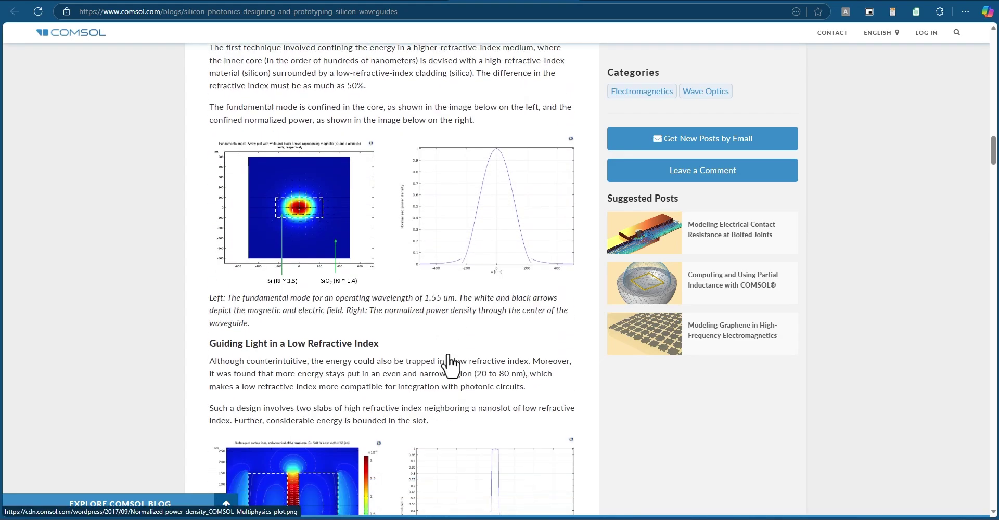
scroll(447, 343, "down", 3)
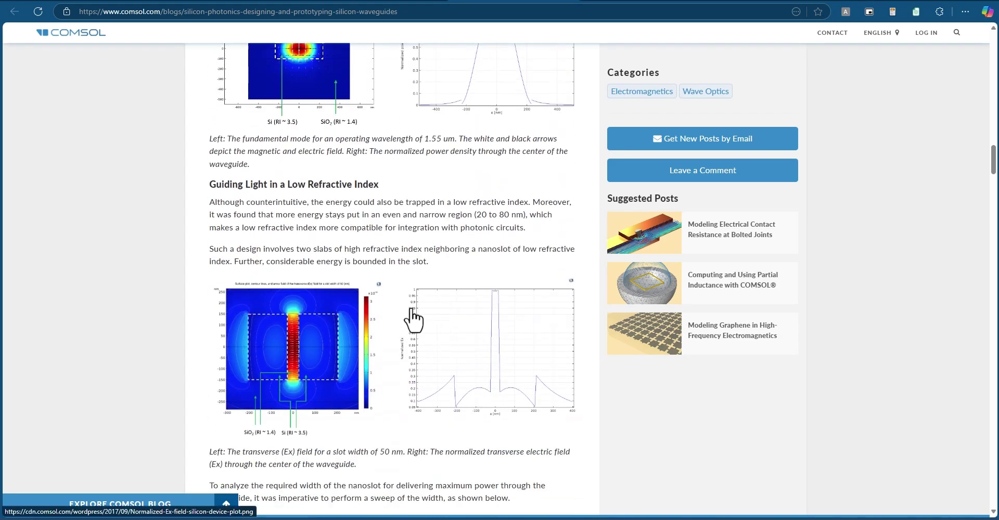
scroll(624, 423, "down", 6)
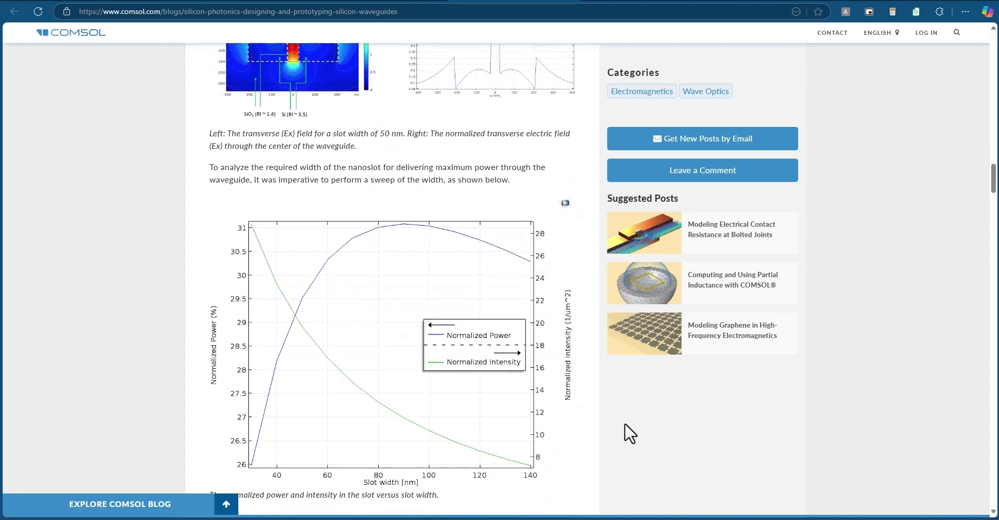
scroll(597, 438, "down", 10)
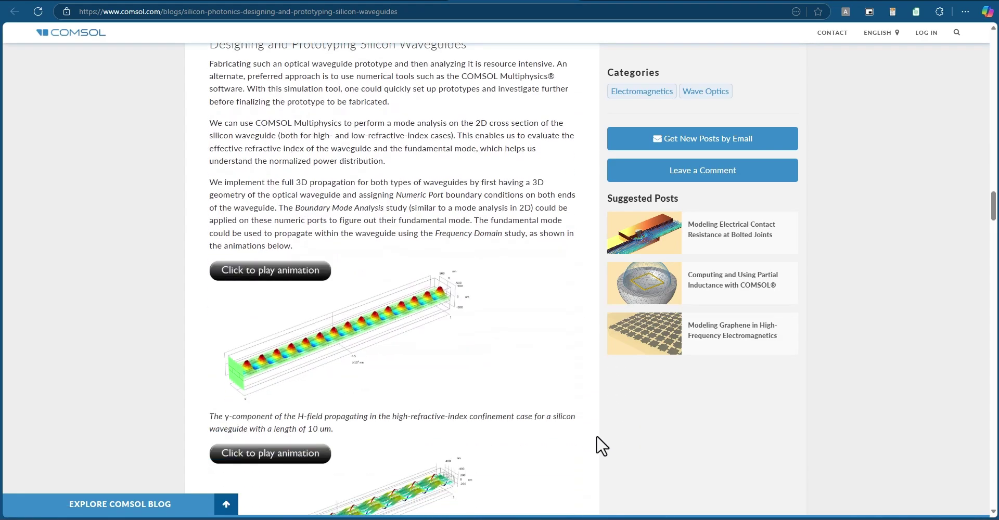
scroll(531, 397, "down", 2)
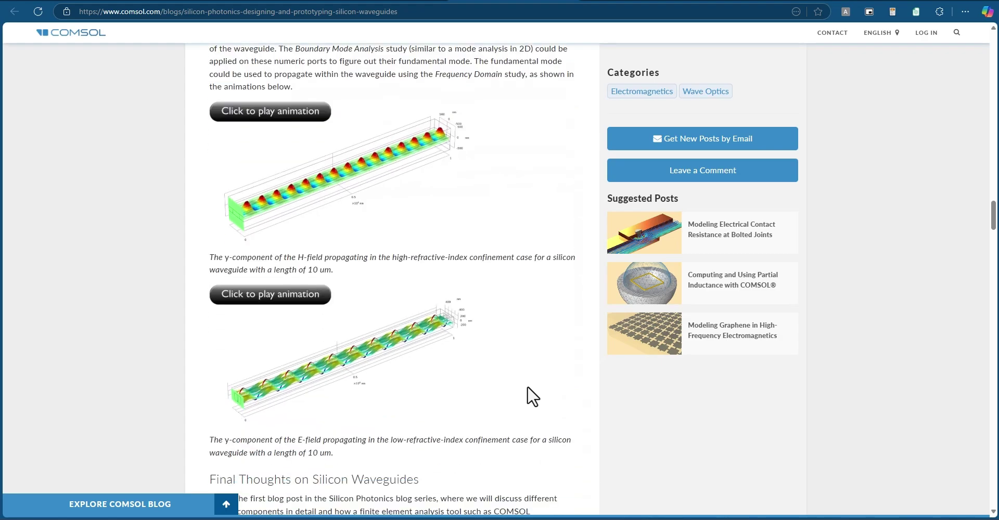
scroll(532, 396, "down", 3)
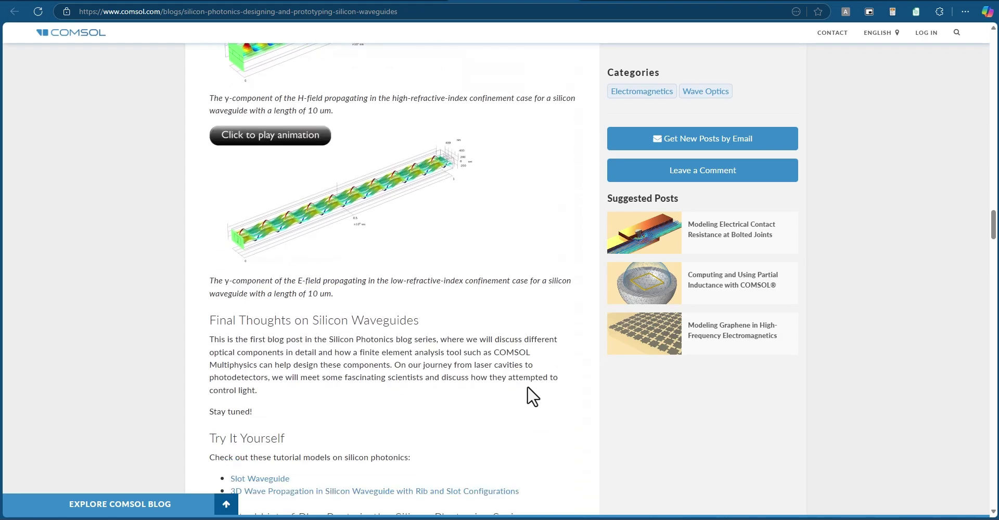
left_click(262, 133)
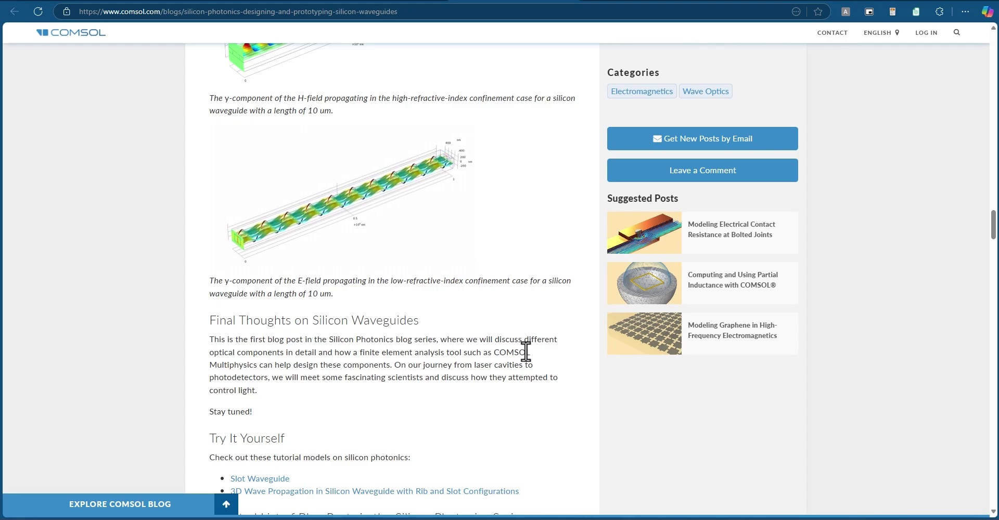
scroll(525, 352, "down", 6)
scroll(525, 352, "up", 11)
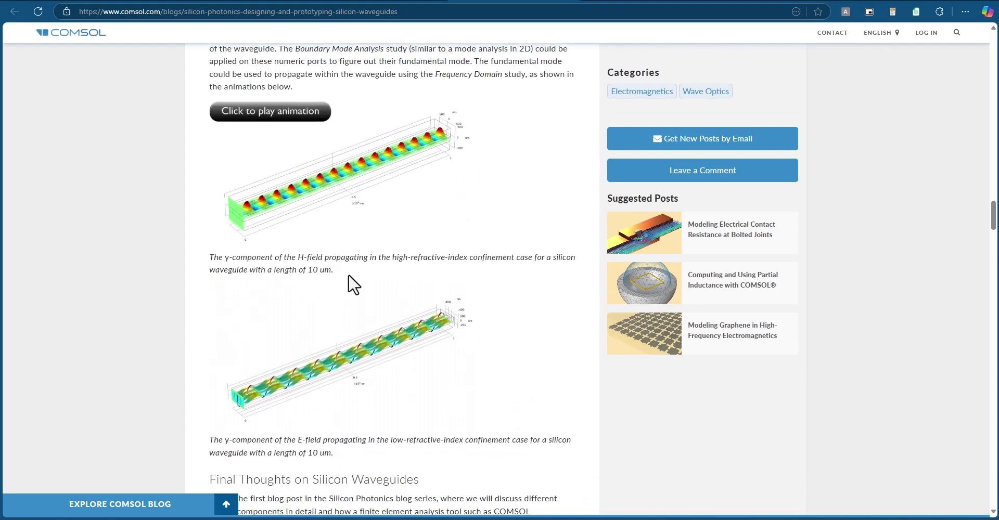
- Switch to the Crystran fused silica PDF and scroll to page 2's refractive-index table
key("ctrl+Tab")
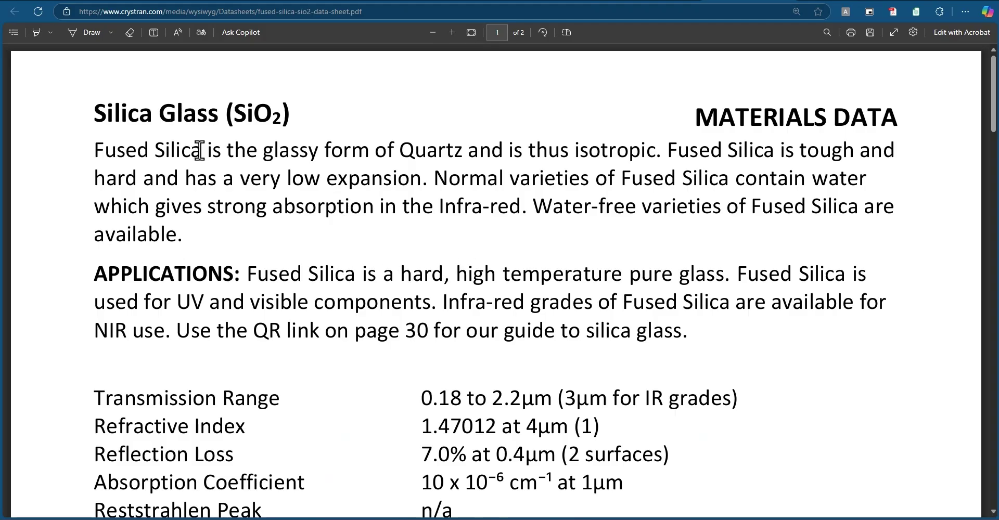
left_click_drag(196, 151, 101, 156)
left_click(576, 158)
scroll(598, 252, "down", 15)
scroll(598, 257, "down", 12)
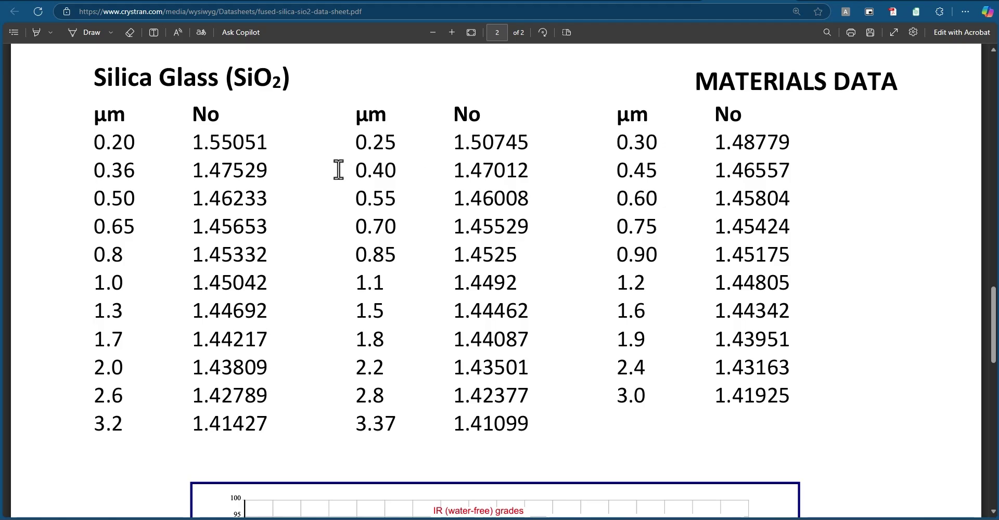
- Switch to the refractiveindex.info page, keeping shelf MAIN and book SiO2
key("ctrl+Tab")
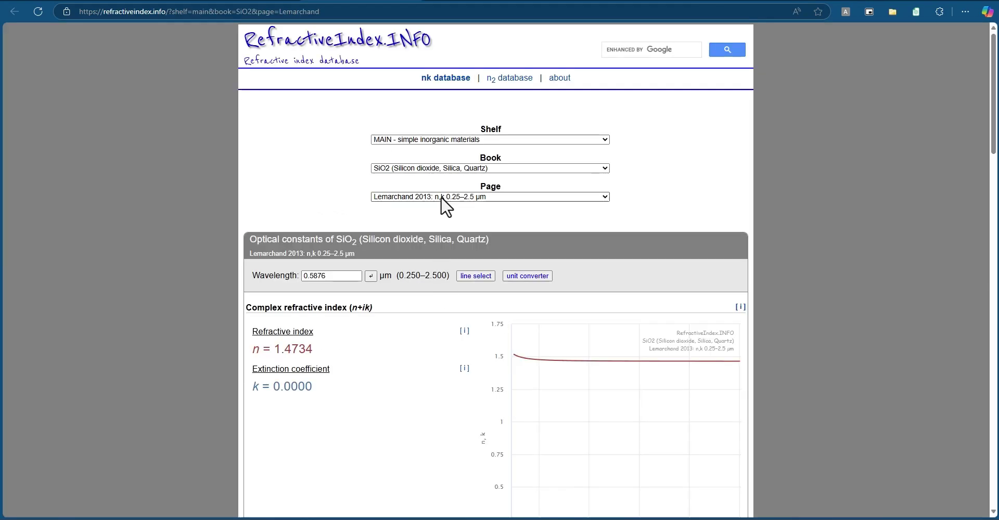
left_click(473, 140)
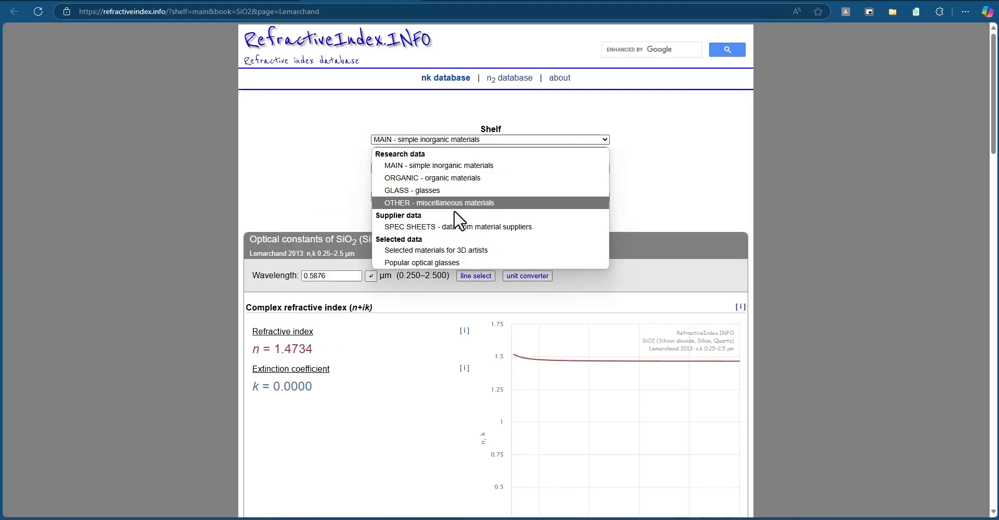
left_click(333, 156)
left_click(436, 173)
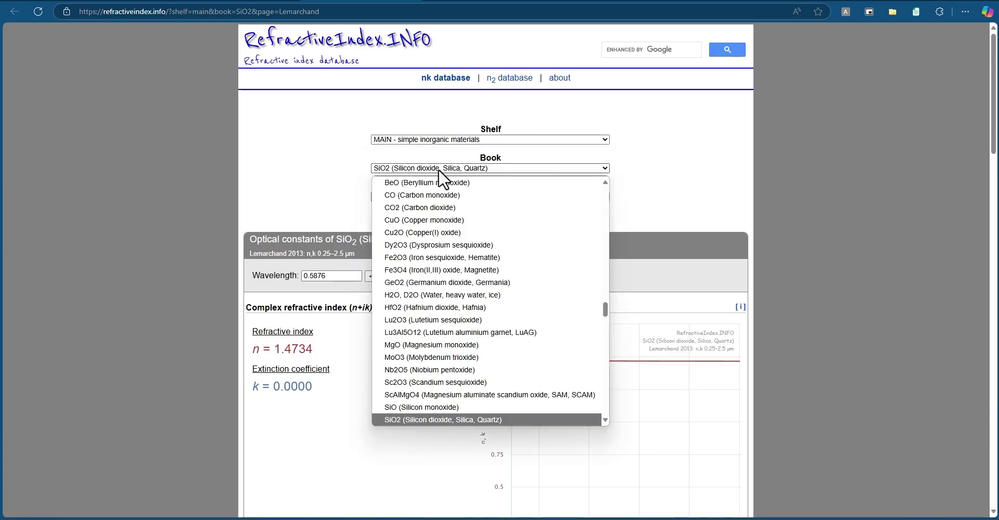
left_click(357, 201)
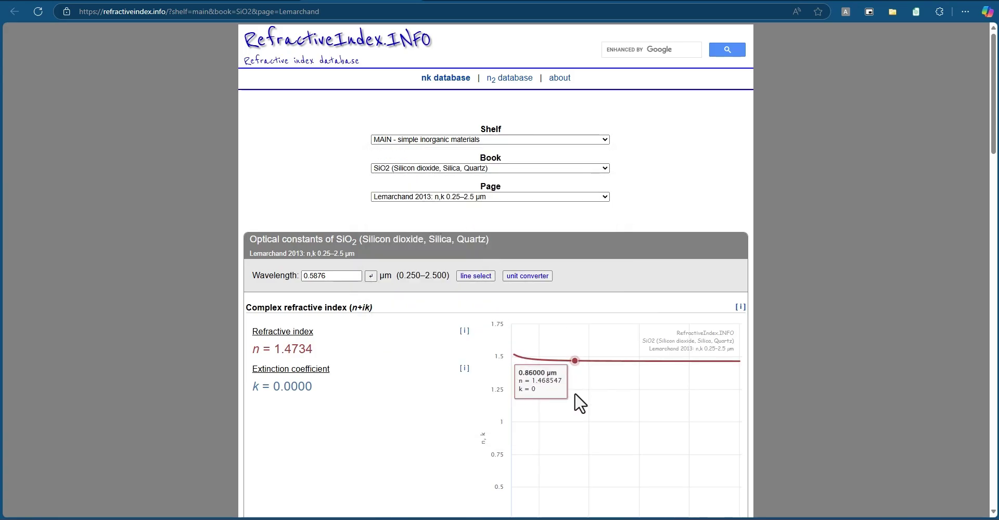
scroll(574, 396, "down", 6)
scroll(575, 396, "up", 3)
scroll(512, 276, "up", 3)
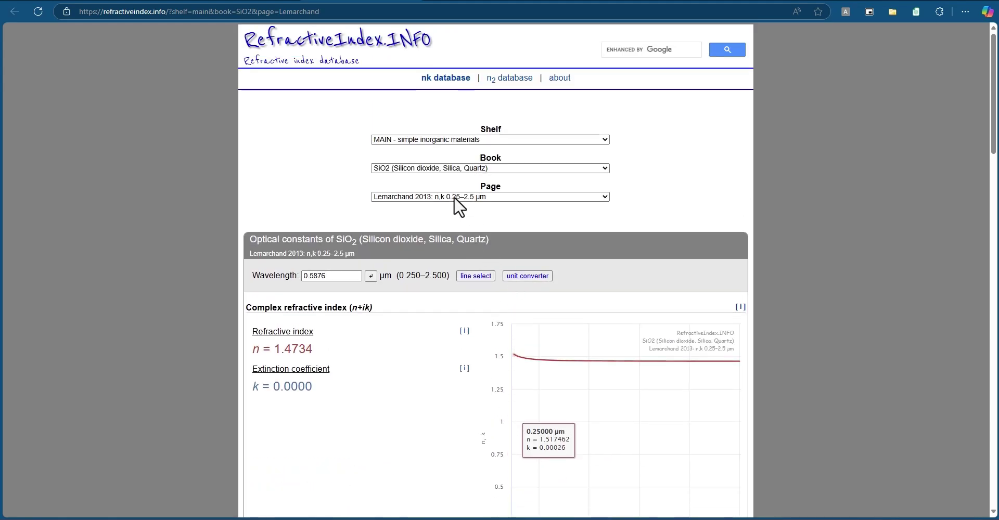
- Load the Malitson 1965 data set and select its Sellmeier dispersion formula terms
left_click(440, 197)
left_click(437, 223)
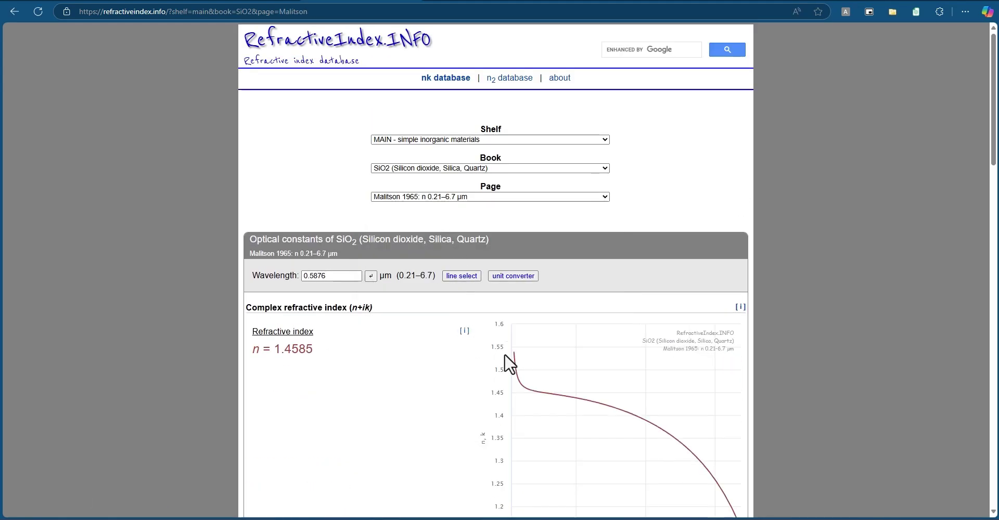
scroll(572, 291, "down", 5)
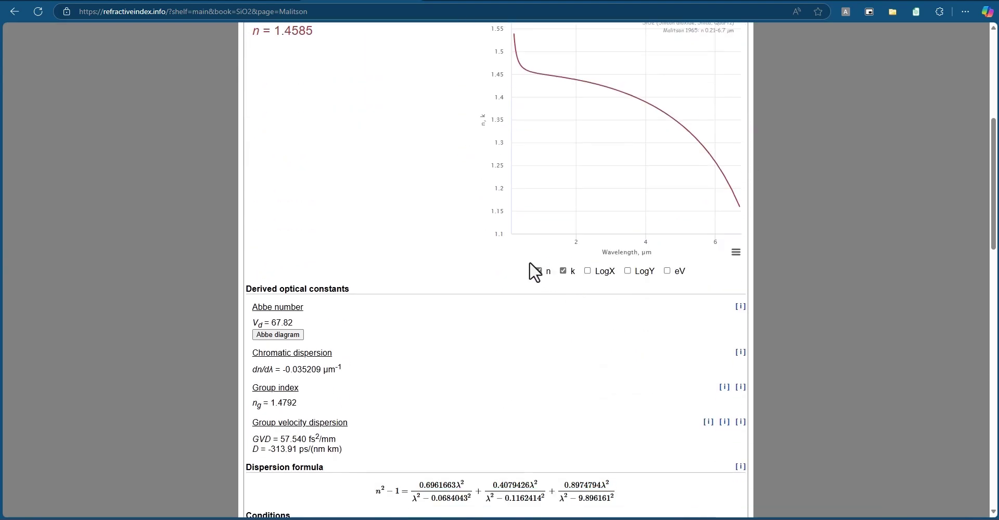
scroll(478, 329, "down", 3)
left_click_drag(613, 338, 401, 332)
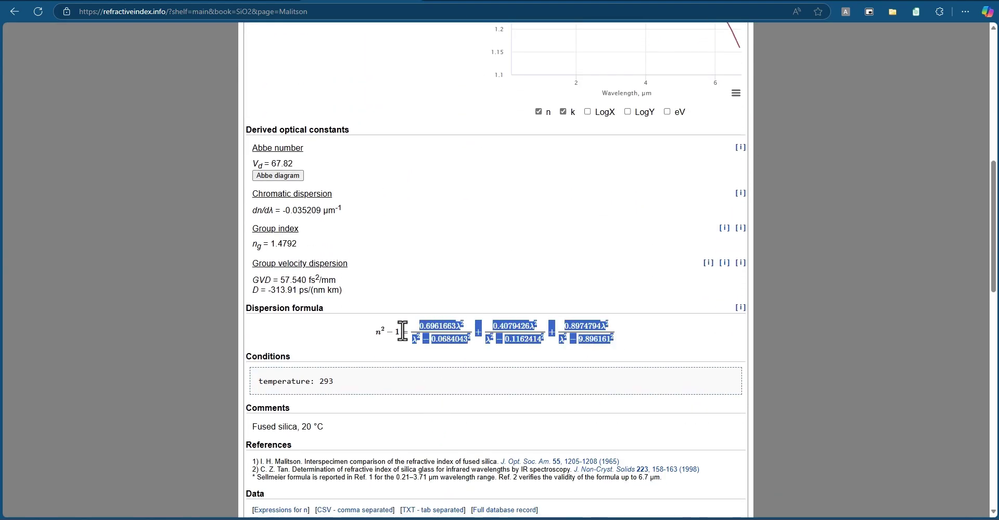
left_click(379, 352)
scroll(479, 344, "down", 3)
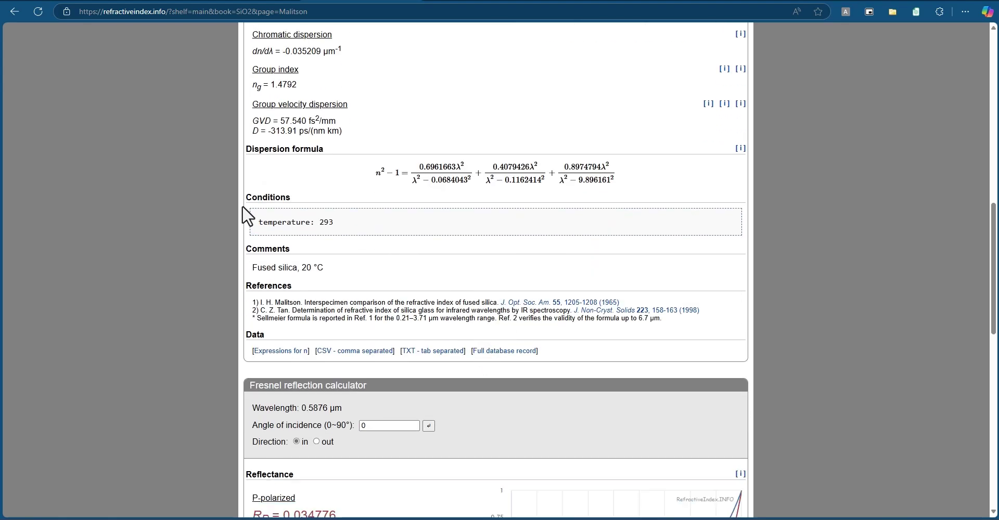
- Cycle through the fused-silica datasheet and filmetrics SiO2 tabs, then return to COMSOL
key("ctrl+Tab")
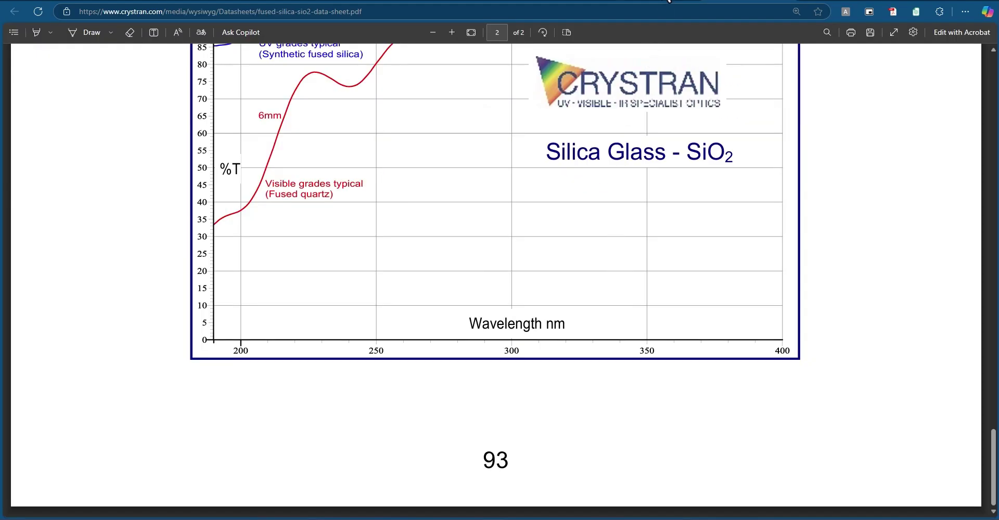
key("ctrl+Tab")
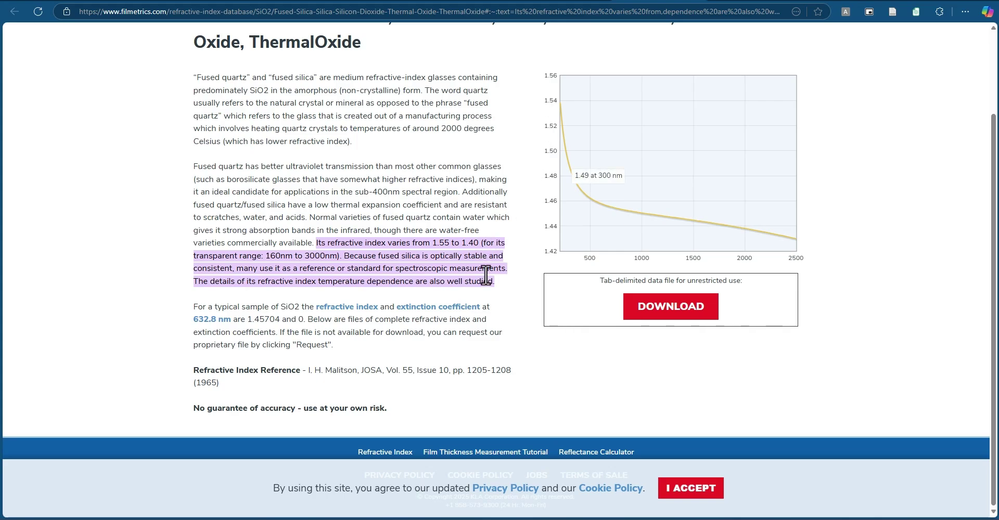
key("alt+Tab")
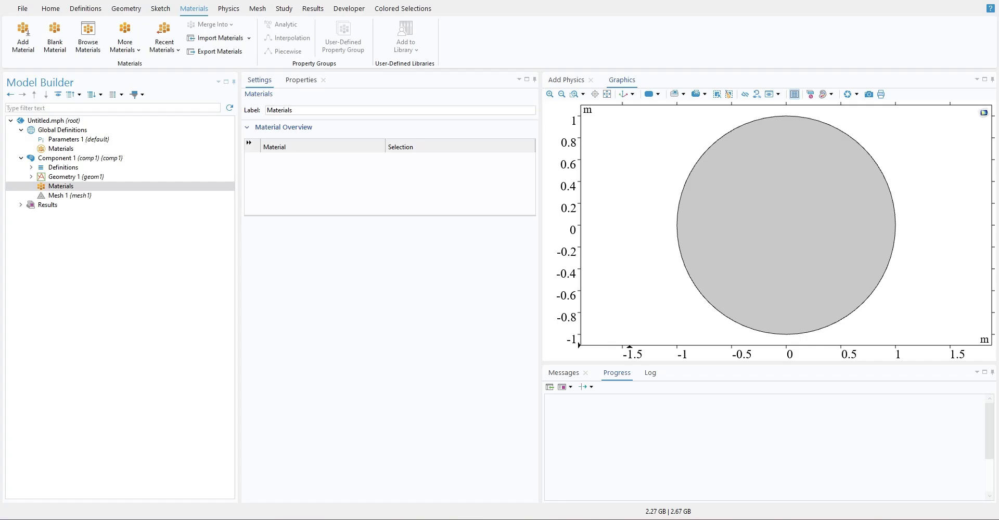
- Choose Add Material on the Materials ribbon
left_click(22, 41)
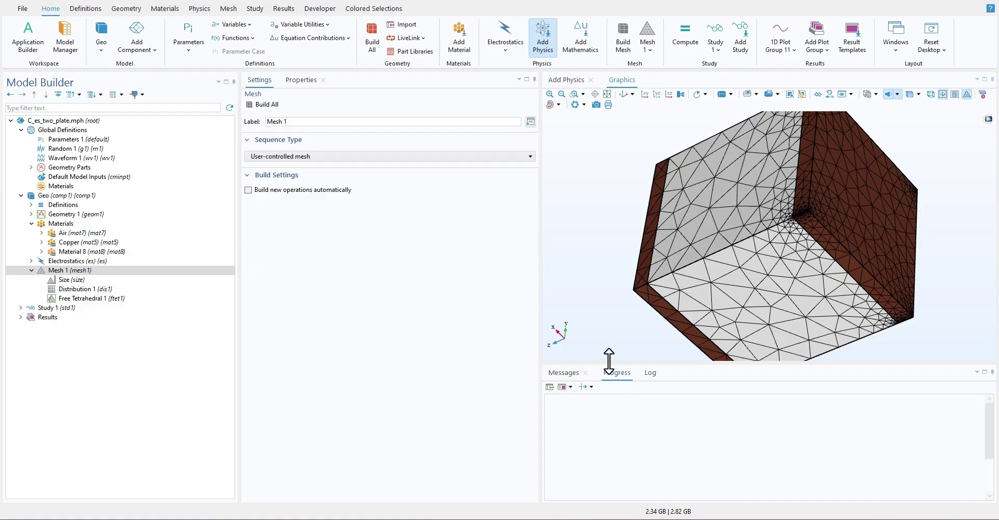
- Rotate the mesh face-on and review the Size and Distribution 1 settings
left_click_drag(791, 232, 807, 252)
left_click(87, 279)
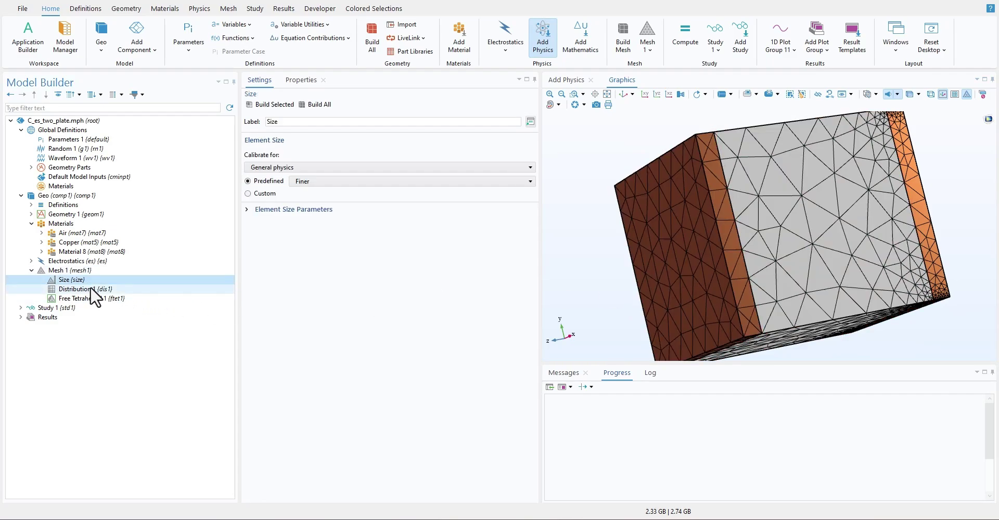
left_click(94, 289)
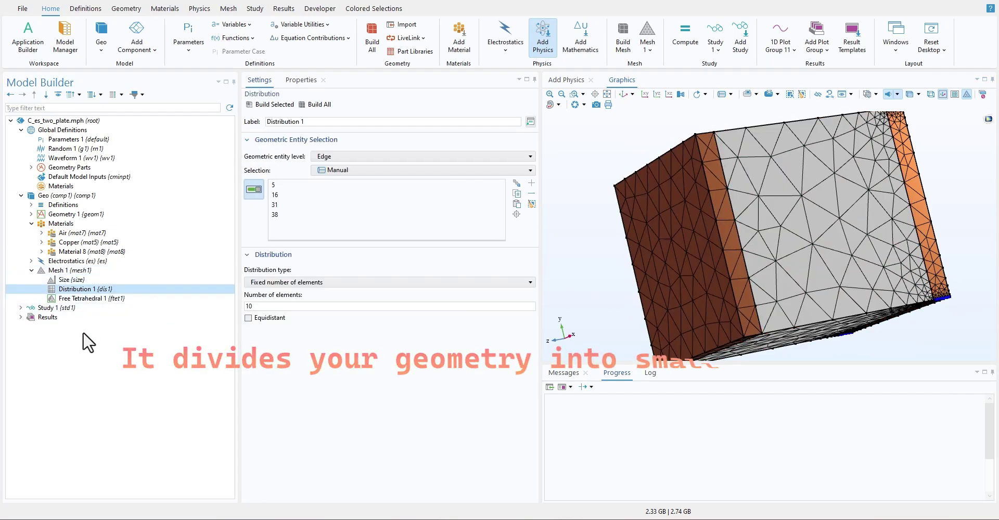
right_click(86, 290)
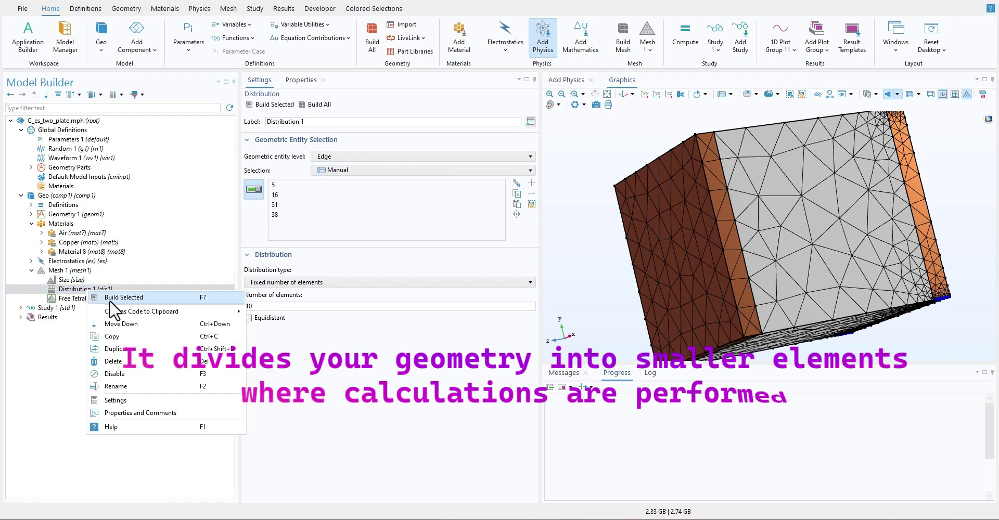
right_click(83, 280)
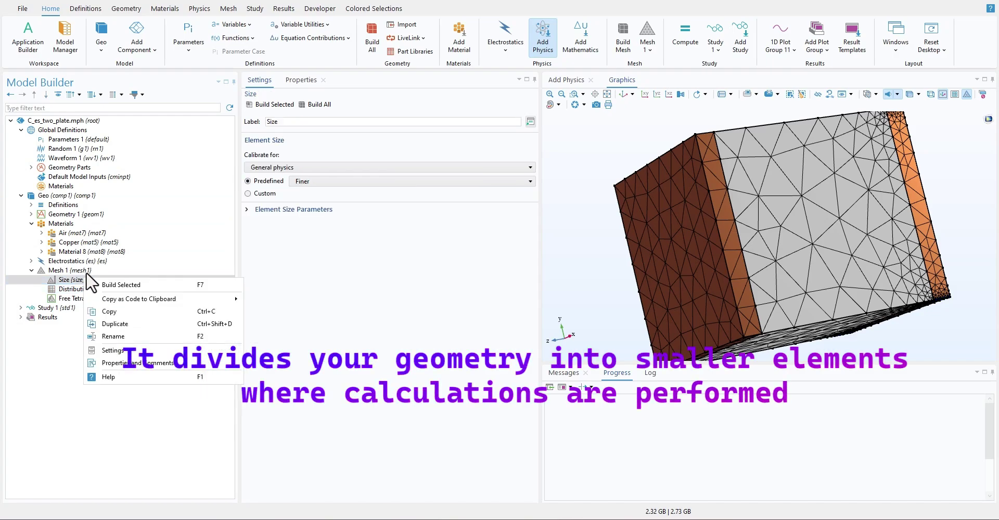
- Add a Distribution 2 node to Mesh 1 and view its settings
right_click(88, 272)
left_click(158, 81)
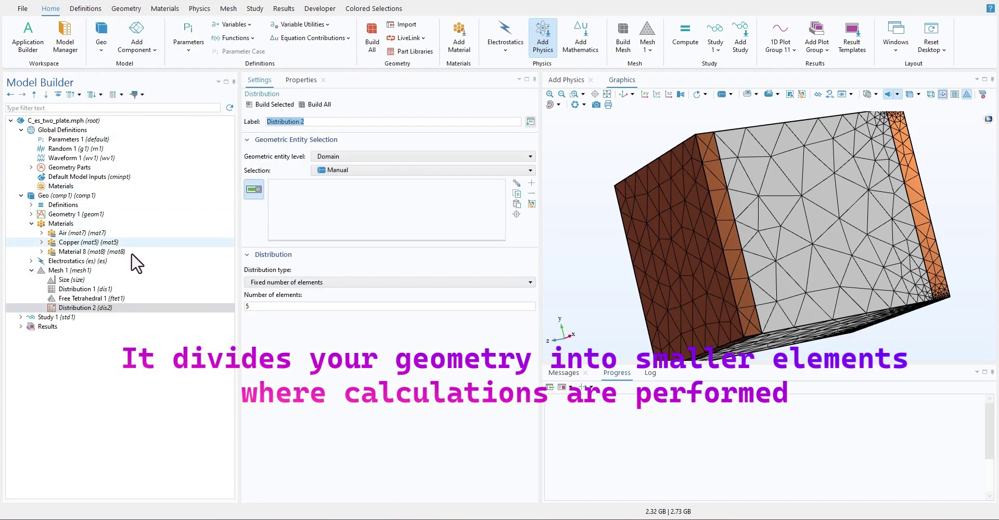
right_click(101, 301)
left_click(97, 309)
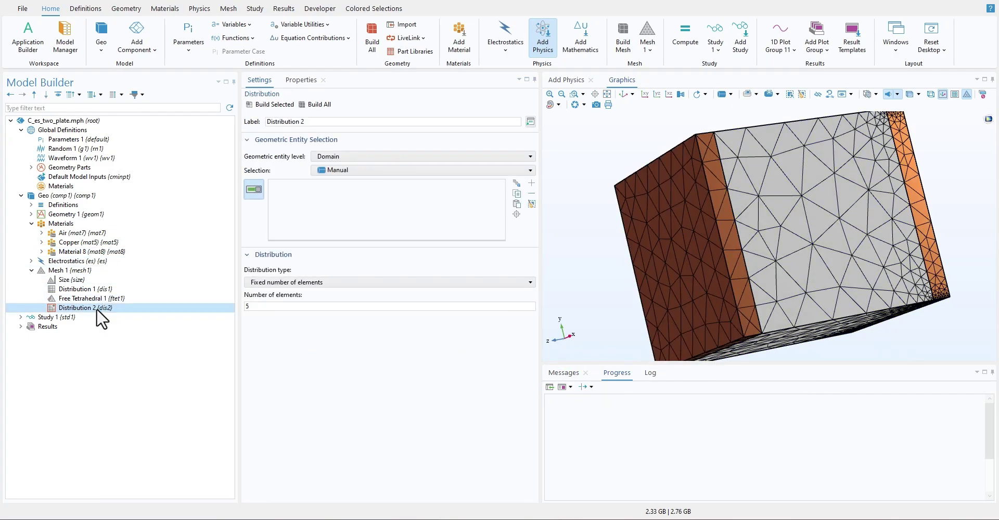
right_click(98, 309)
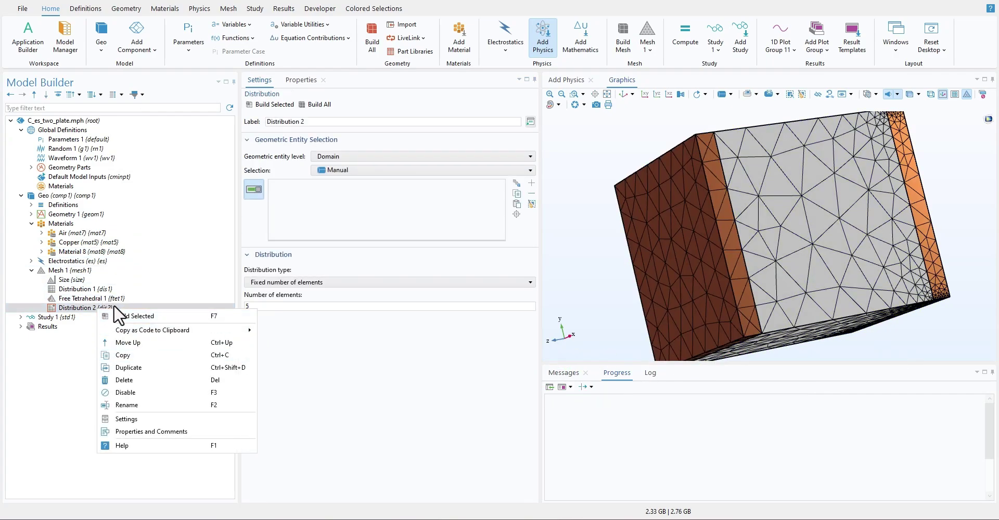
- Add a Size node to Mesh 1 restricted to domain 3
left_click(227, 9)
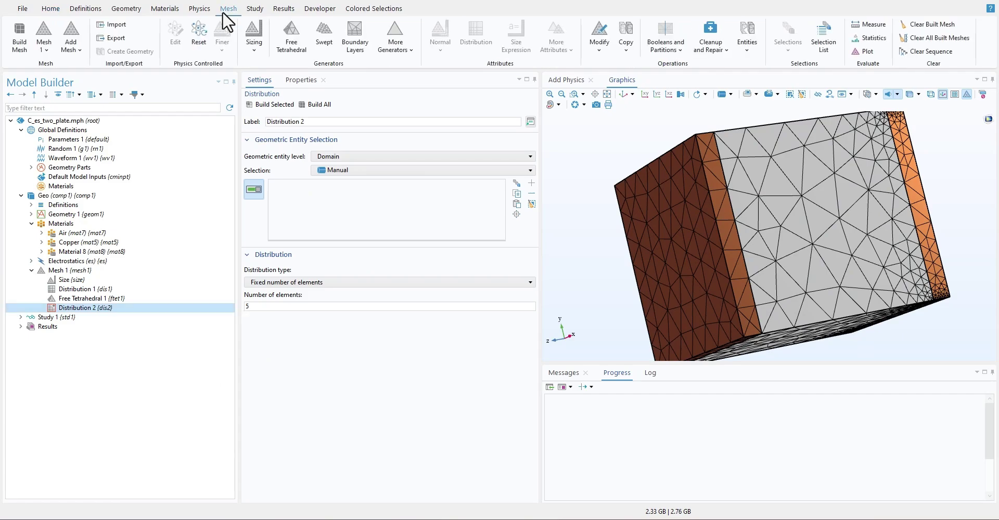
left_click(260, 46)
left_click(261, 70)
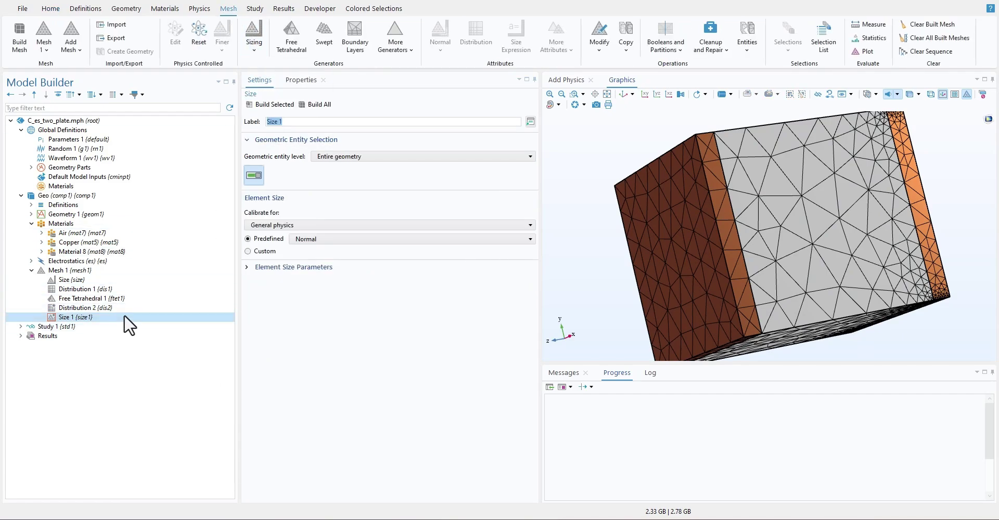
left_click(324, 157)
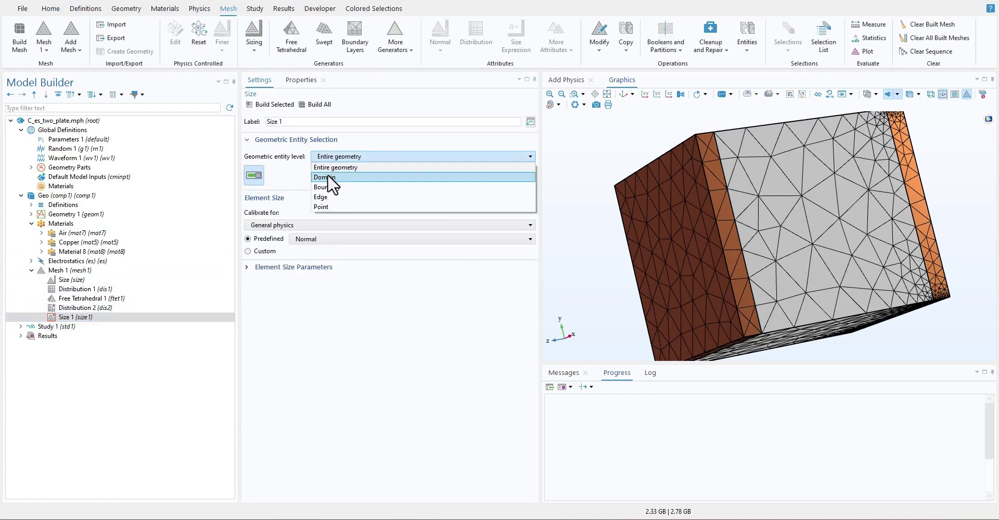
left_click(327, 176)
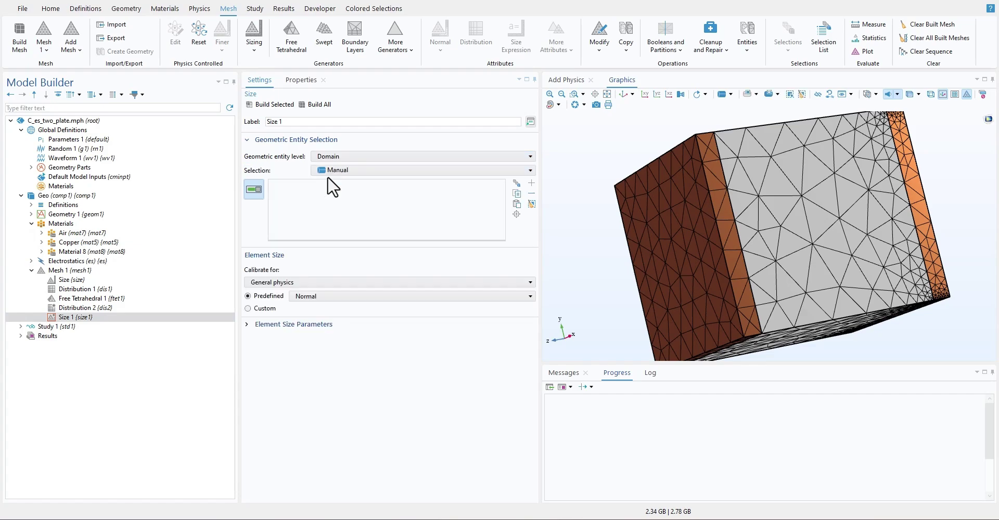
left_click(793, 211)
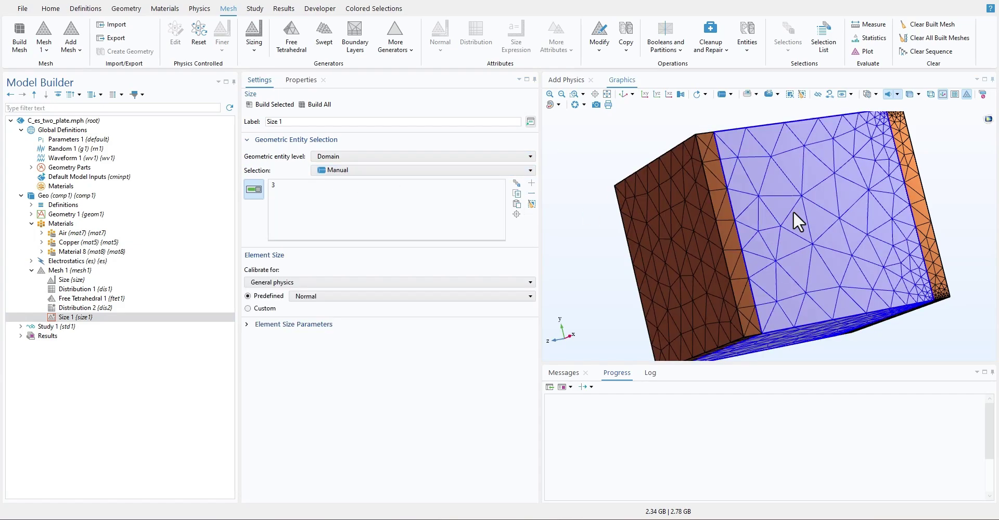
right_click(129, 319)
left_click(132, 319)
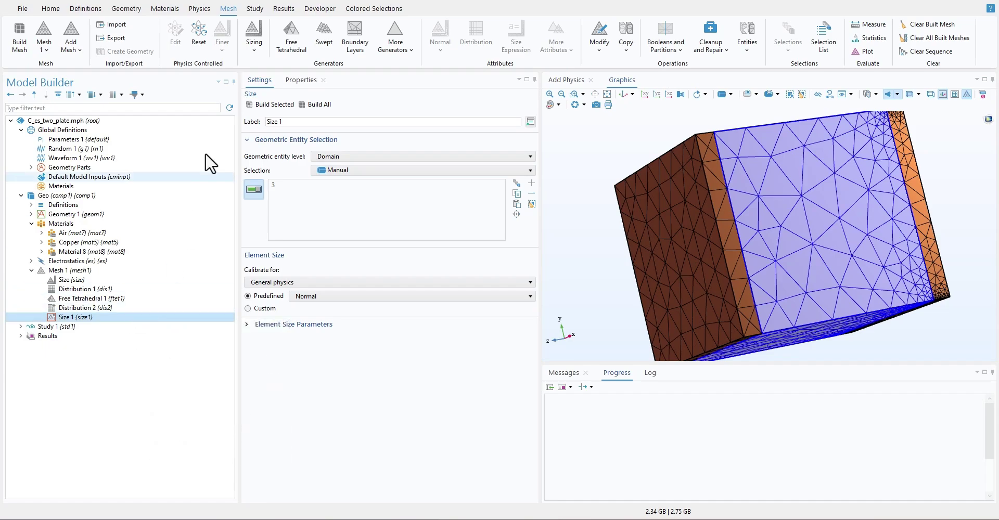
- Add a Free Tetrahedral 2 mesher with its own Size subnode
left_click(294, 43)
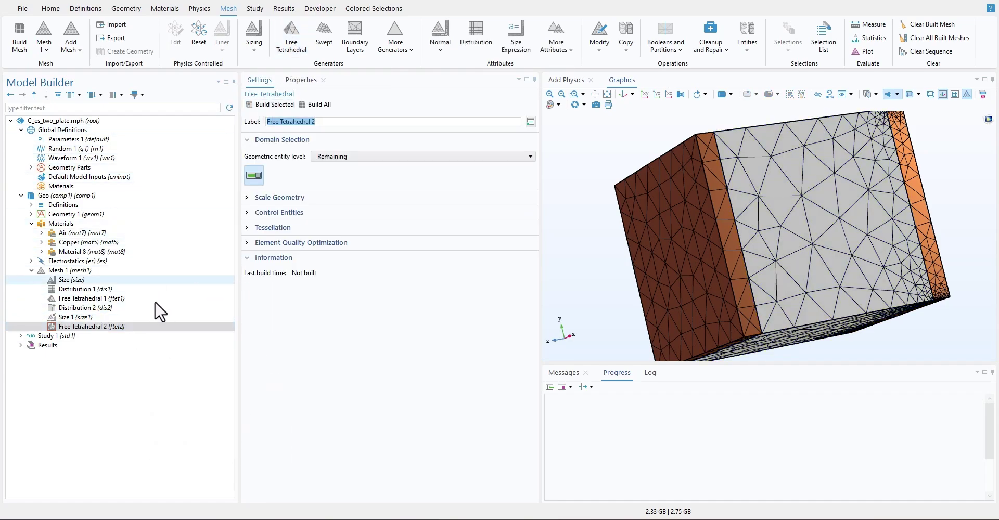
right_click(113, 329)
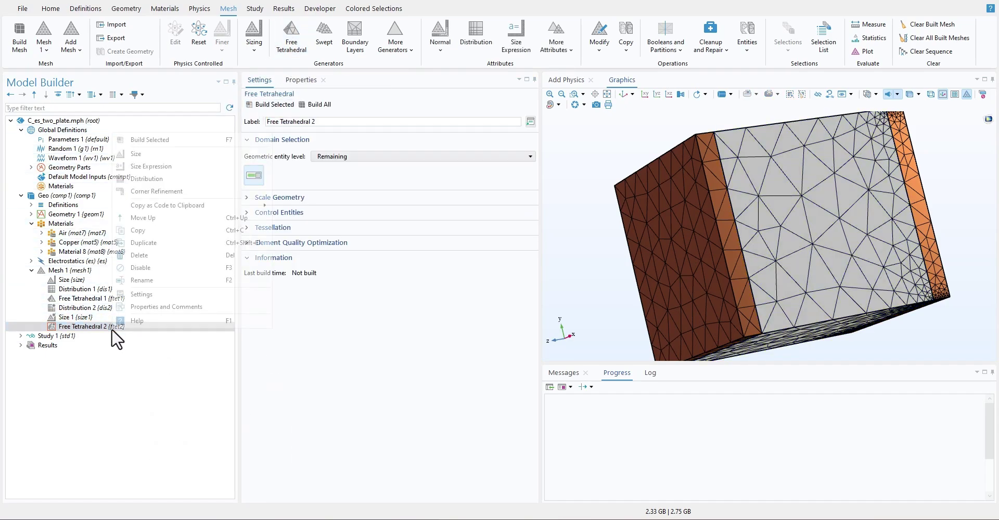
left_click(155, 155)
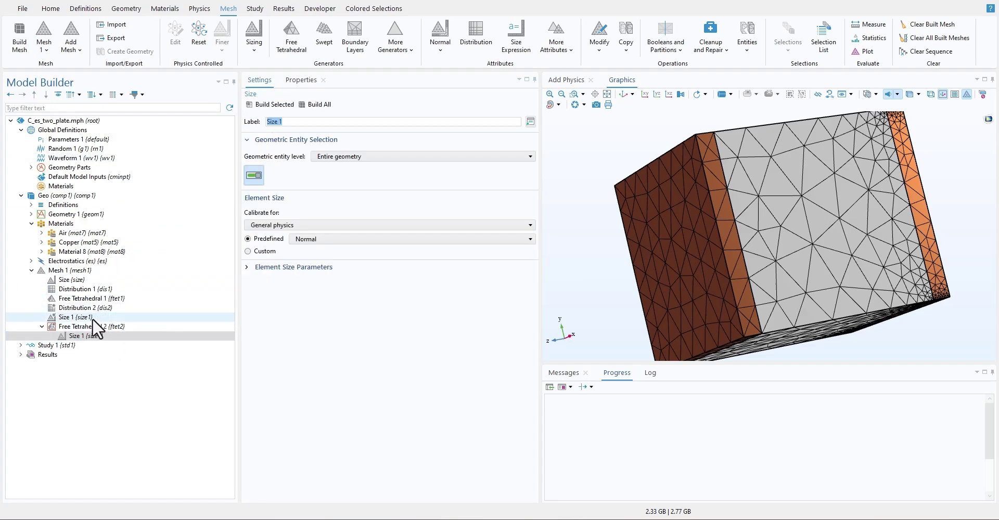
right_click(92, 327)
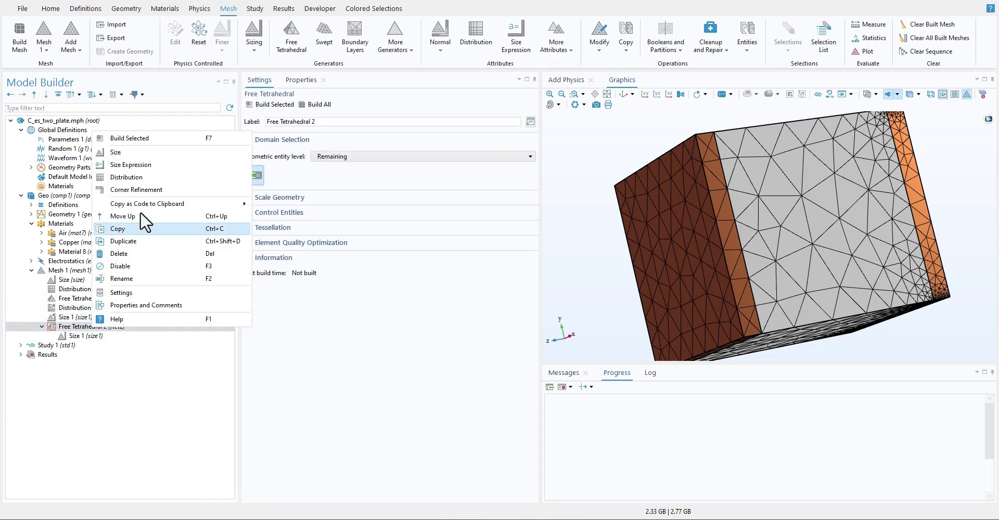
- Add a Corner Refinement under Free Tetrahedral 2 and review it and the Size 1 subnode
left_click(148, 180)
left_click(92, 335)
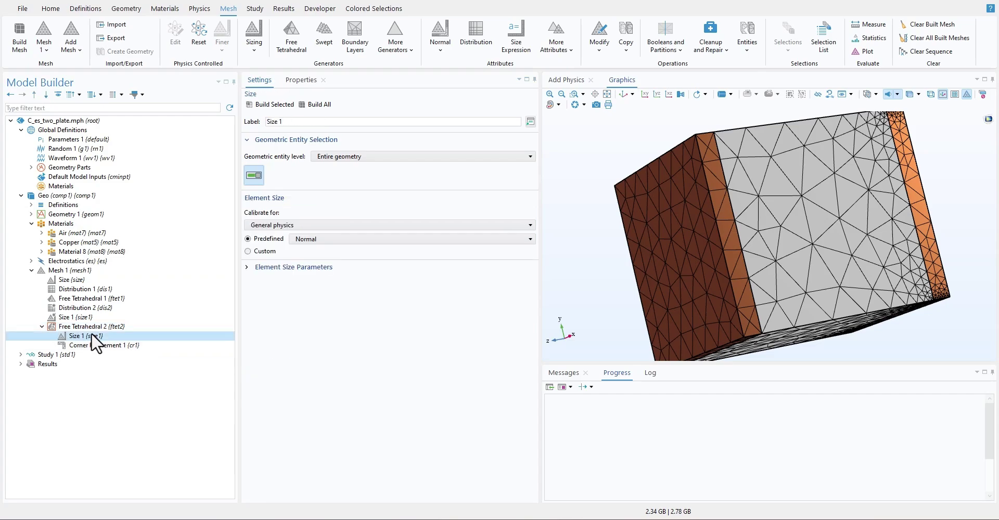
right_click(92, 335)
left_click(87, 344)
right_click(87, 343)
left_click(91, 336)
- Add a Distribution on edge 36 with 20 elements under Free Tetrahedral 2
right_click(93, 327)
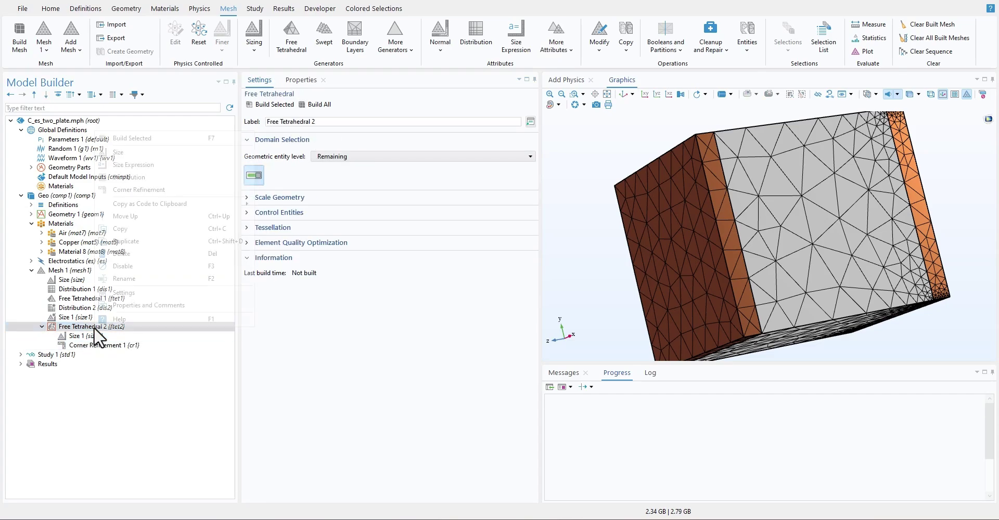
left_click(142, 176)
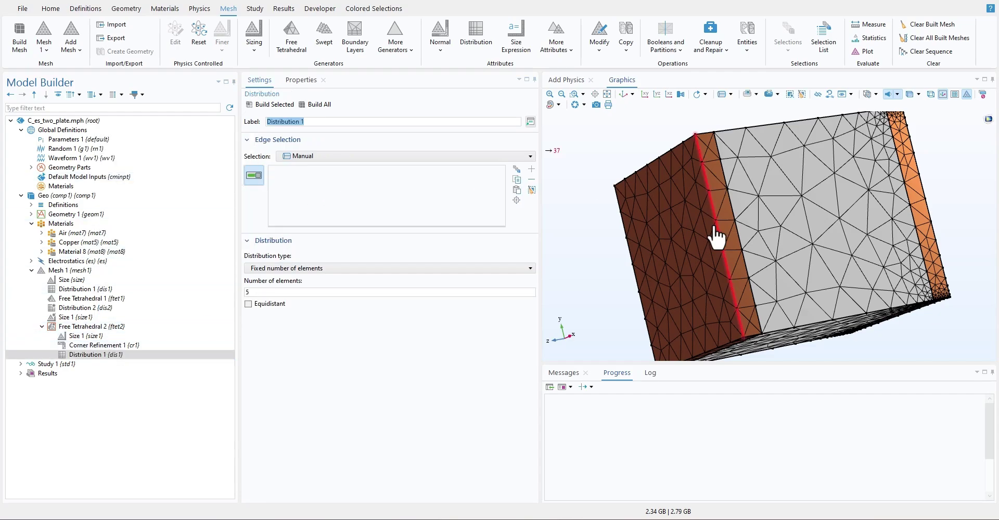
left_click(734, 232)
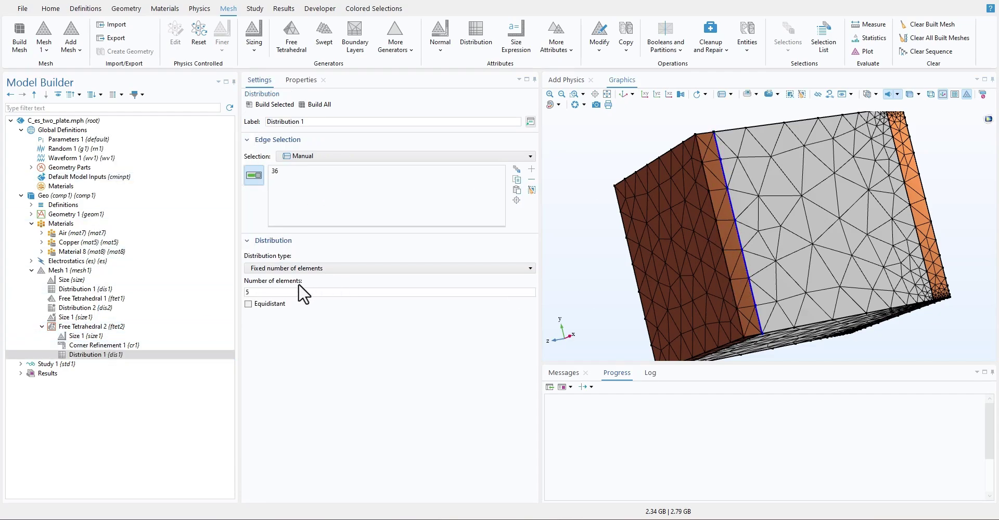
type("20")
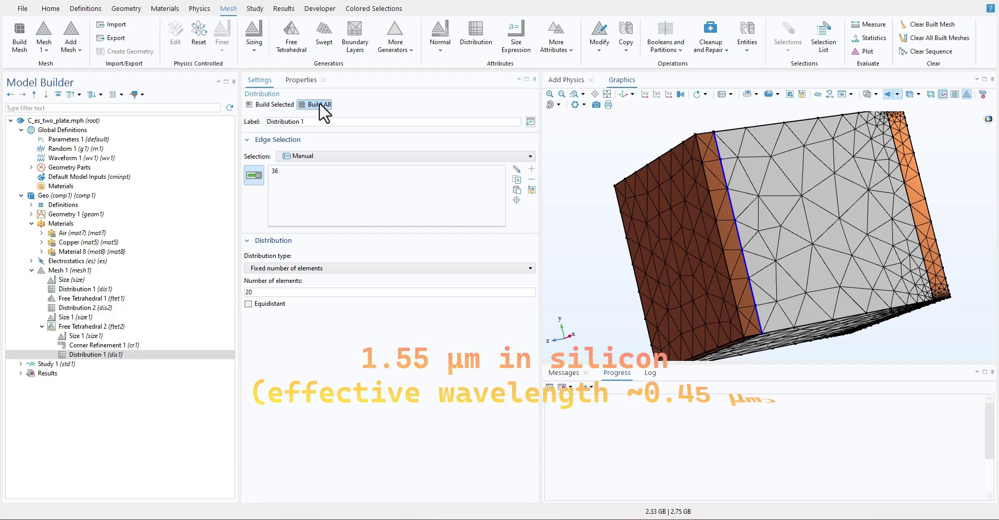
- Move Free Tetrahedral 2 below Distribution 1 and build the mesh through it
left_click(125, 346)
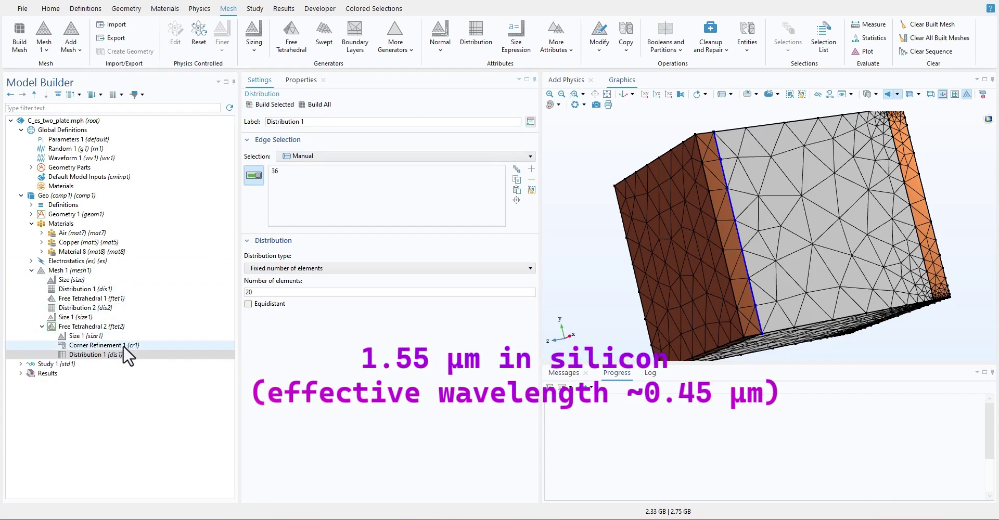
left_click(98, 335)
left_click_drag(99, 327, 95, 295)
left_click(279, 108)
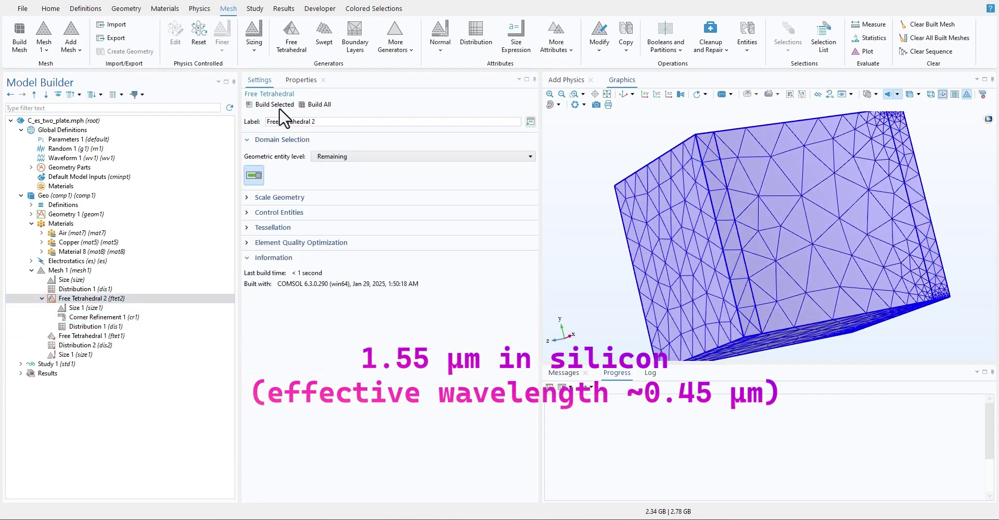
- Raise the edge distribution to 40 elements, rebuild, and orbit to inspect the refined plate
left_click(101, 323)
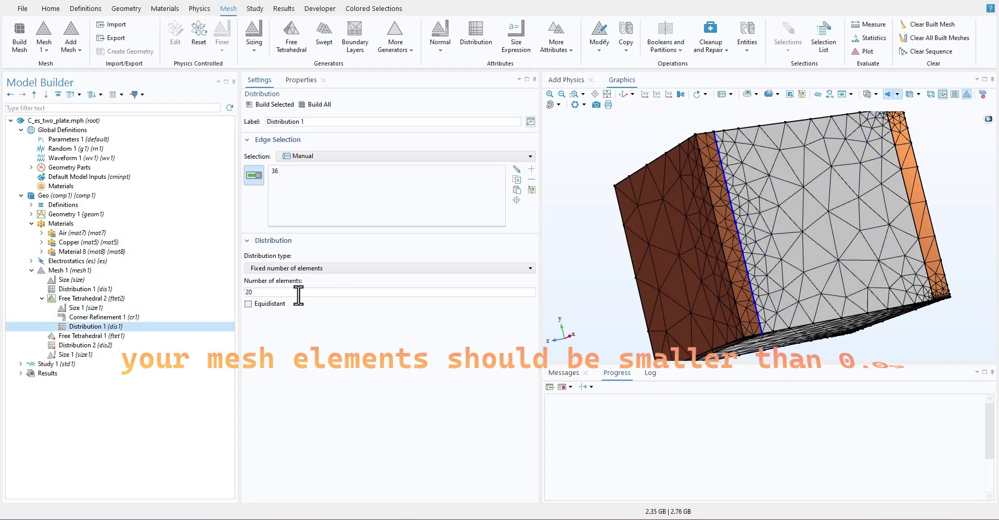
double_click(267, 292)
type("40")
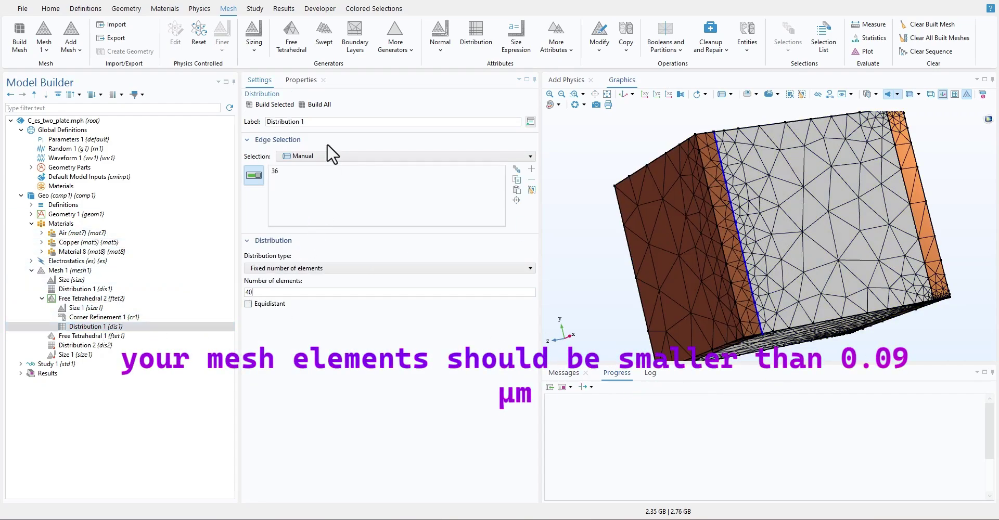
left_click(275, 104)
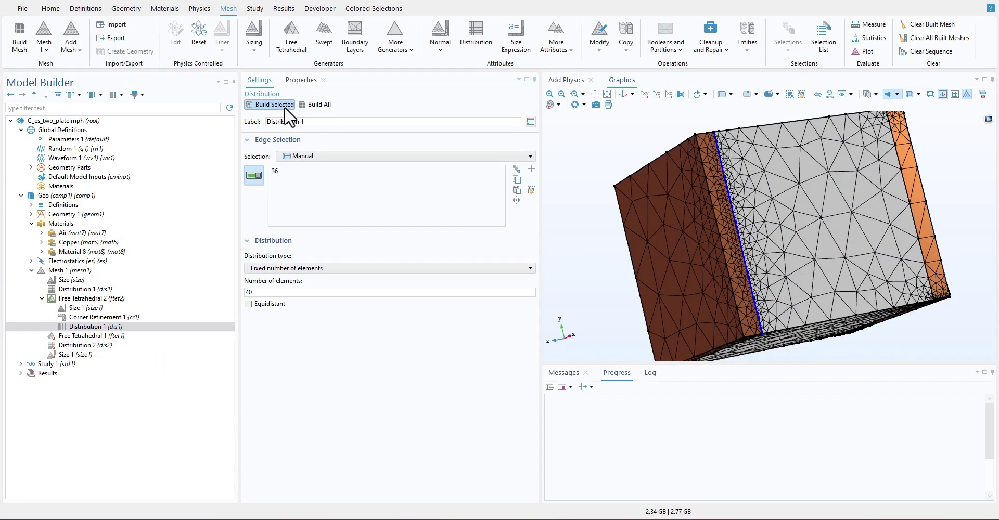
left_click_drag(876, 202, 835, 219)
scroll(841, 217, "up", 3)
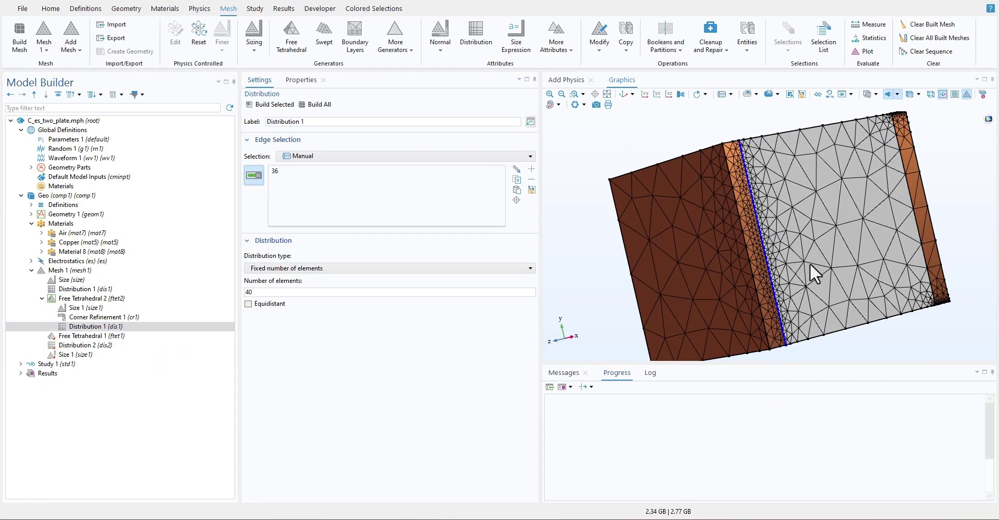
scroll(778, 279, "up", 5)
scroll(751, 227, "down", 6)
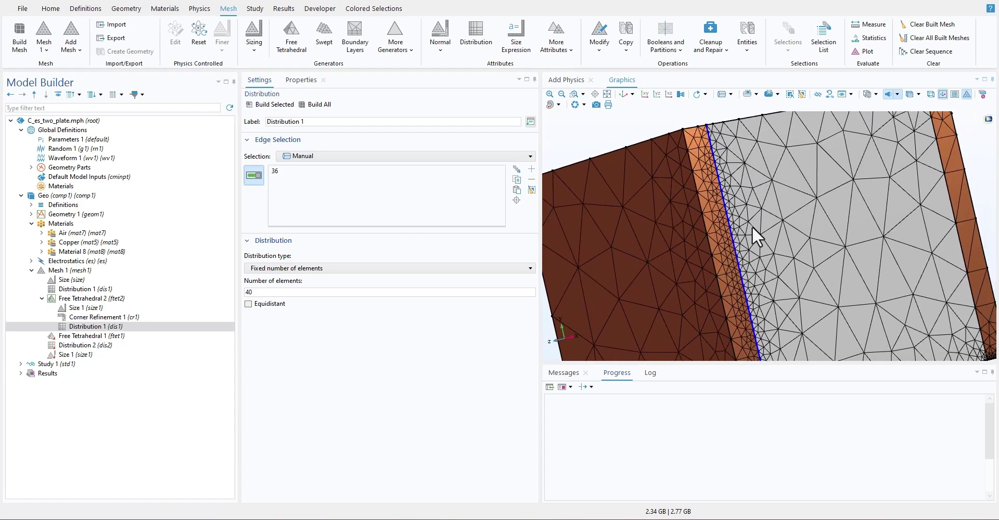
left_click_drag(753, 247, 757, 257)
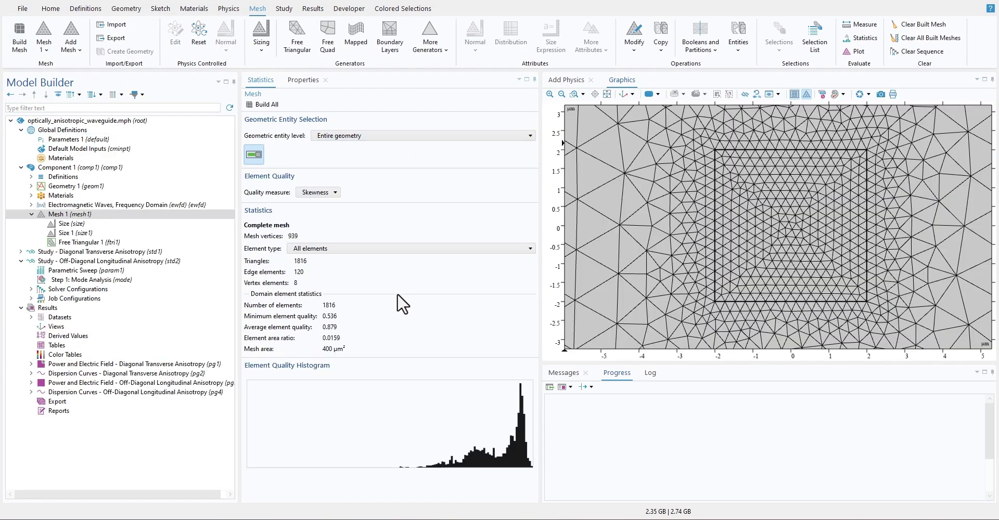
- Switch the waveguide mesh quality measure through maximum angle, condition number, skewness and growth rate
left_click(77, 214)
left_click(330, 191)
left_click(328, 213)
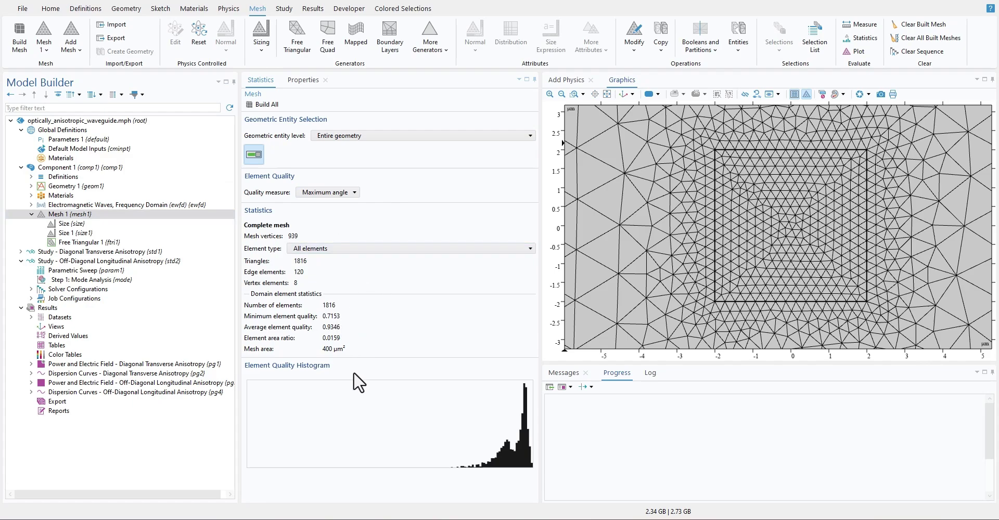
left_click(334, 197)
left_click(328, 243)
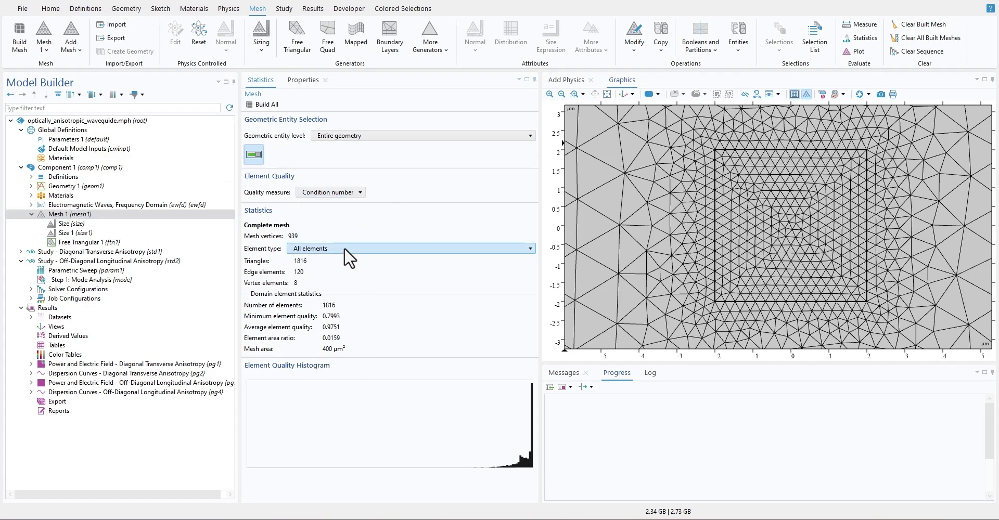
left_click(354, 192)
left_click(346, 200)
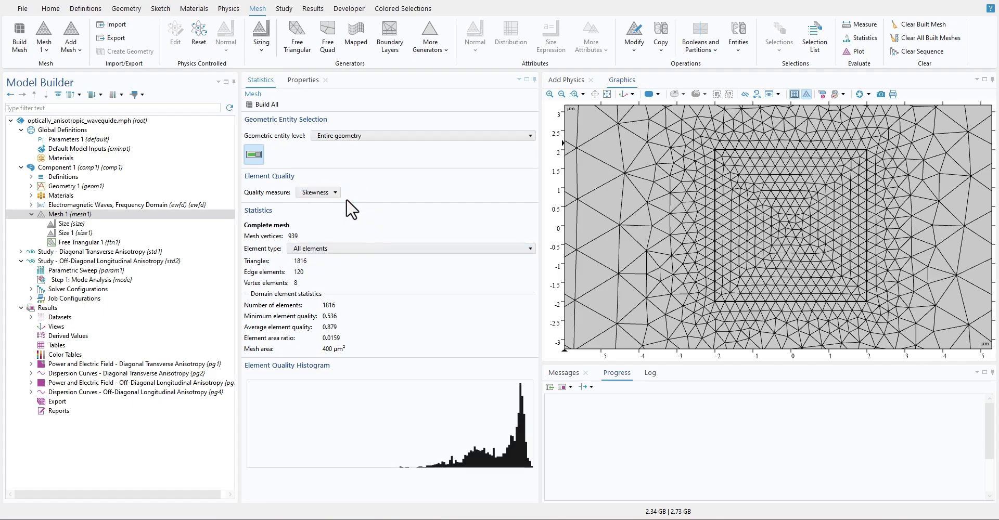
left_click(329, 193)
left_click(333, 252)
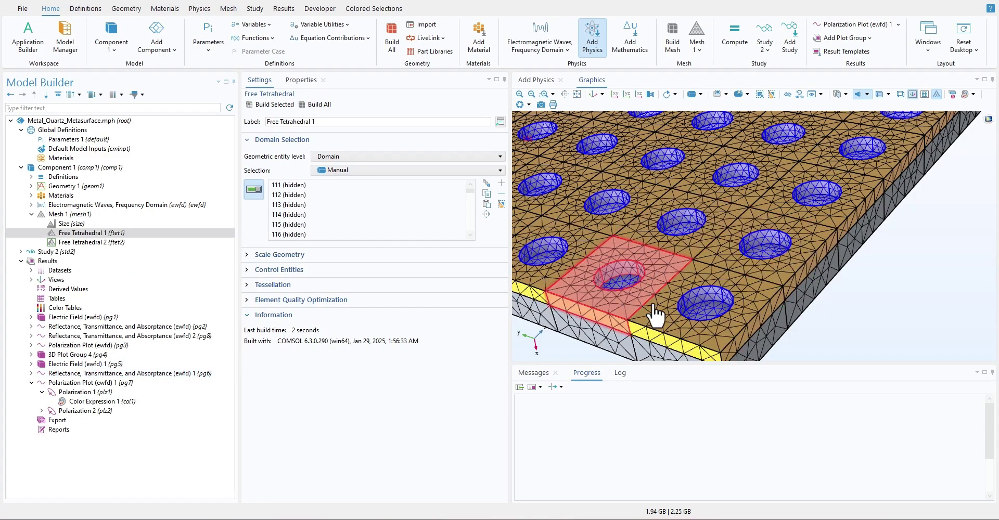
- Review the metasurface mesh nodes and open Mesh 1 Statistics
left_click(107, 243)
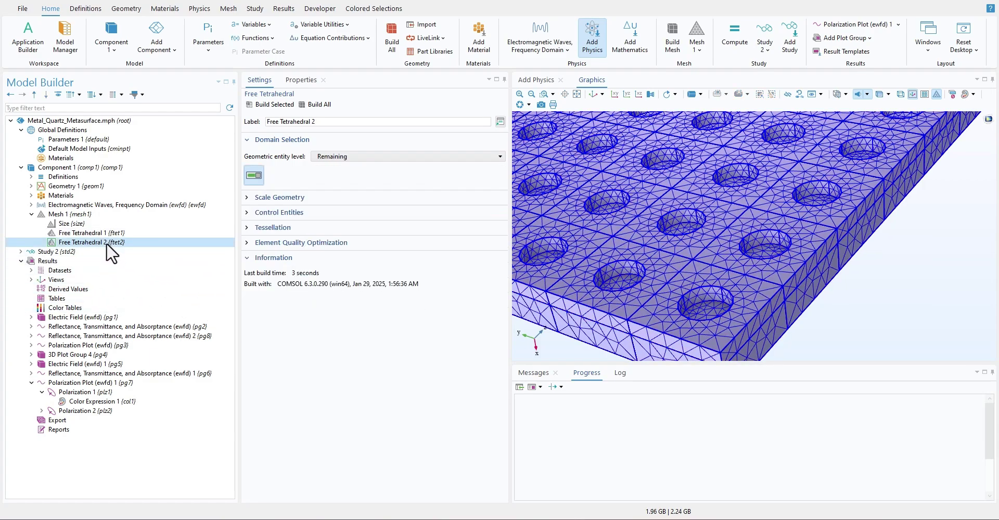
left_click(111, 233)
left_click(109, 225)
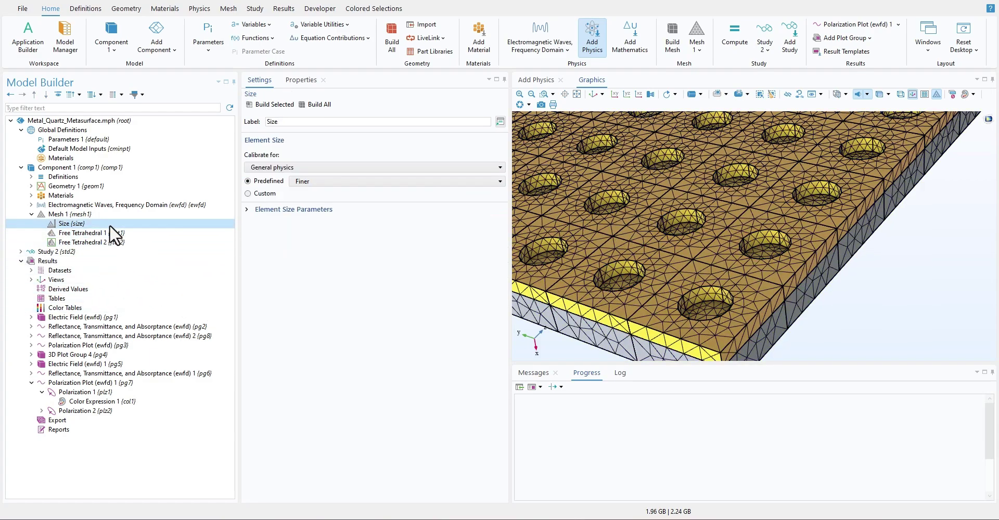
left_click(113, 217)
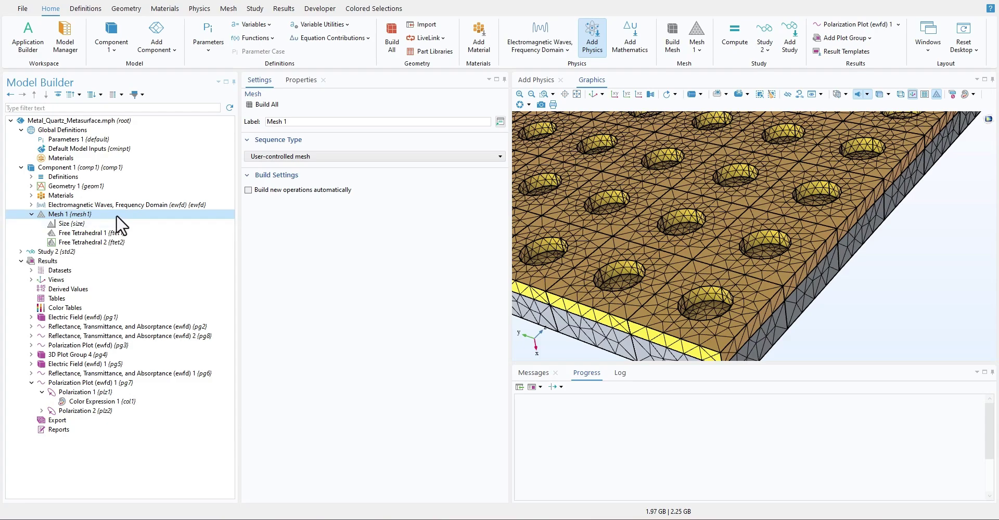
right_click(117, 214)
left_click(166, 371)
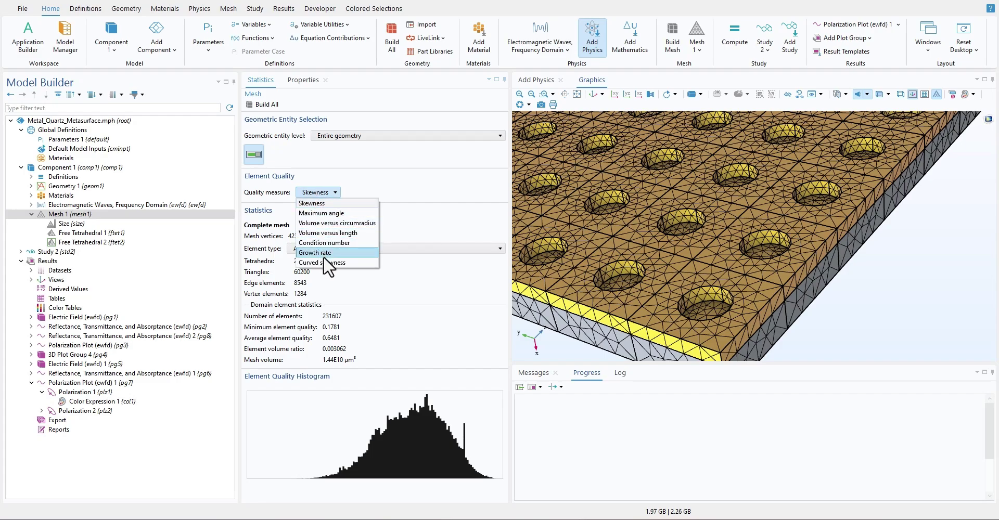
- Try growth rate and tetrahedron-only statistics, then return to all elements with skewness and view the holes
left_click(323, 254)
left_click(331, 248)
left_click(322, 269)
left_click(326, 248)
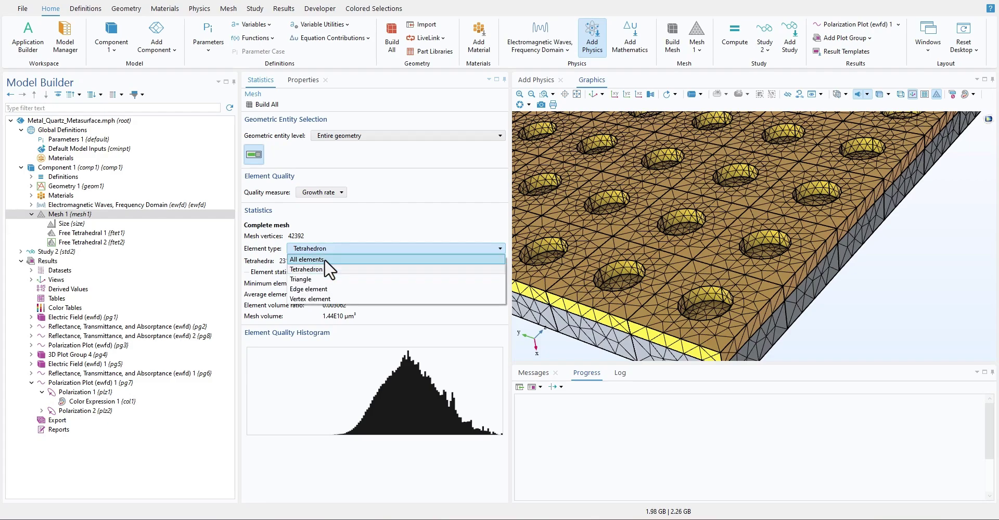
left_click(323, 259)
left_click(333, 192)
left_click(336, 202)
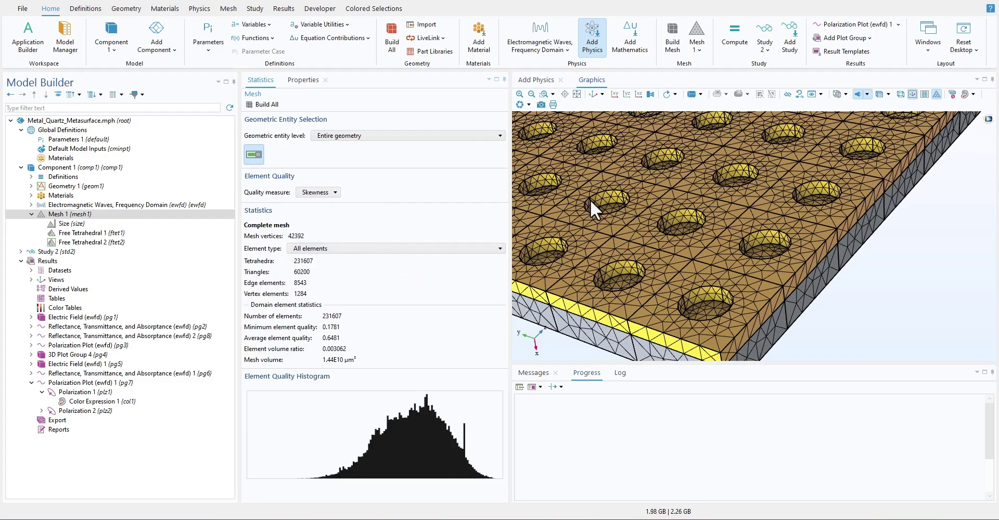
scroll(602, 223, "down", 3)
scroll(703, 281, "up", 5)
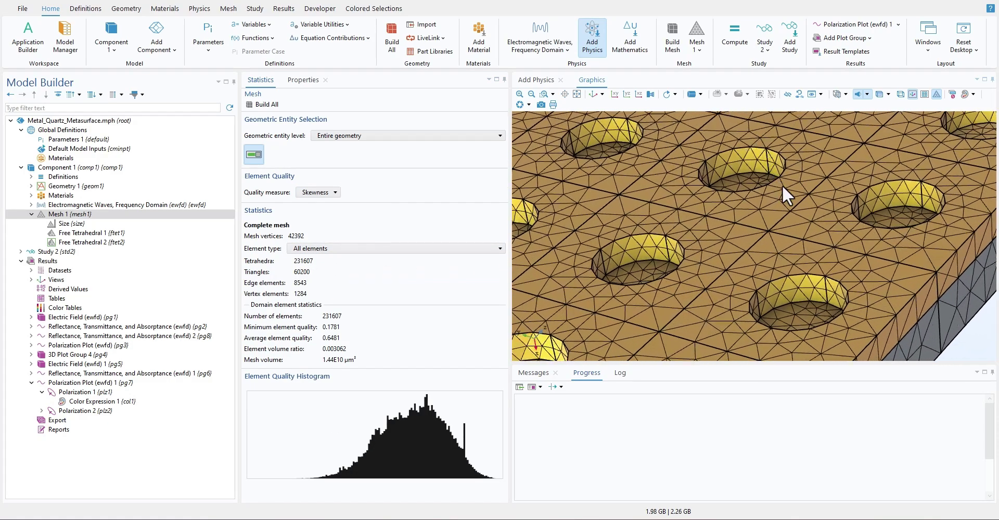
left_click_drag(785, 189, 711, 286)
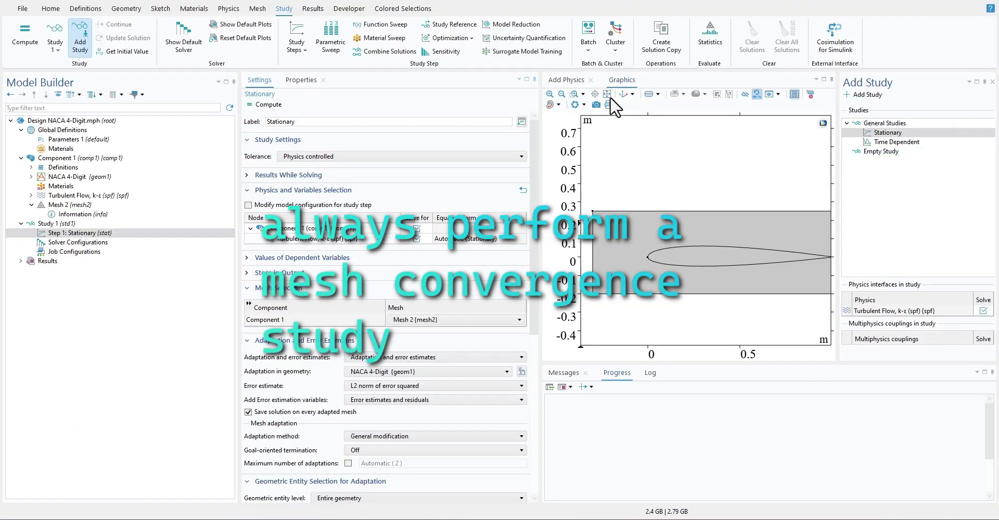
- Show Mesh 2 and zoom in on the airfoil's leading-edge mesh
left_click(67, 205)
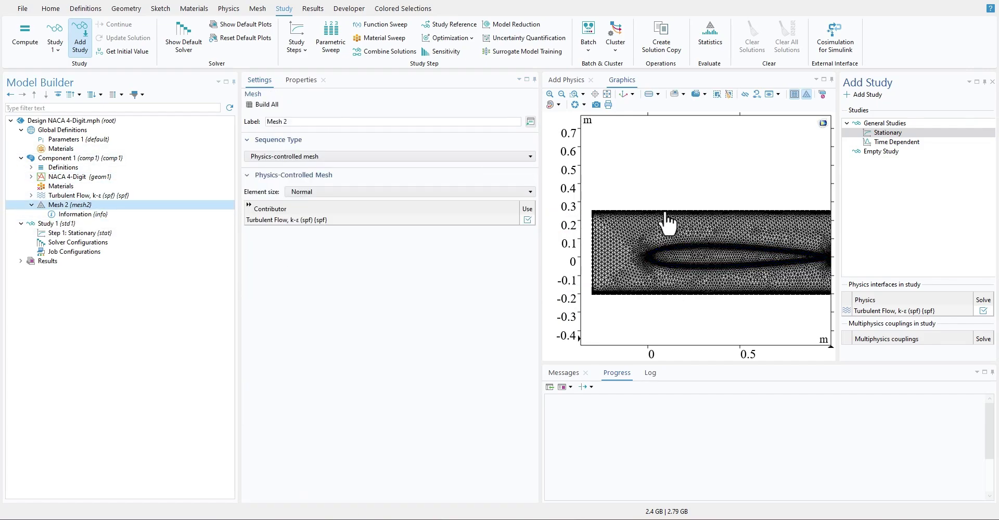
scroll(650, 261, "up", 5)
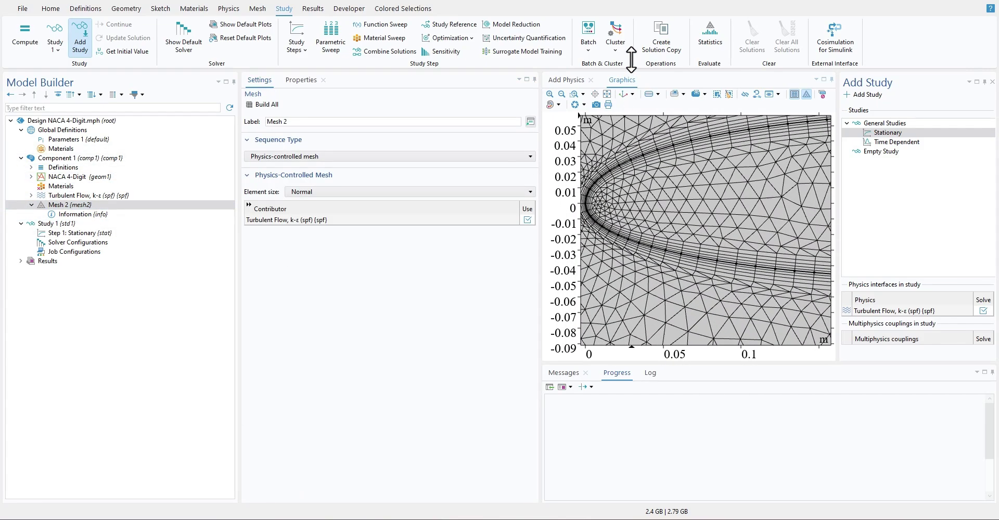
middle_click_drag(632, 60, 695, 216)
- In the Stationary step, keep L2 norm of error squared and set adaptation to Rebuild mesh
left_click(73, 225)
left_click(82, 234)
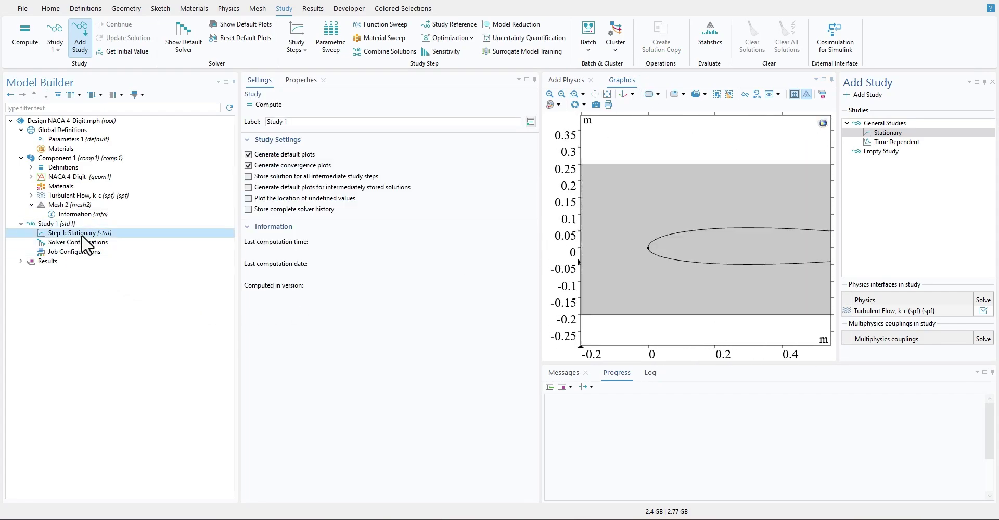
scroll(283, 400, "down", 1)
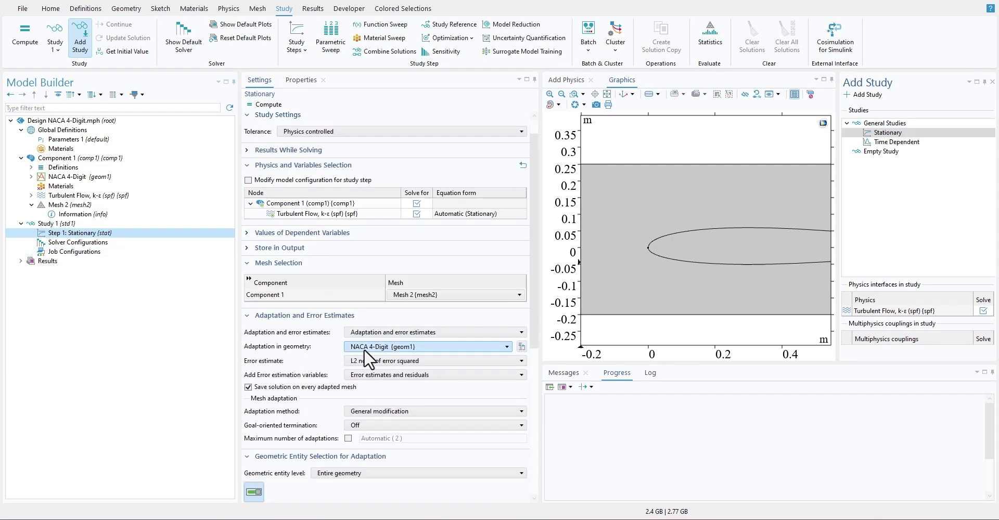
left_click(382, 360)
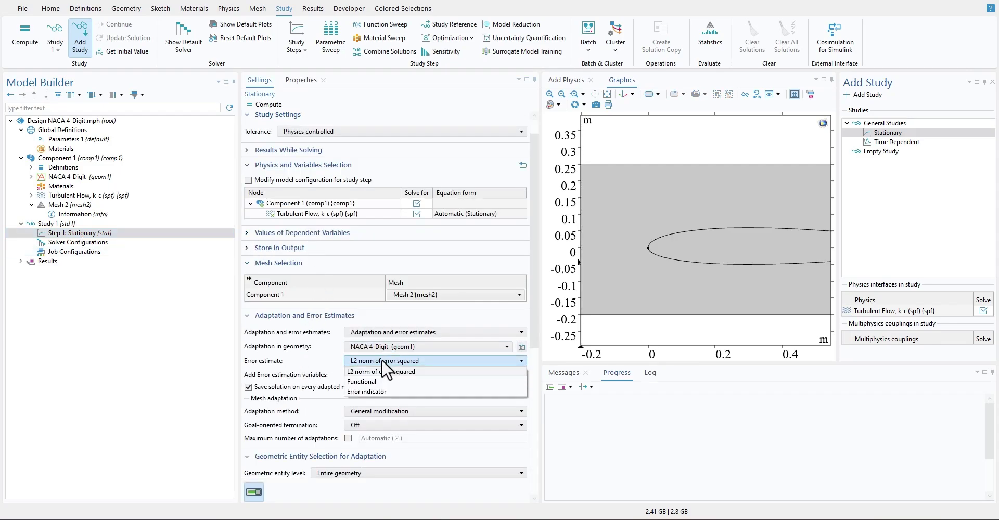
left_click(383, 371)
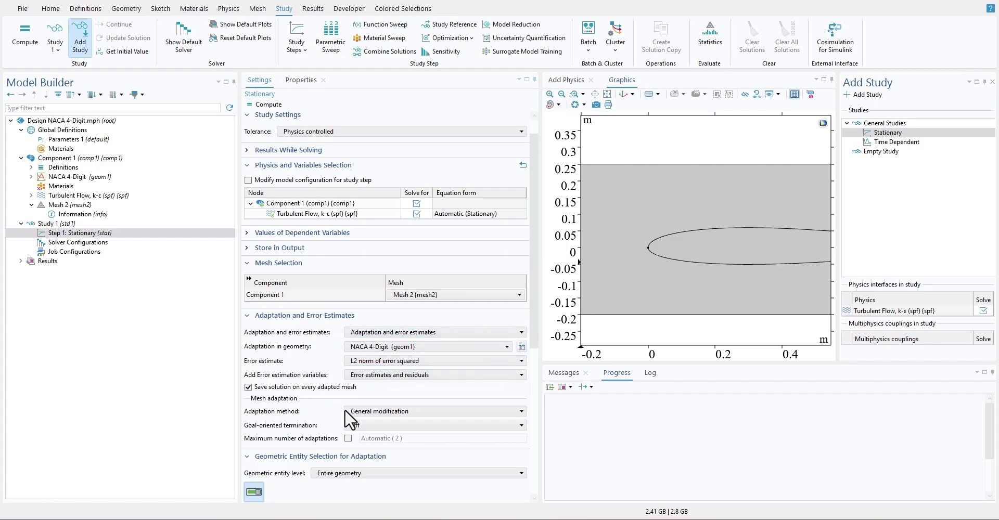
left_click(362, 412)
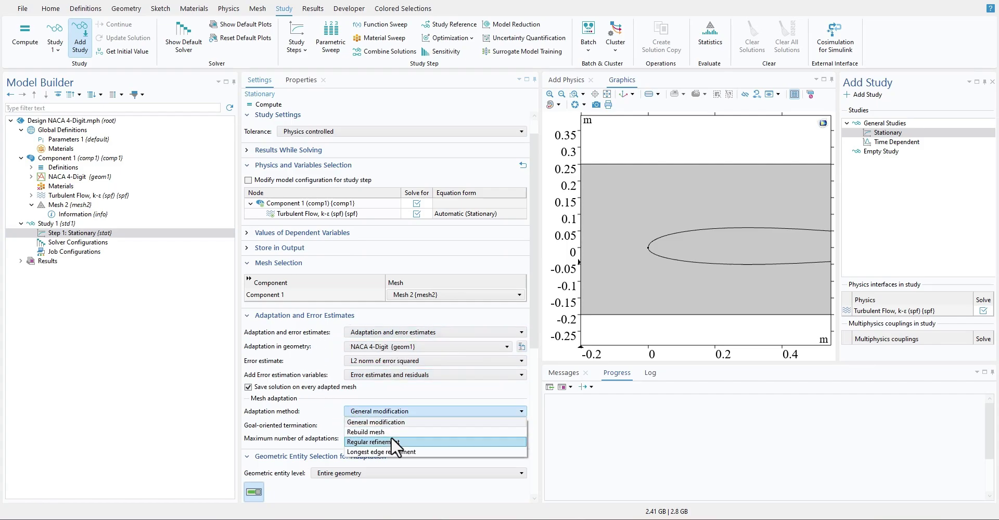
left_click(397, 434)
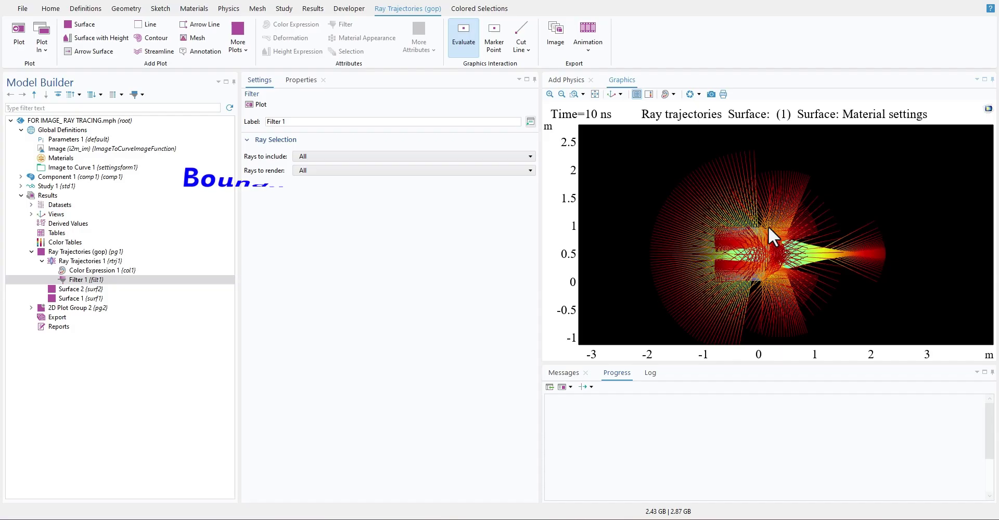
- Zoom and pan the 10 ns ray trajectories plot around the cusp to show the wider ray pattern
scroll(764, 198, "up", 5)
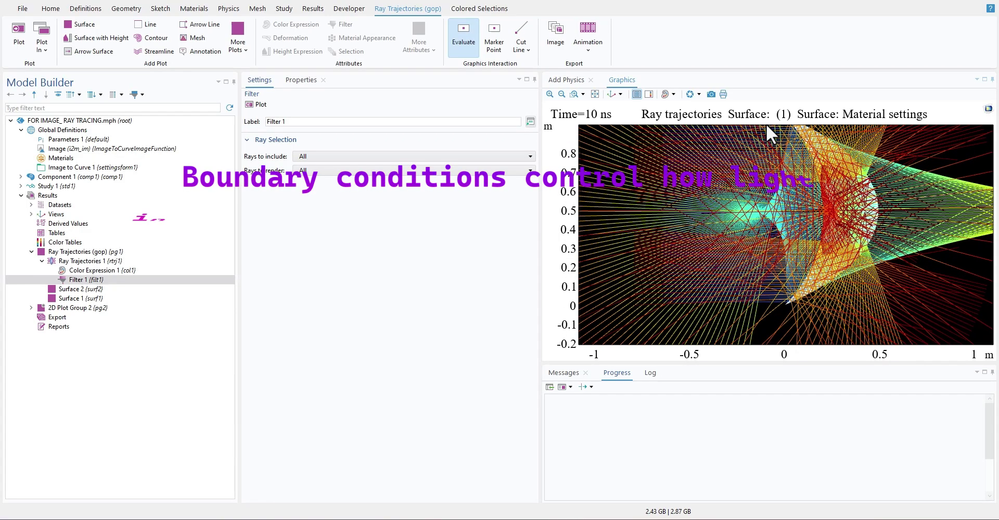
scroll(771, 219, "up", 4)
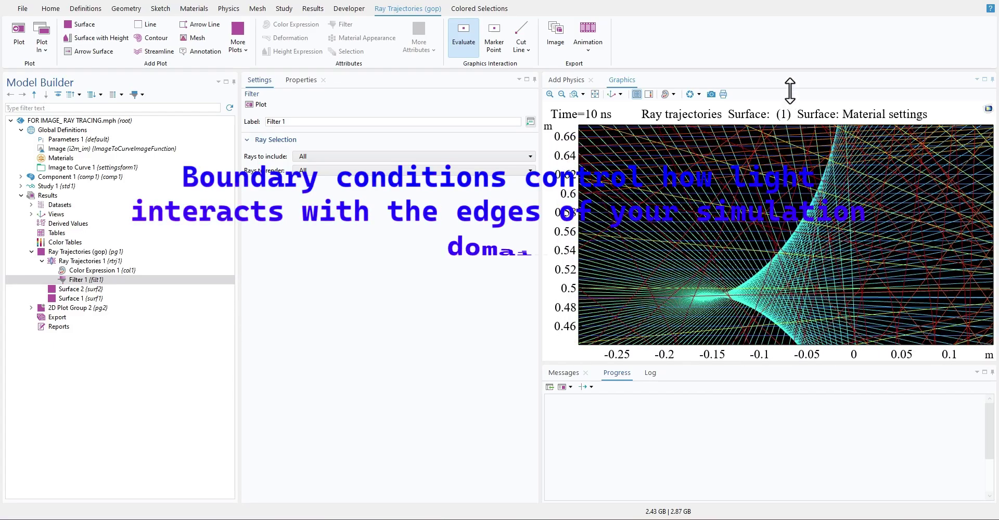
scroll(677, 208, "up", 5)
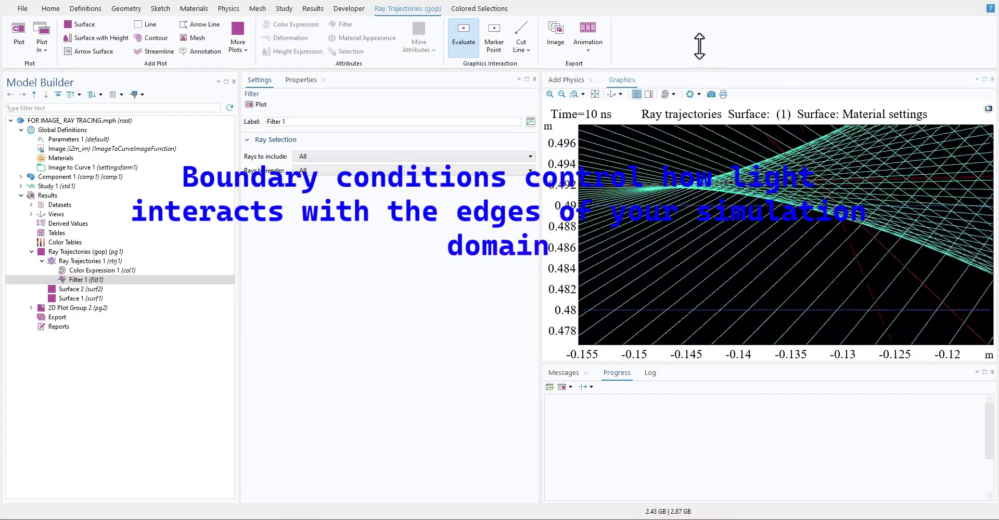
right_click_drag(658, 152, 883, 243)
middle_click_drag(852, 241, 689, 223)
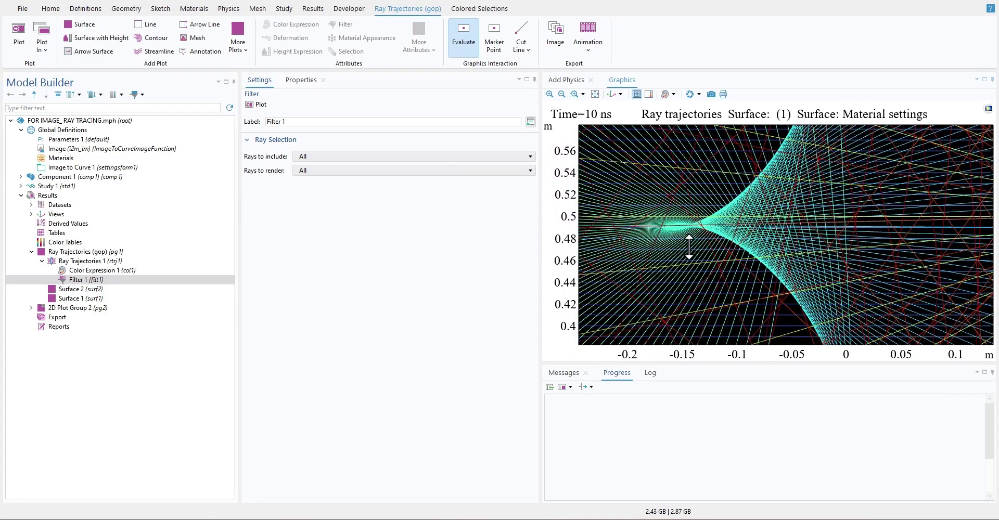
middle_click_drag(689, 249, 692, 353)
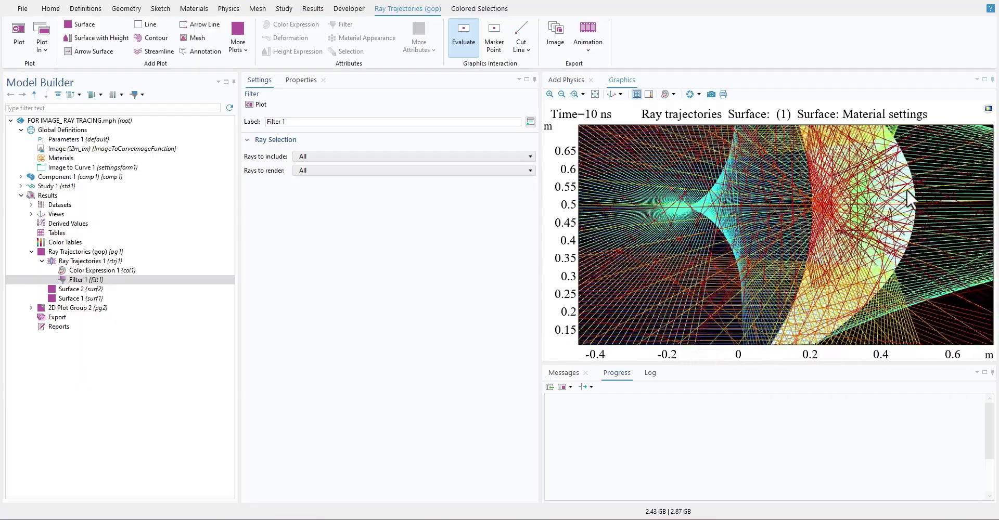
middle_click_drag(838, 208, 705, 253)
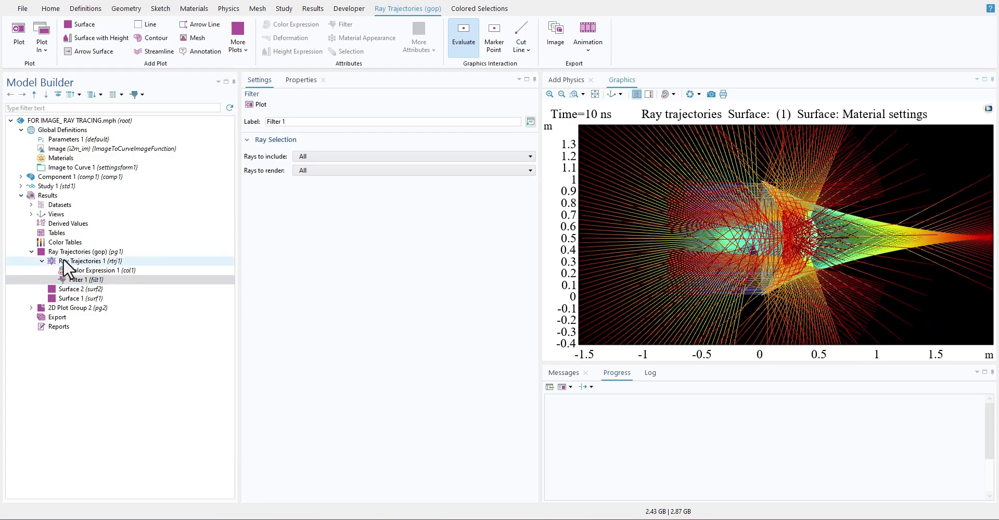
- Collapse the plot nodes and zoom and pan over the ray focus and the lens near x = 0
left_click(42, 260)
left_click(32, 251)
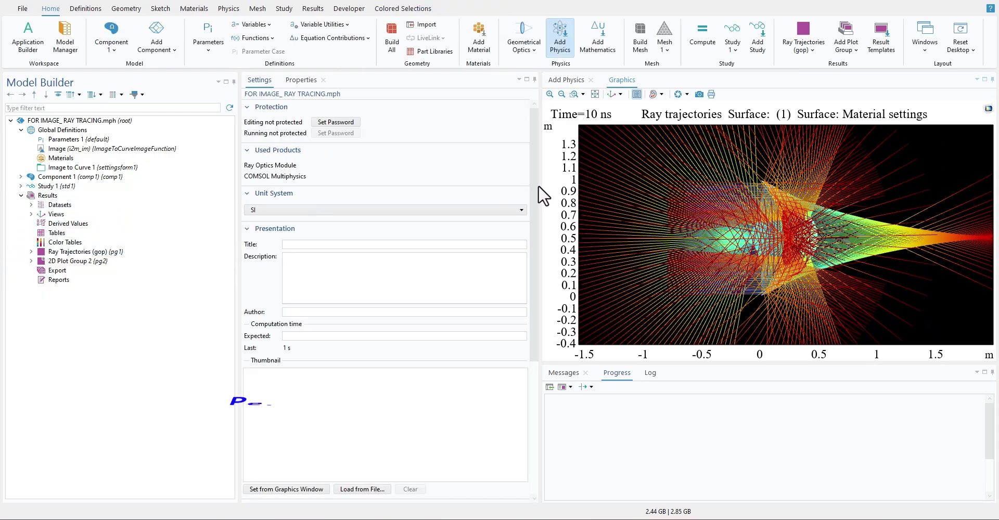
scroll(827, 213, "down", 2)
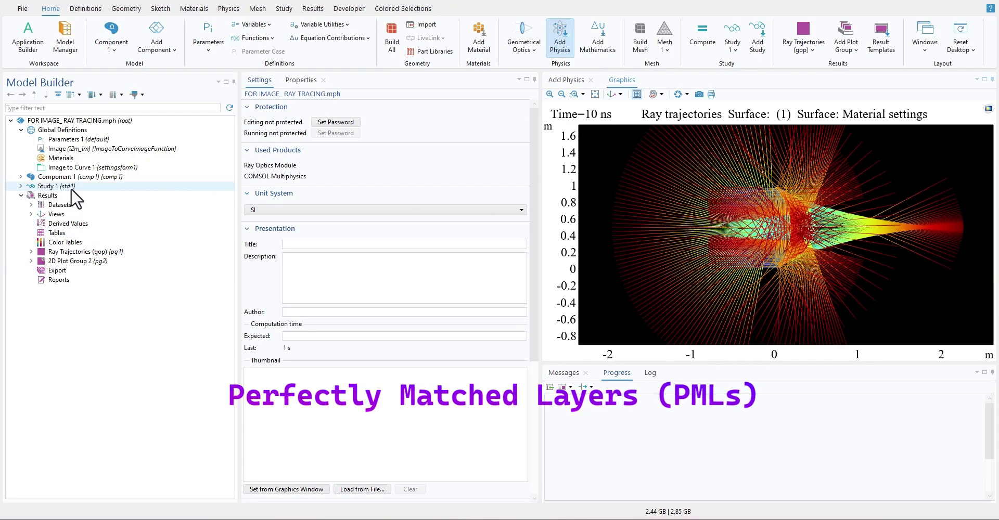
left_click_drag(911, 241, 823, 237)
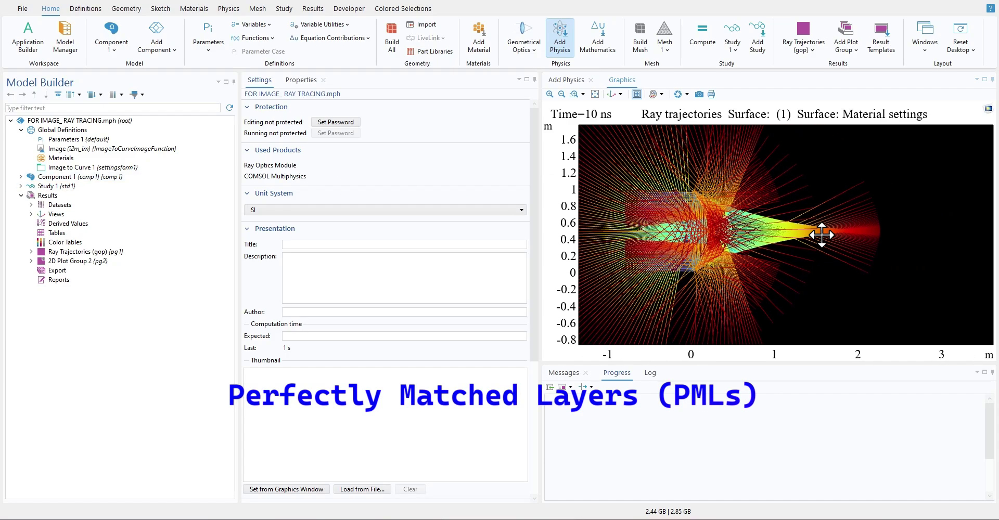
middle_click_drag(823, 237, 881, 38)
left_click_drag(876, 196, 815, 191)
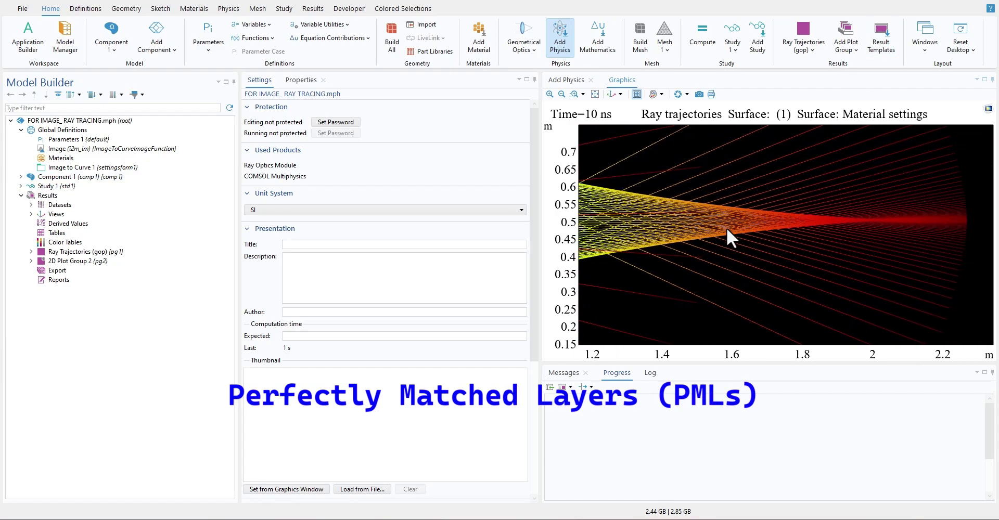
left_click_drag(720, 241, 843, 238)
left_click_drag(710, 234, 750, 234)
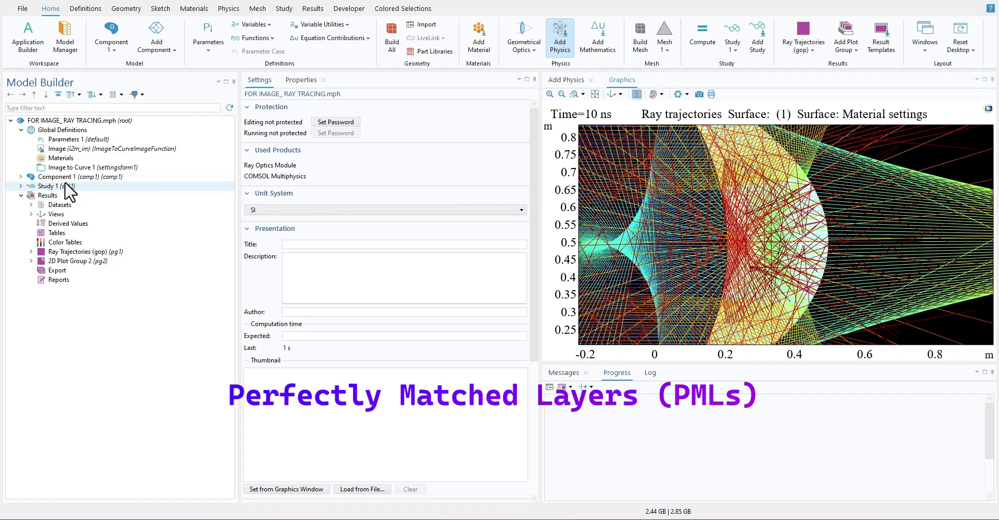
- Expand Component 1 and show the Geometrical Optics physics settings
left_click(35, 178)
left_click(21, 177)
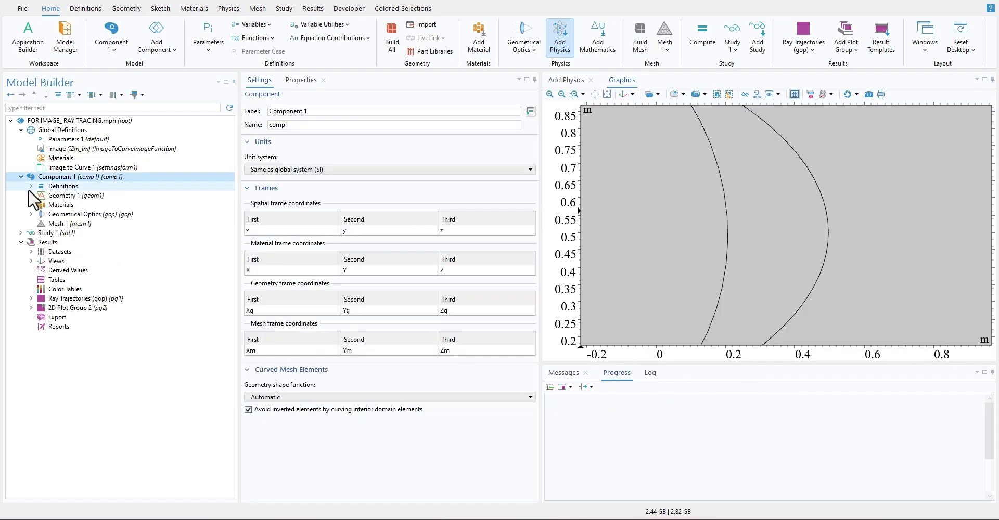
left_click(59, 215)
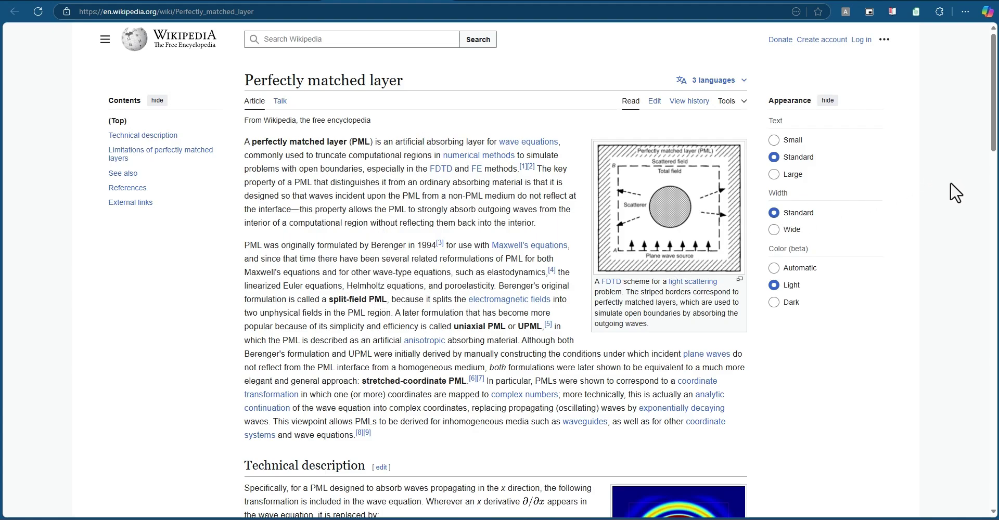
- Scroll the PML article down to Limitations, then zoom over the whole metasurface array plot
middle_click(949, 198)
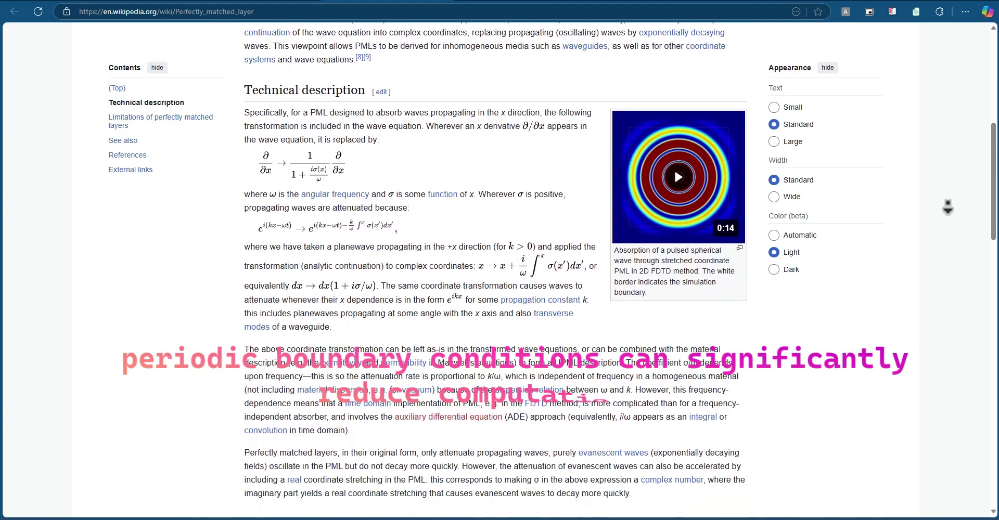
middle_click(948, 206)
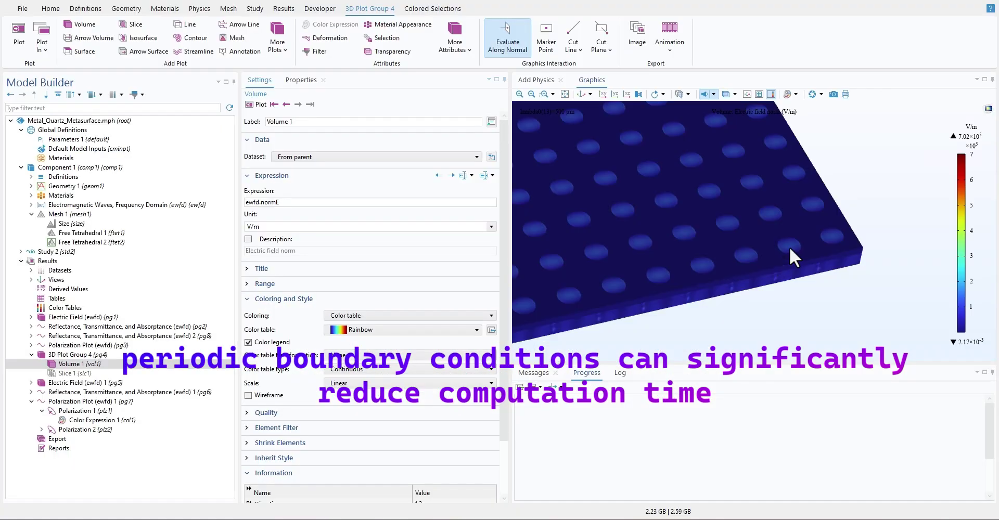
middle_click_drag(789, 248, 640, 272)
right_click_drag(640, 272, 701, 267)
- Show the Electric Field (ewfd) 1 multislice plot, rotating and zooming around the disc and box
middle_click_drag(701, 267, 692, 217)
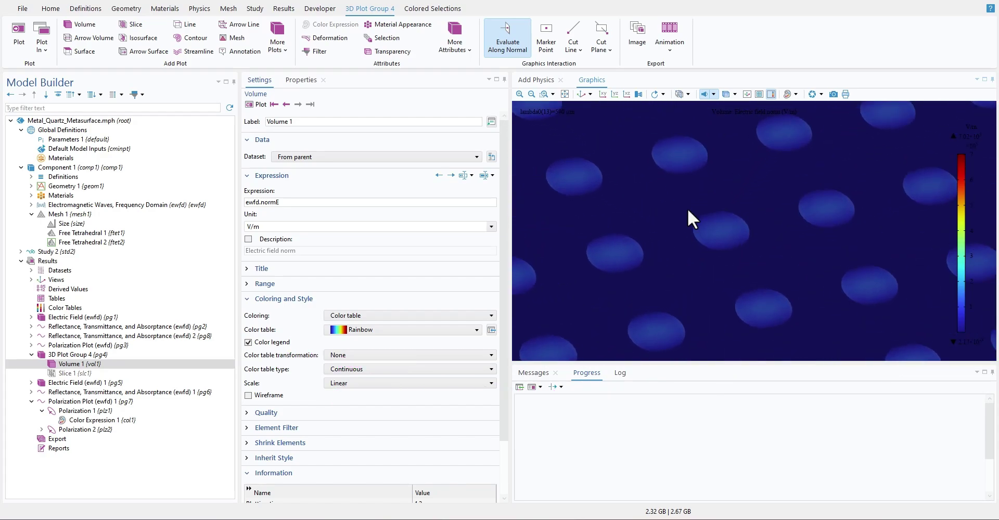
left_click(75, 383)
left_click_drag(754, 305, 759, 259)
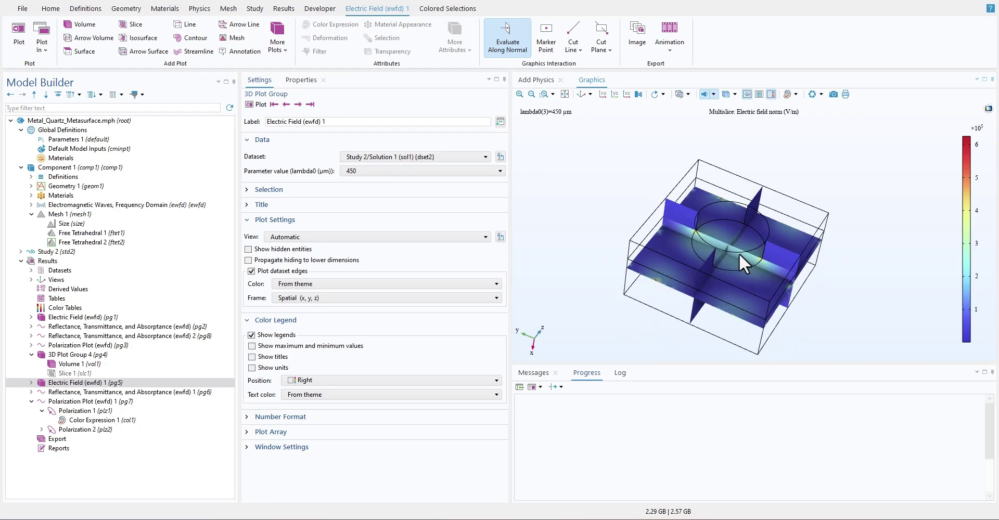
middle_click_drag(738, 263, 857, 239)
left_click_drag(857, 239, 875, 275)
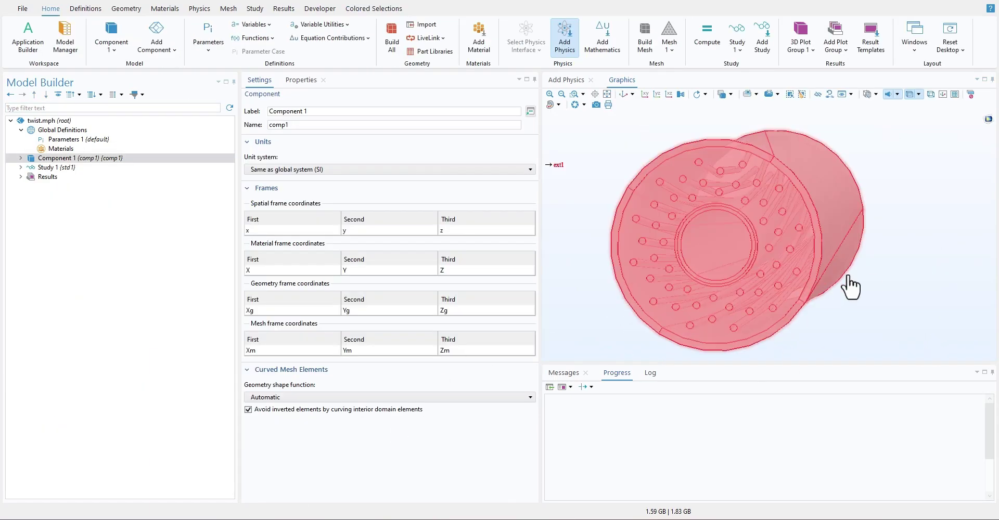
left_click_drag(855, 286, 716, 261)
scroll(705, 139, "up", 5)
scroll(805, 241, "down", 3)
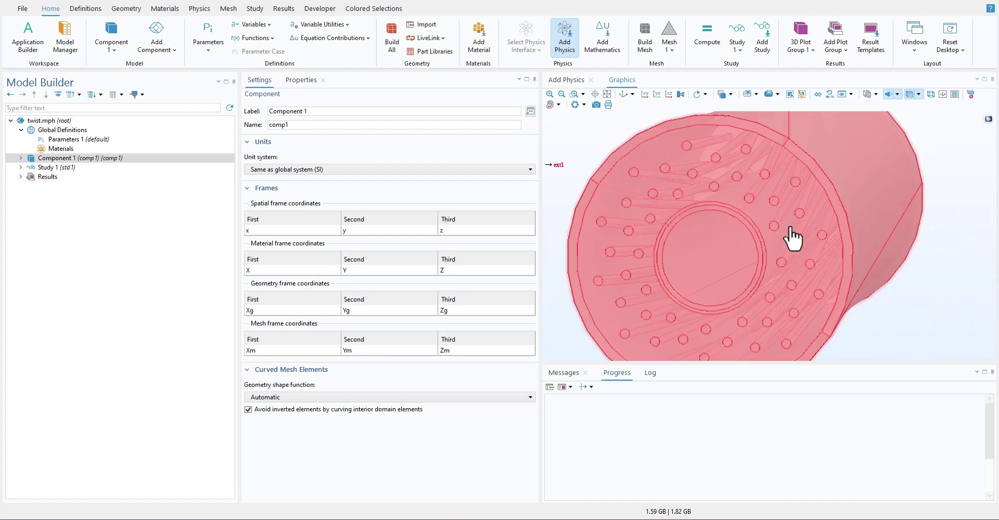
left_click_drag(876, 220, 899, 272)
scroll(885, 257, "up", 5)
scroll(873, 244, "down", 5)
left_click_drag(873, 244, 731, 216)
scroll(692, 190, "up", 5)
scroll(711, 247, "down", 5)
mouse_move(736, 256)
left_mouse_down()
mouse_move(748, 250)
mouse_move(720, 252)
mouse_move(744, 245)
left_mouse_up()
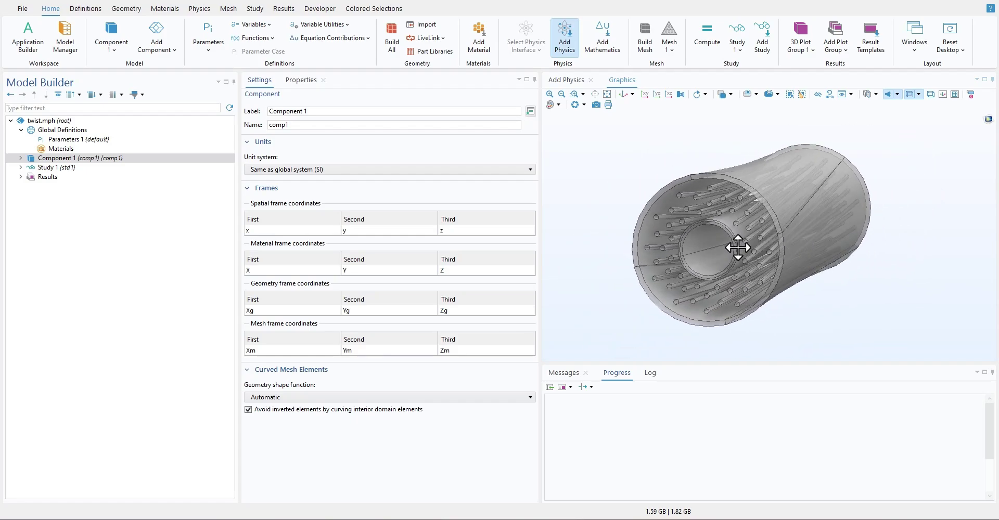
scroll(732, 250, "up", 3)
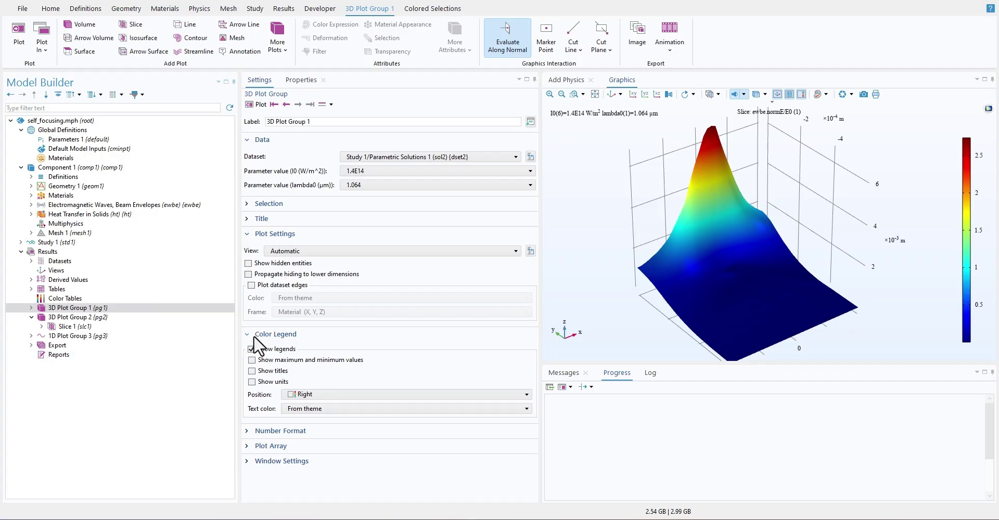
- Rotate the beam and refractive-index plots, view the spot-radius graph, then show Beam Envelopes settings
mouse_move(828, 241)
left_mouse_down()
mouse_move(709, 313)
mouse_move(743, 263)
mouse_move(823, 258)
mouse_move(823, 239)
left_mouse_up()
left_click(156, 317)
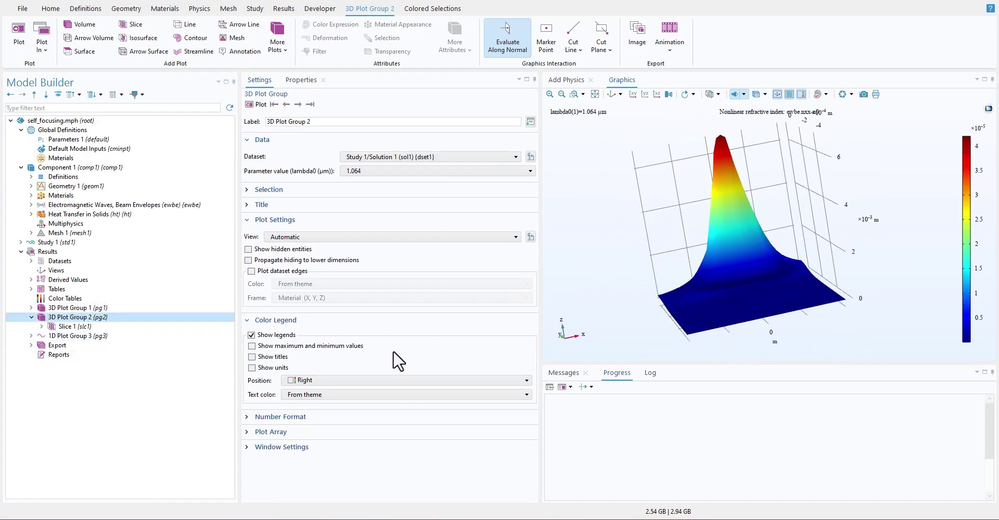
left_click_drag(700, 295, 770, 299)
left_click(66, 337)
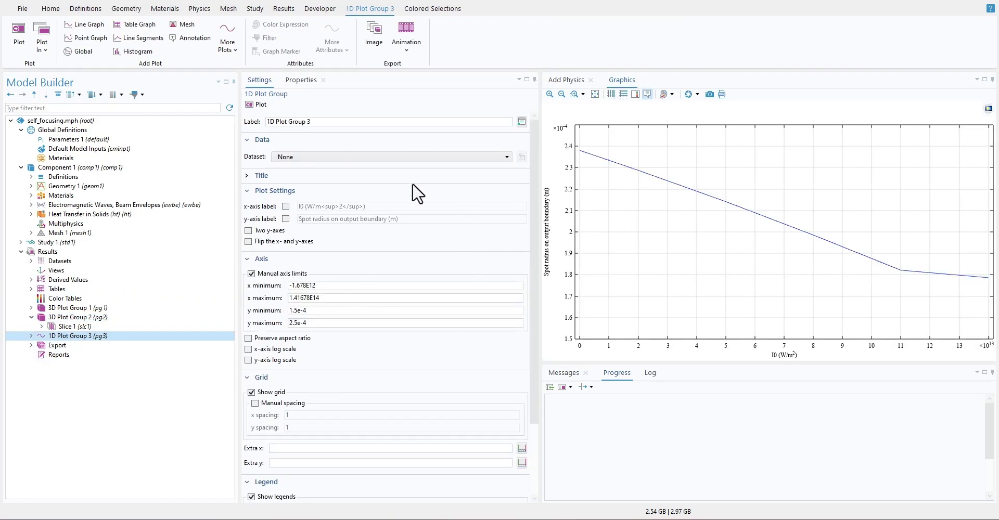
left_click(75, 205)
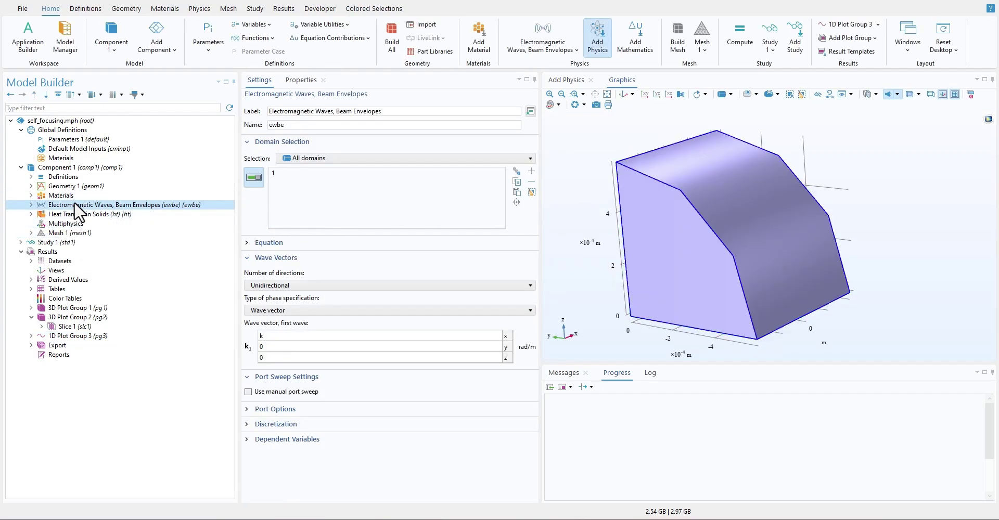
- Review Beam Envelopes features, then add an Electromagnetic Heating multiphysics coupling
right_click(74, 204)
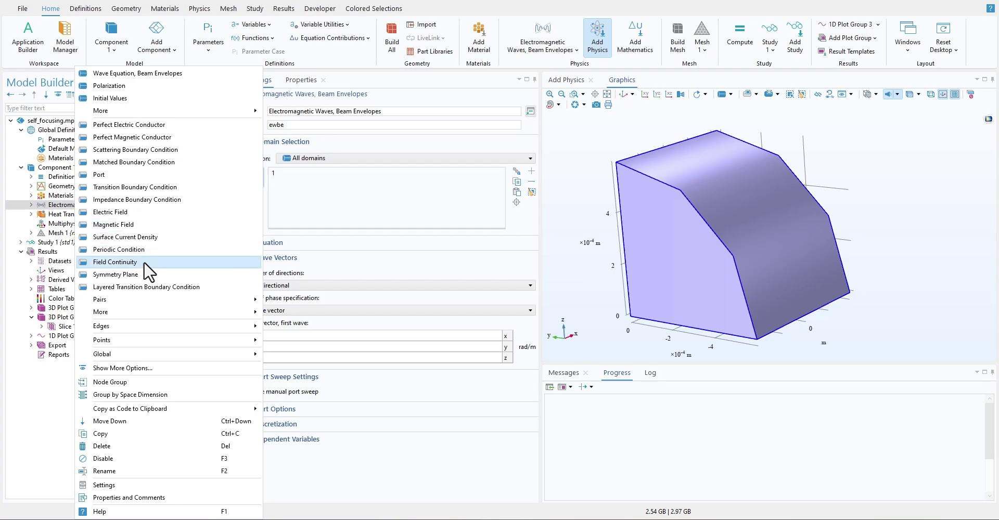
mouse_move(139, 314)
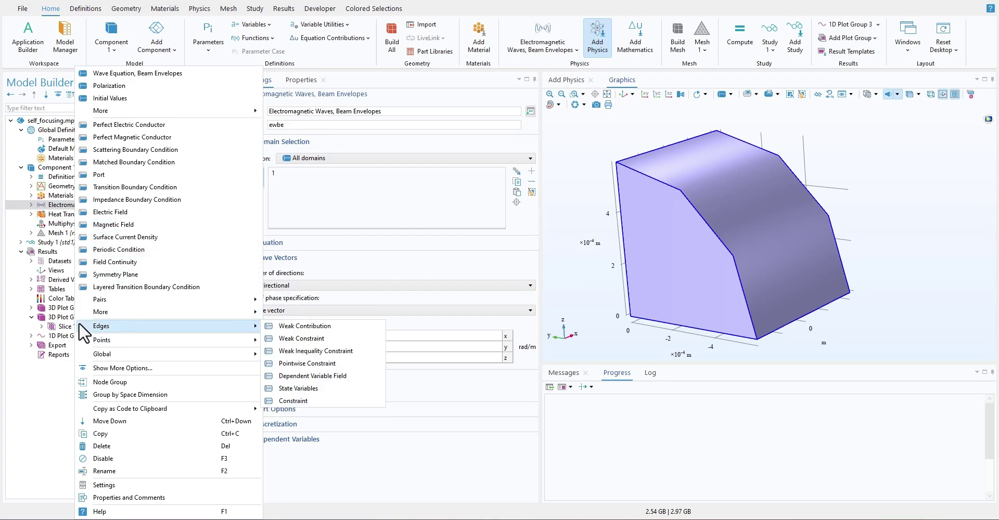
left_click(58, 217)
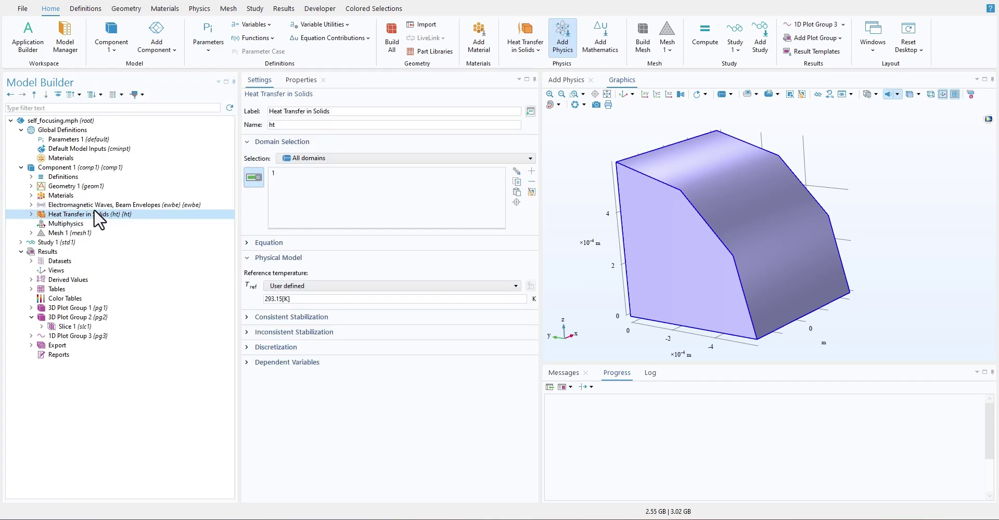
left_click(71, 224)
right_click(71, 224)
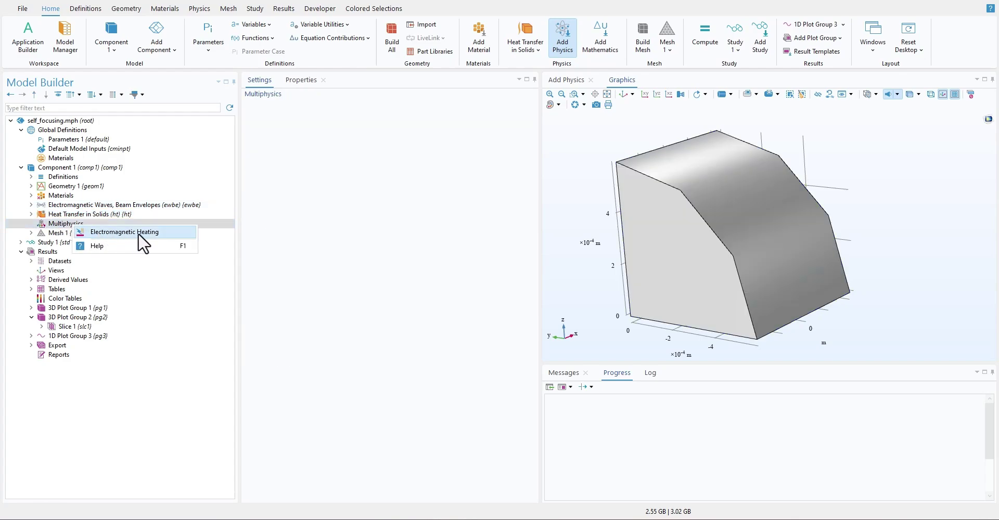
left_click(165, 234)
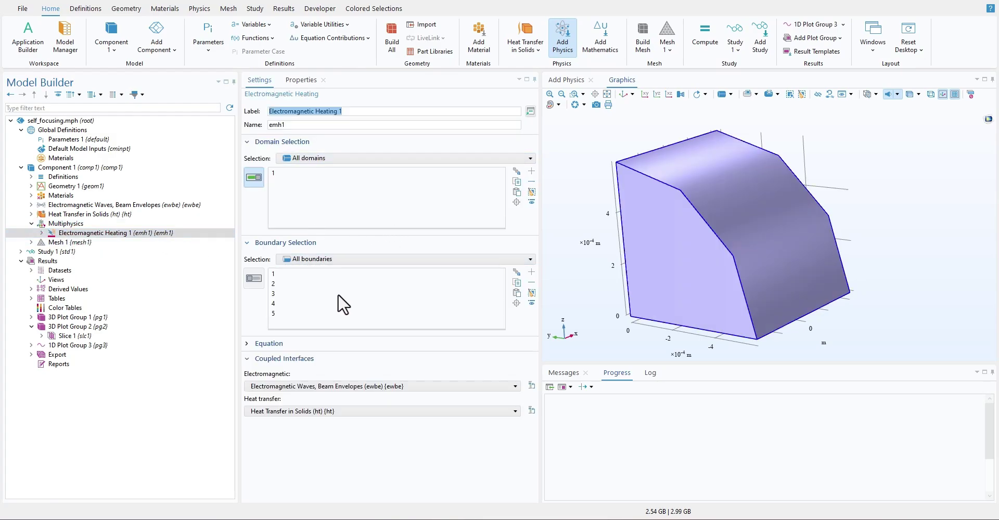
- Browse the Heat Transfer in Solids feature list without adding anything
left_click(113, 214)
right_click(113, 214)
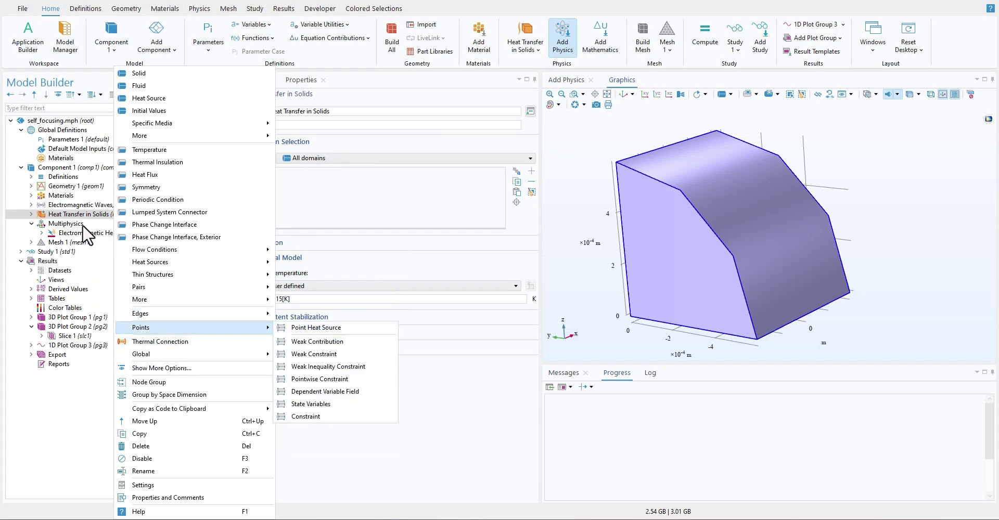
left_click(31, 223)
- Assign boundary 1143 to Port 3 and make the port circular
left_click(31, 224)
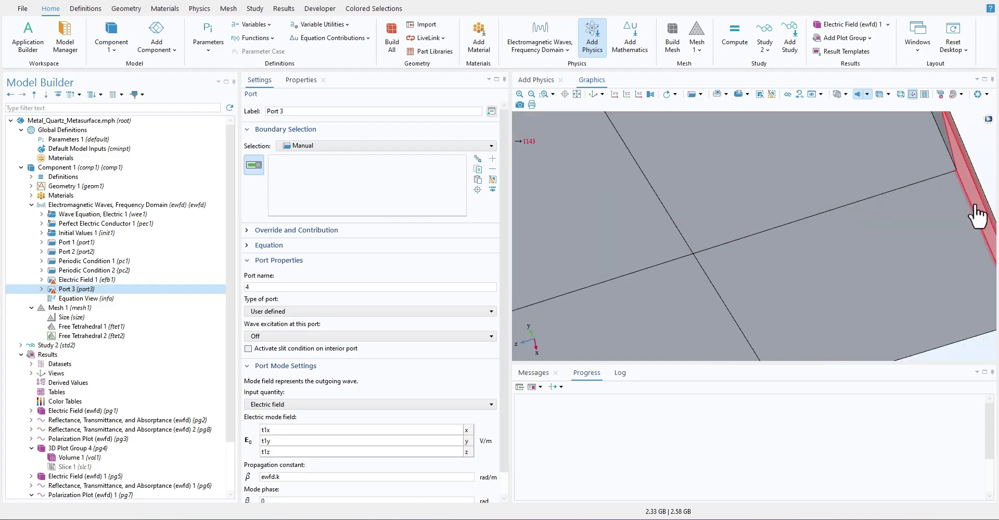
left_click(980, 219)
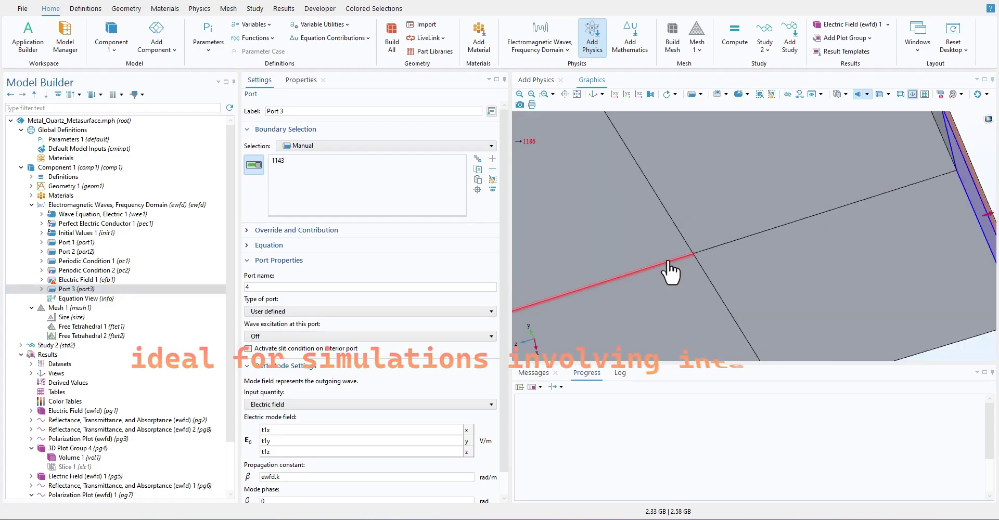
left_click(286, 310)
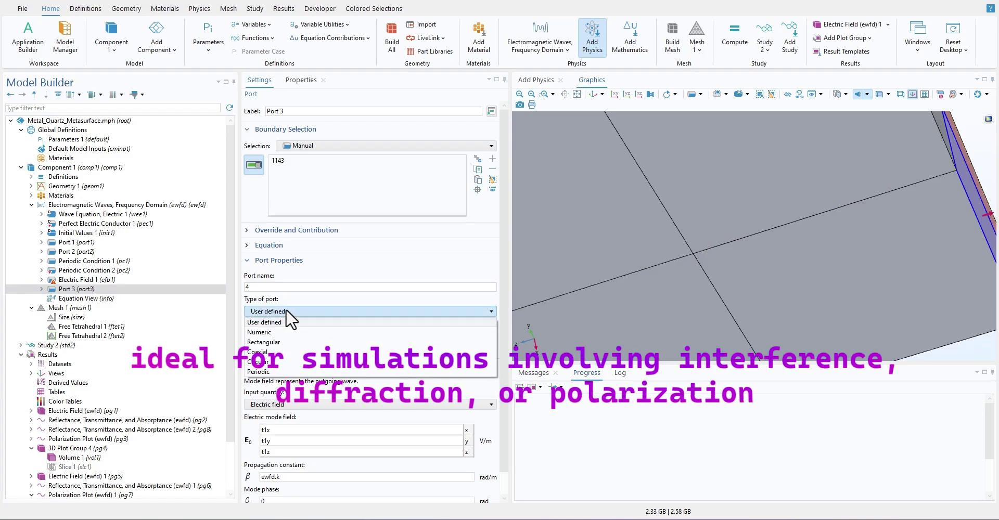
left_click(282, 342)
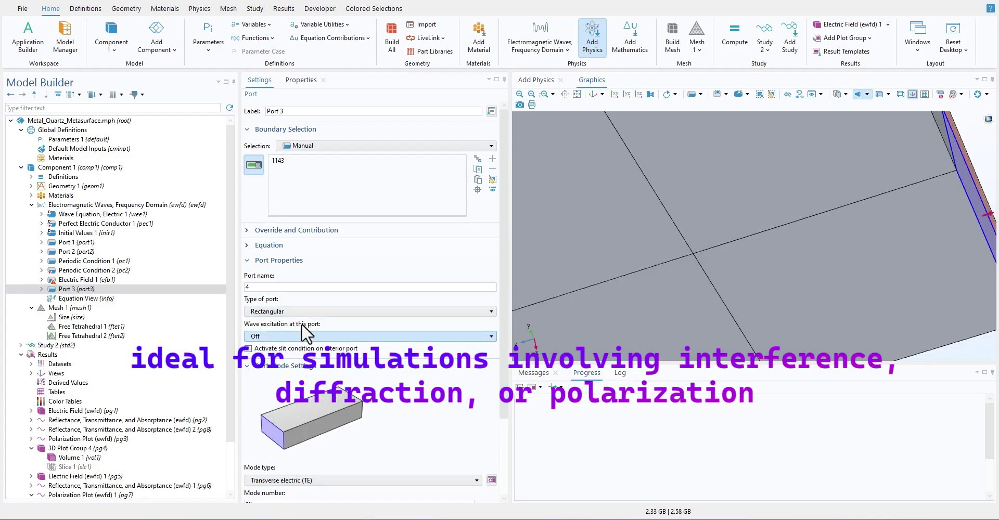
left_click(301, 311)
left_click(296, 350)
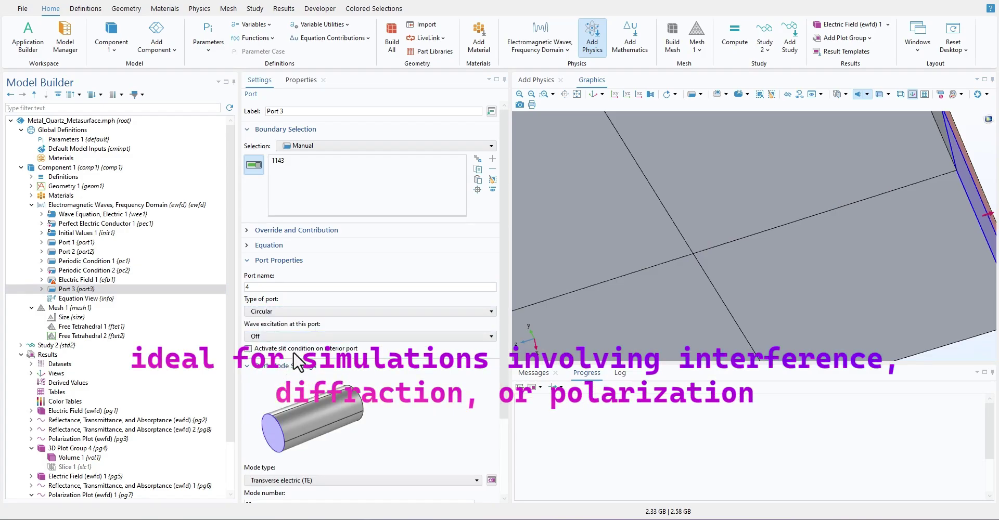
- Turn Port 3's wave excitation on and set its mode type to Transverse magnetic (TM)
left_click(329, 338)
left_click(325, 359)
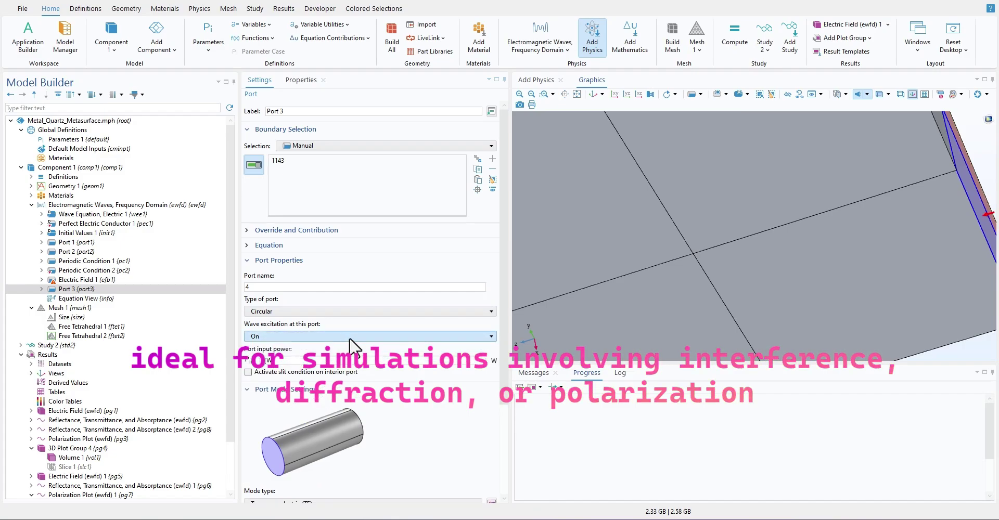
left_click_drag(506, 320, 491, 443)
left_click(314, 384)
left_click(308, 405)
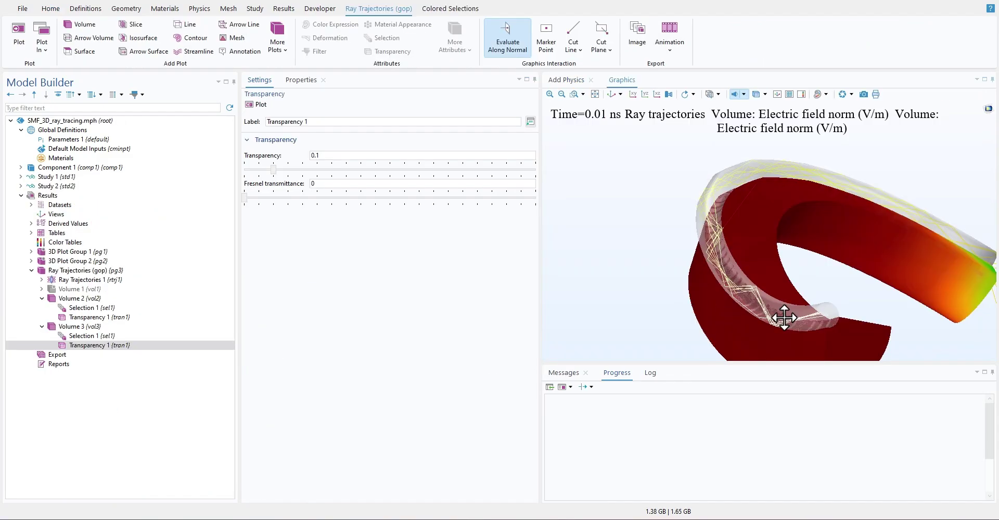
- Rotate and zoom the 3D ray-trajectory view to inspect rays inside the curved fiber
left_click_drag(784, 318, 780, 315)
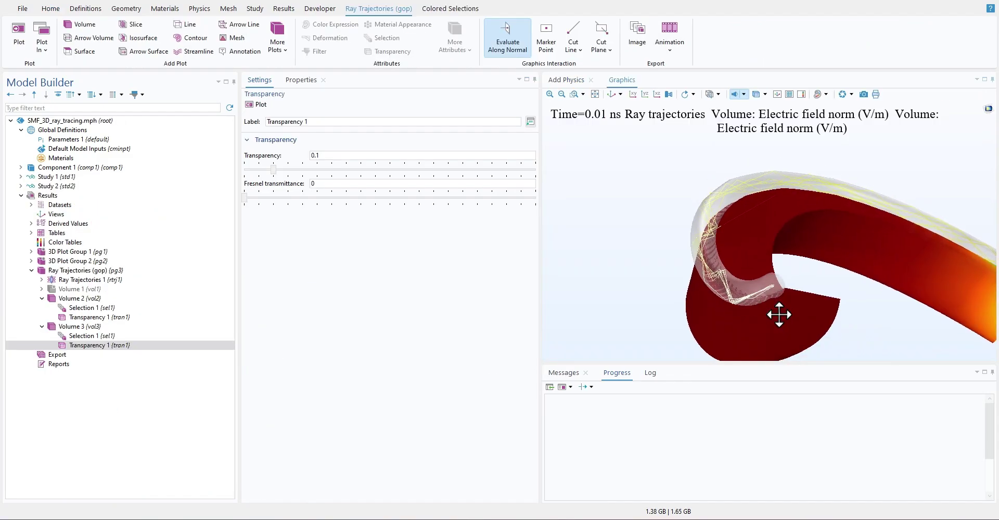
scroll(751, 295, "up", 5)
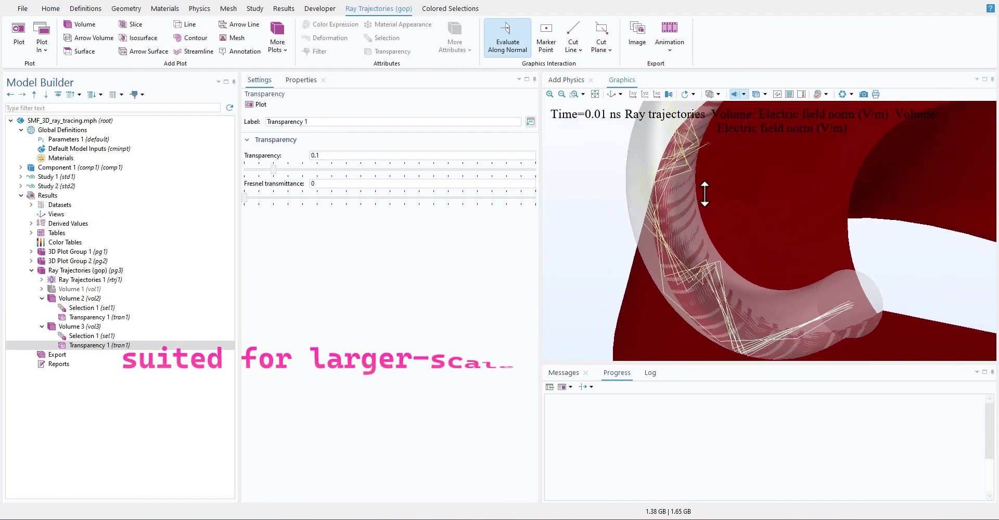
mouse_move(711, 193)
left_mouse_down()
mouse_move(769, 175)
mouse_move(648, 264)
mouse_move(705, 255)
mouse_move(763, 296)
mouse_move(749, 275)
mouse_move(692, 248)
mouse_move(705, 252)
left_mouse_up()
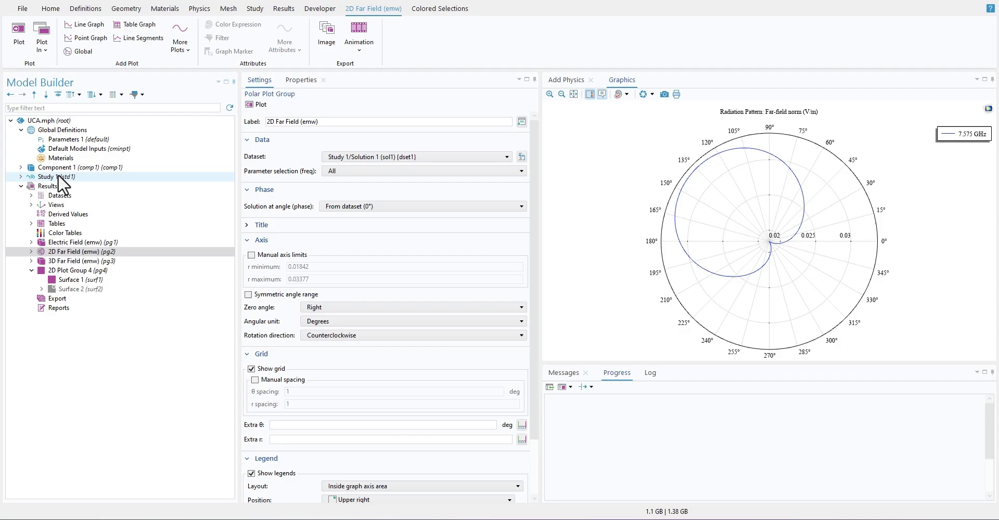
- Show Component 1's settings and turn the disc geometry to face the viewer
left_click(22, 169)
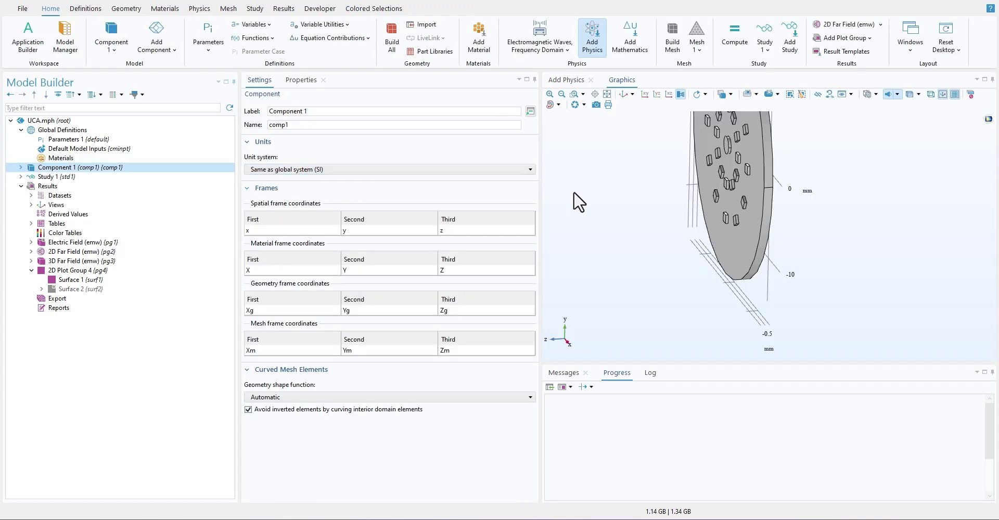
left_click_drag(749, 167, 770, 211)
scroll(760, 211, "up", 5)
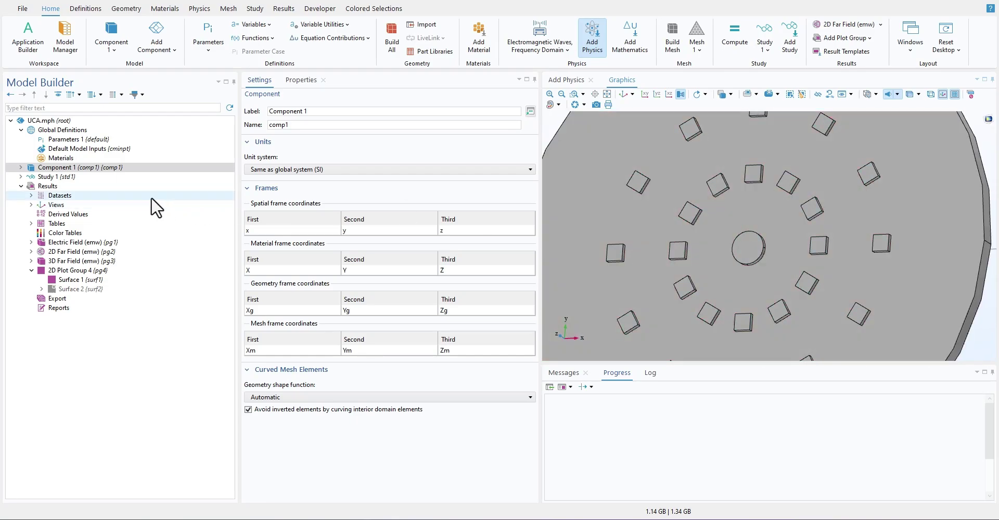
left_click(20, 165)
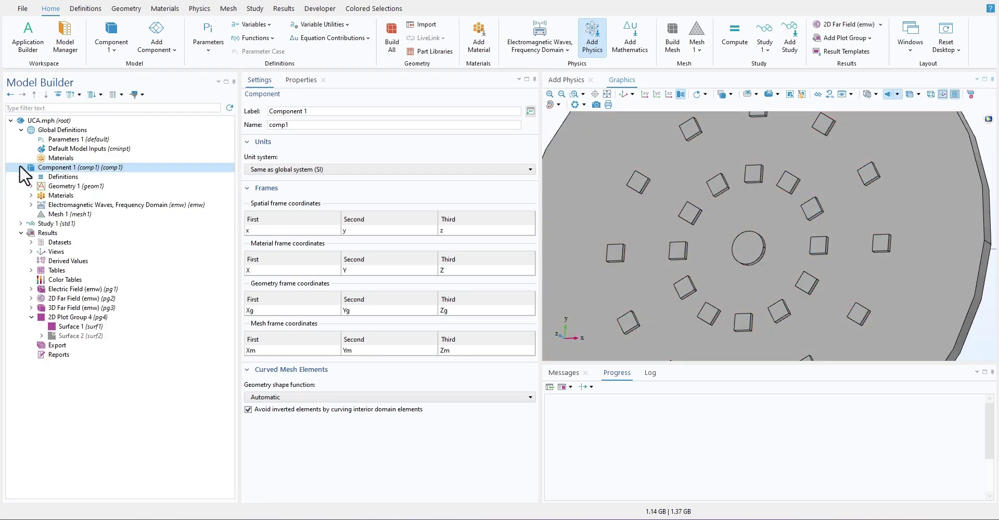
left_click(20, 165)
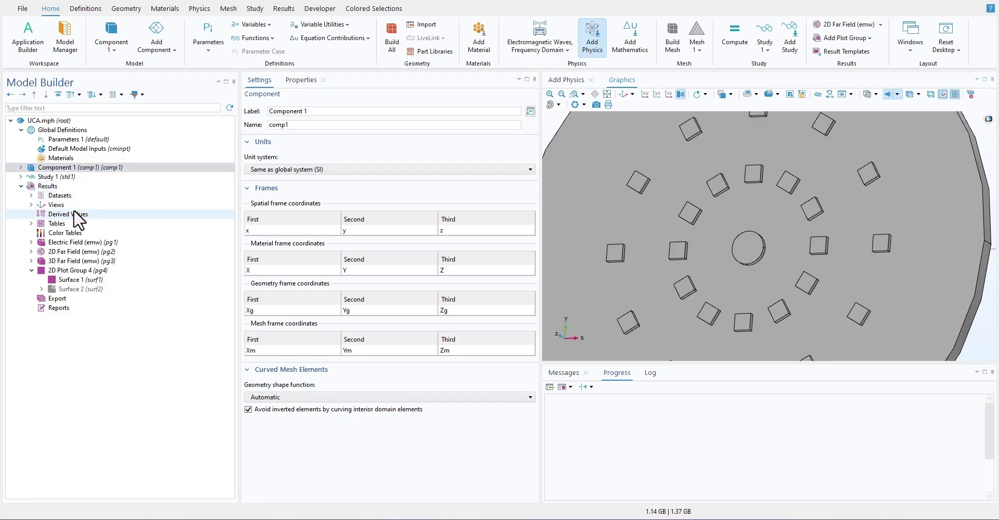
- View the Electric Field, 2D Far Field and 3D Far Field plots, rotating the 3D ones
left_click(80, 244)
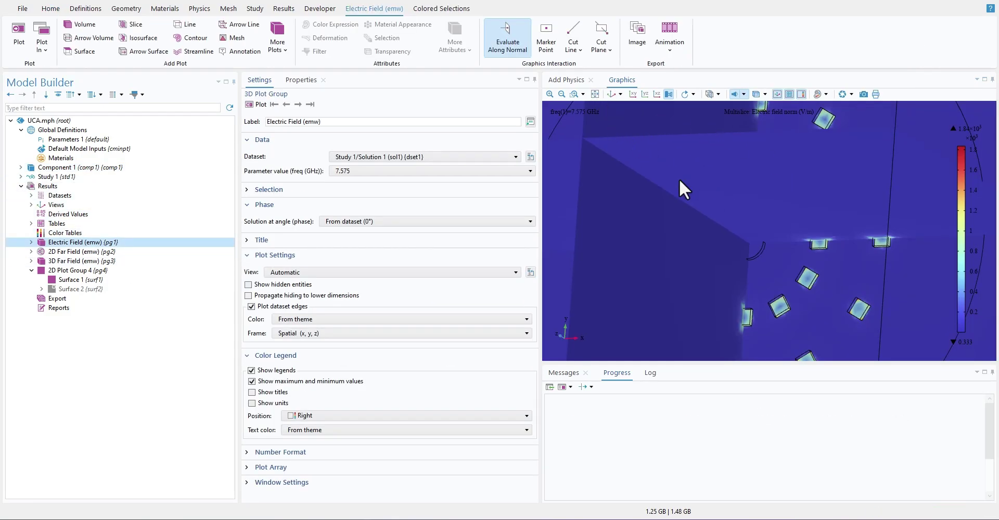
left_click_drag(693, 191, 721, 208)
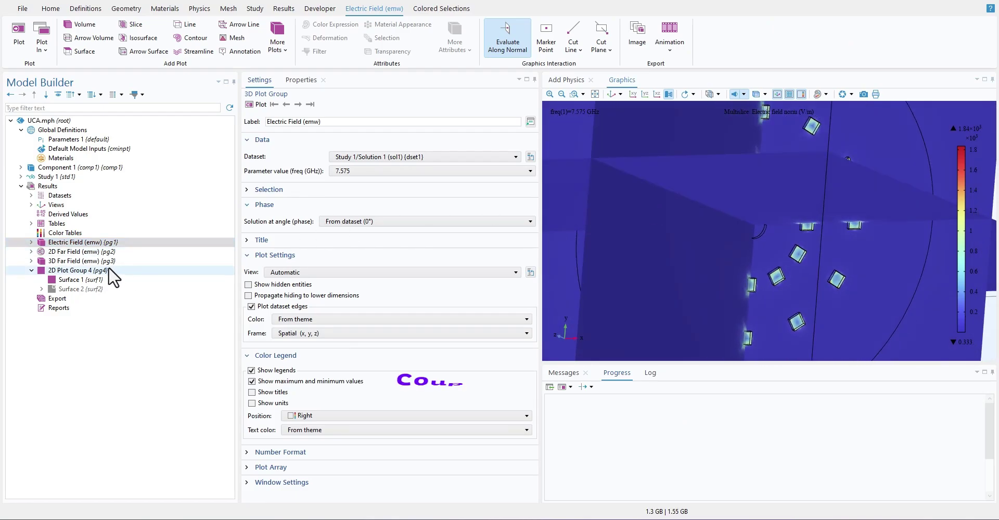
left_click(83, 252)
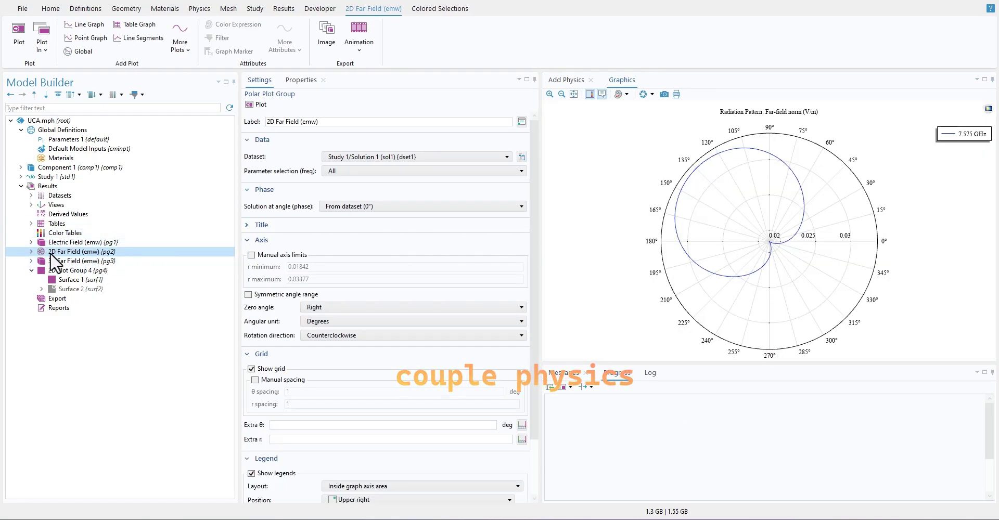
left_click(54, 260)
left_click_drag(802, 254, 677, 276)
- Show the 2D Plot Group 4 phase plot with frequency and dataset unchanged, and its Surface 1 settings
left_click(74, 271)
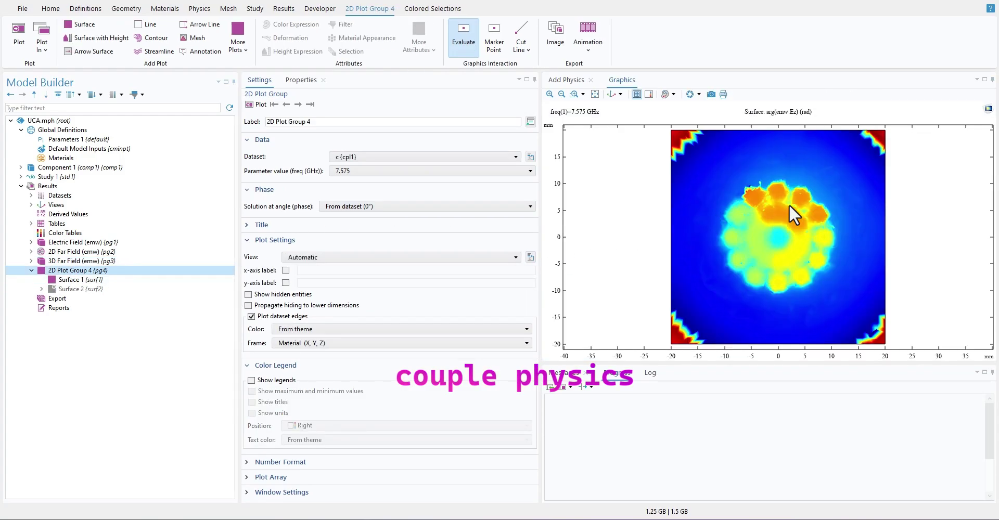
left_click(340, 170)
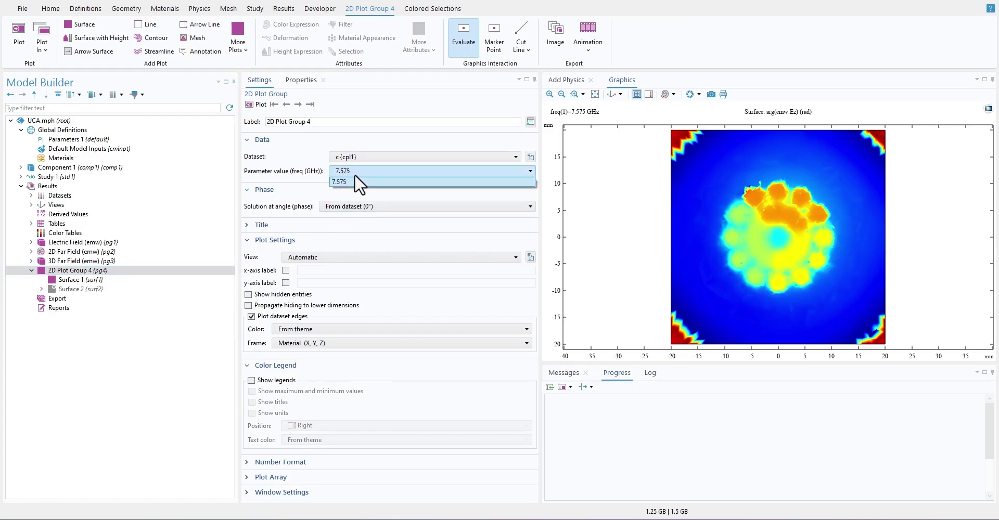
left_click(356, 172)
left_click(360, 156)
left_click(360, 167)
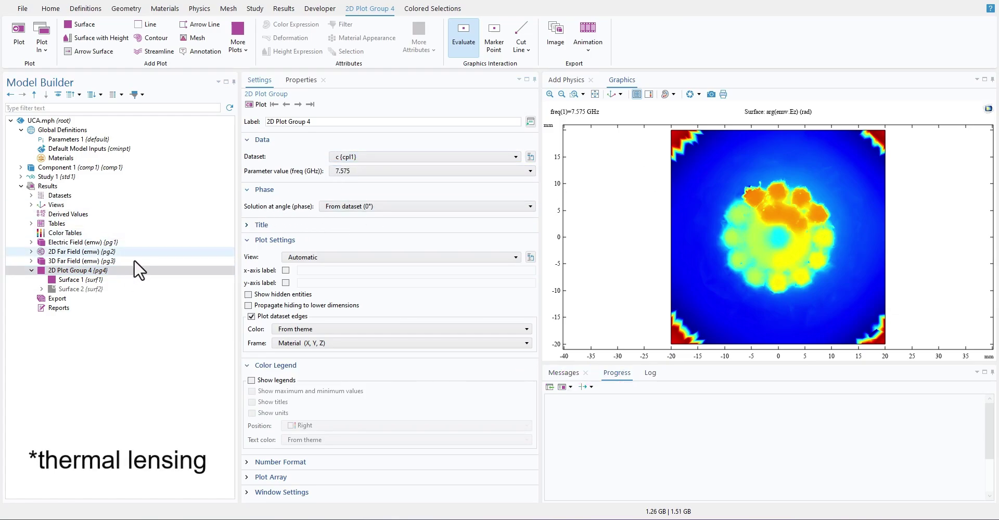
left_click(86, 280)
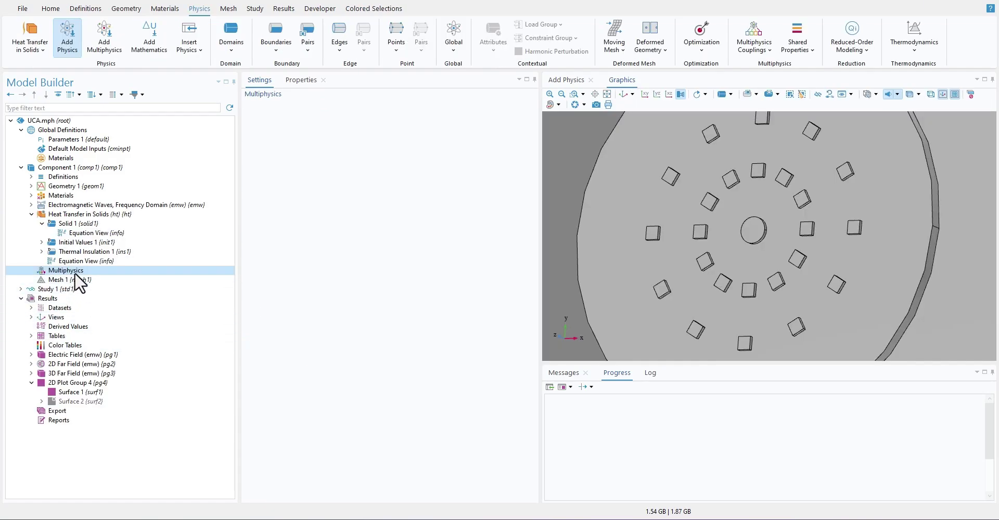
- Add an Electromagnetic Heating coupling with Electromagnetic Waves as the coupled interface
right_click(74, 272)
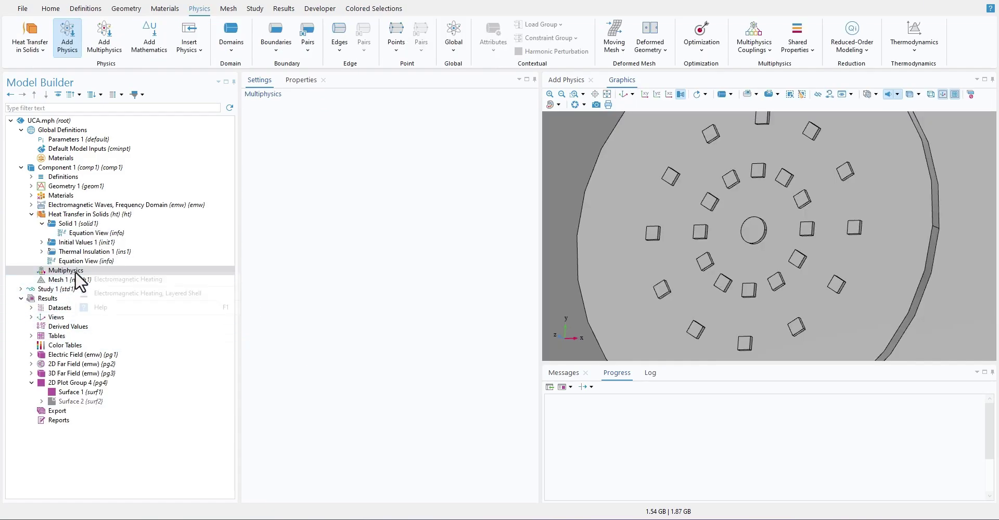
left_click(130, 280)
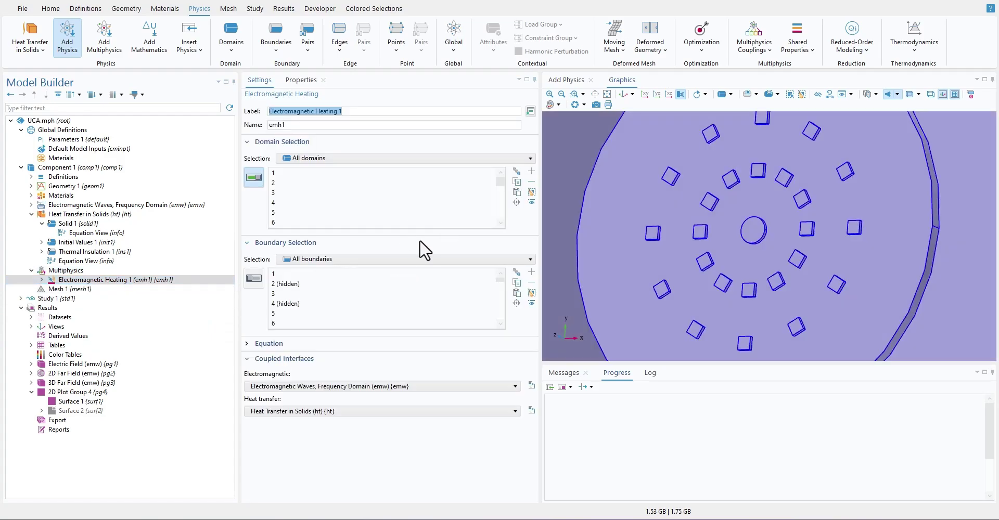
left_click(302, 386)
left_click(363, 394)
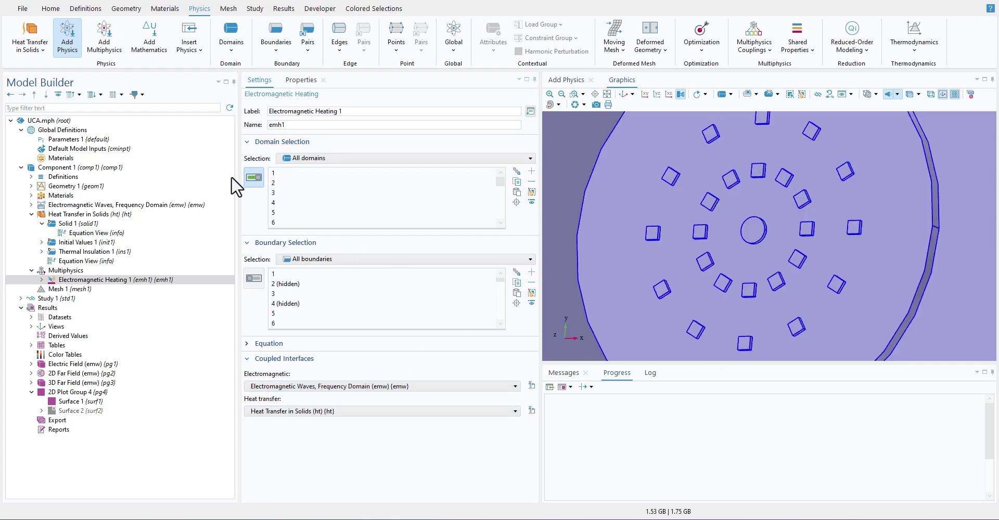
- Review the Electromagnetic Waves and Heat Transfer in Solids settings and rotate the 3D field plot
left_click(32, 214)
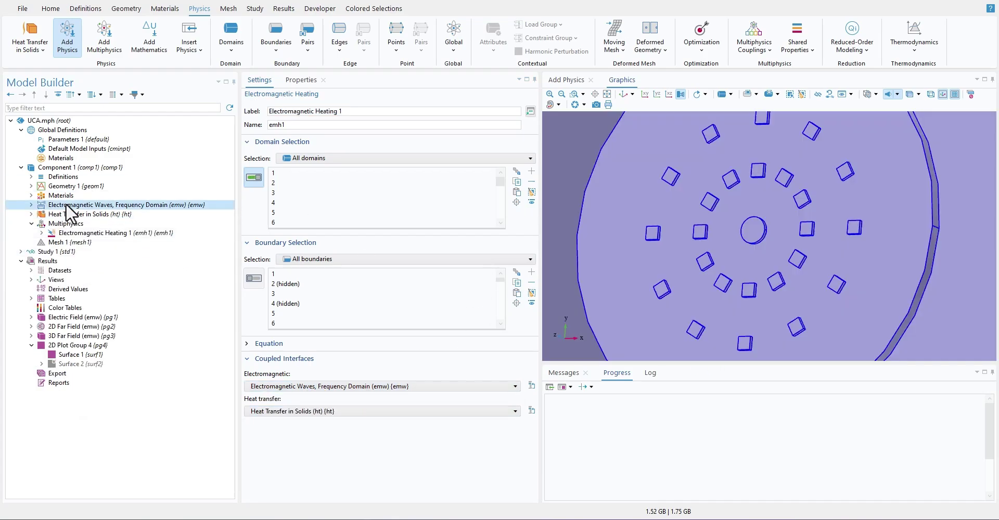
left_click(66, 204)
left_click(80, 214)
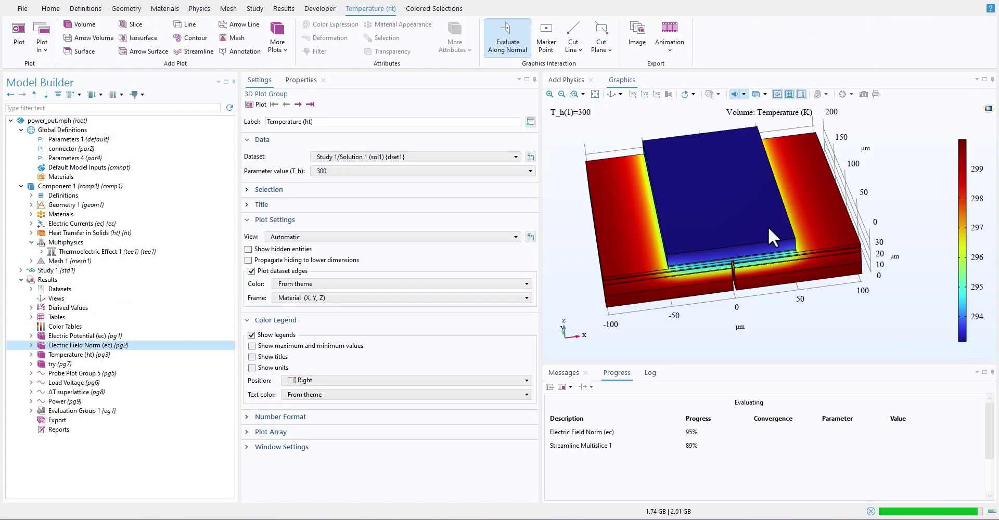
key("Up")
left_click_drag(746, 252, 598, 255)
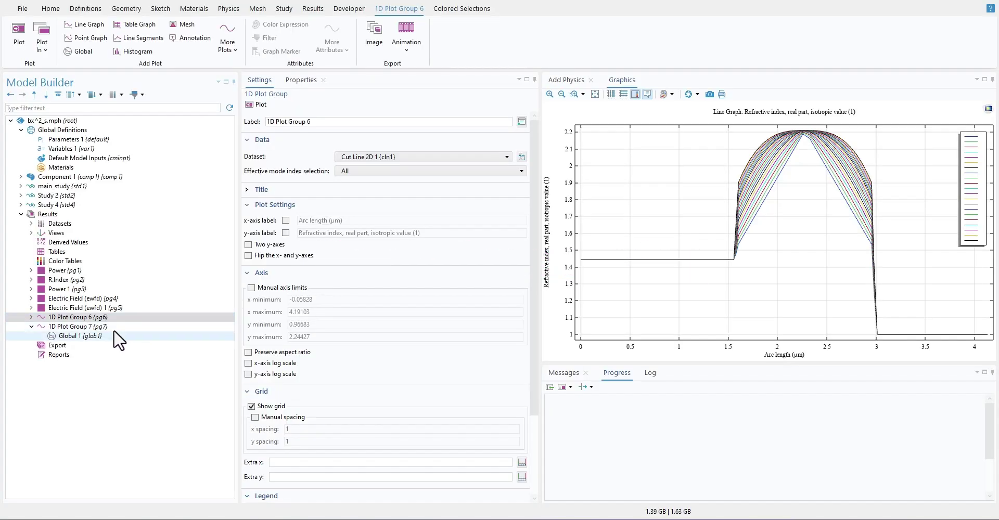
- Show 1D Plot Group 7's effective mode index curves and read values along them
left_click(71, 327)
mouse_move(714, 194)
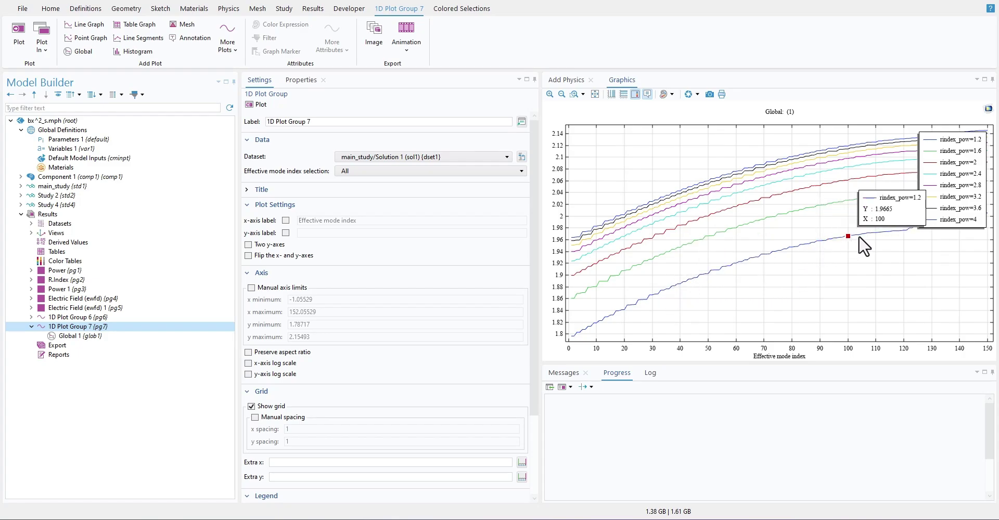
mouse_move(758, 255)
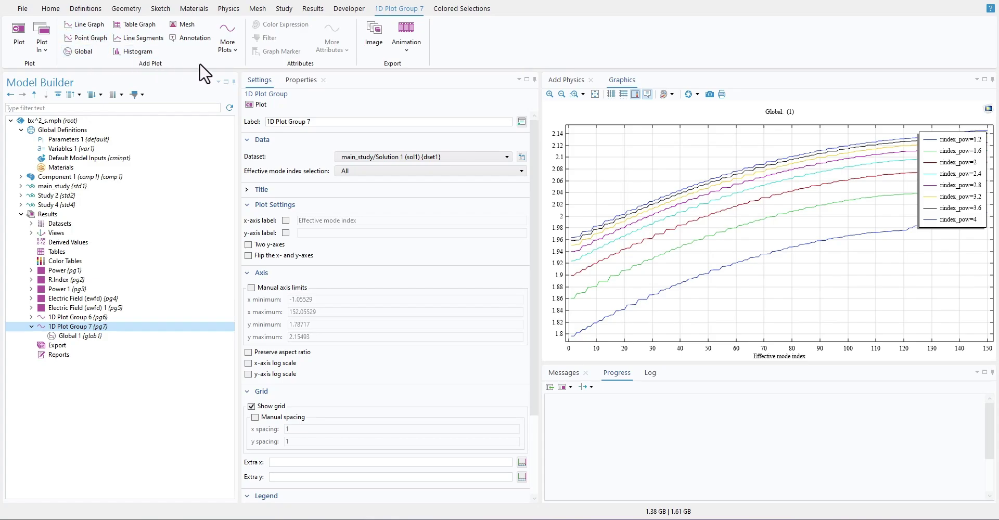
- Browse the More Plots list, then the Results tab's More Datasets and Evaluate options without adding any
left_click(235, 56)
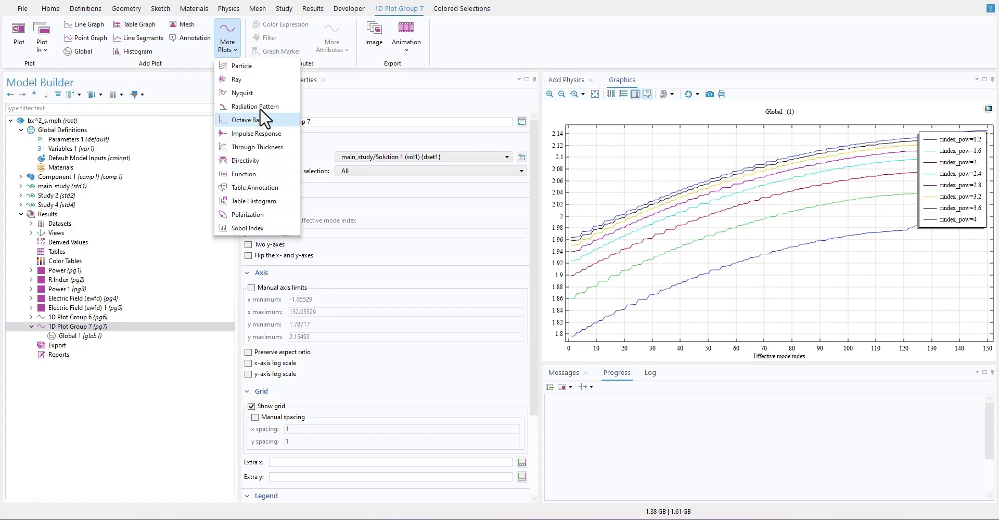
left_click(476, 33)
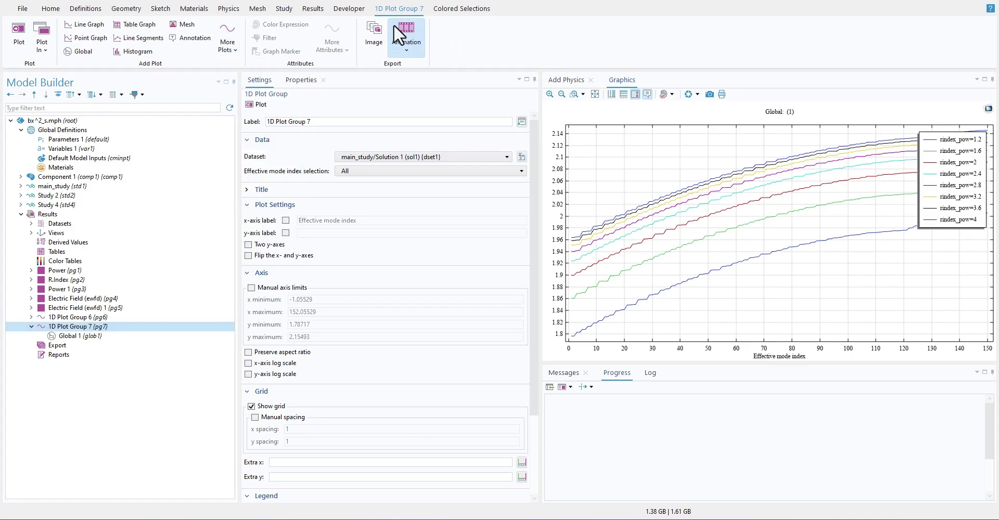
left_click(320, 9)
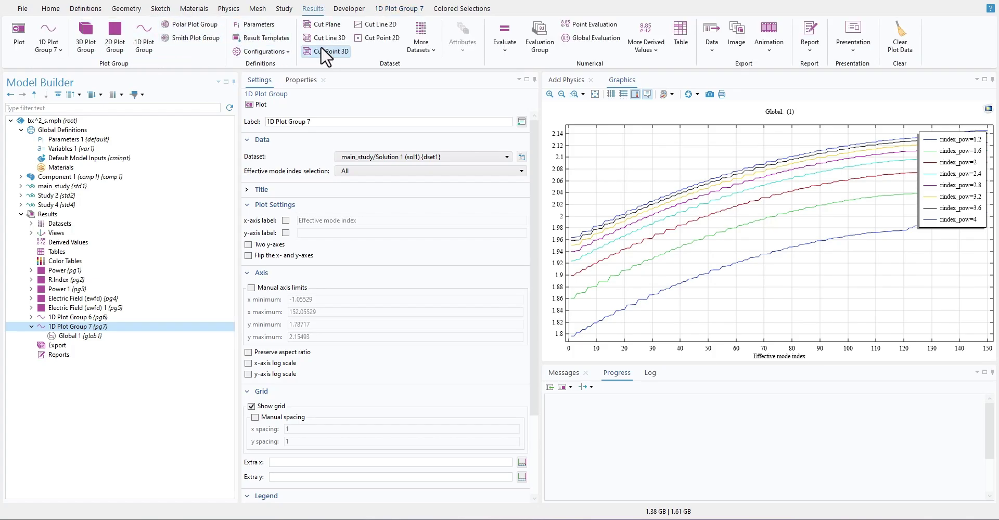
left_click(428, 48)
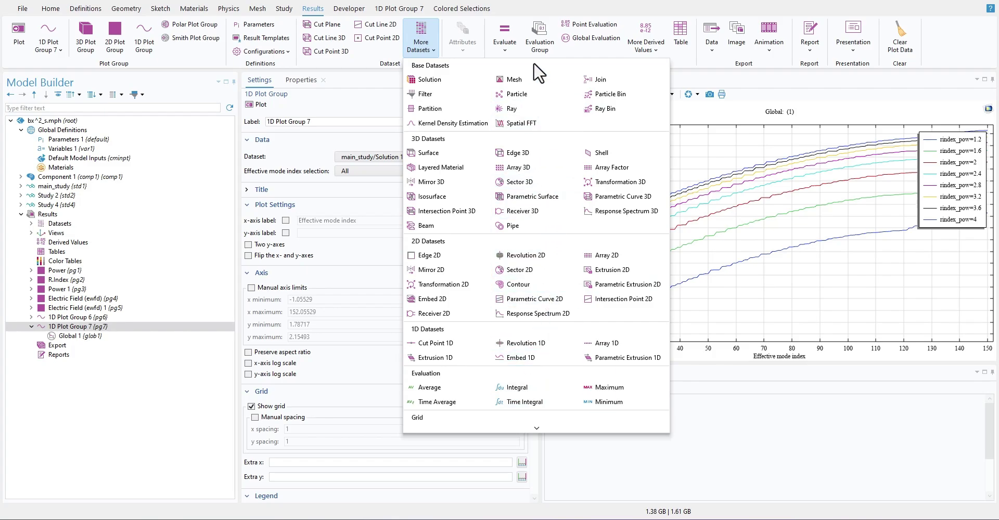
left_click(506, 45)
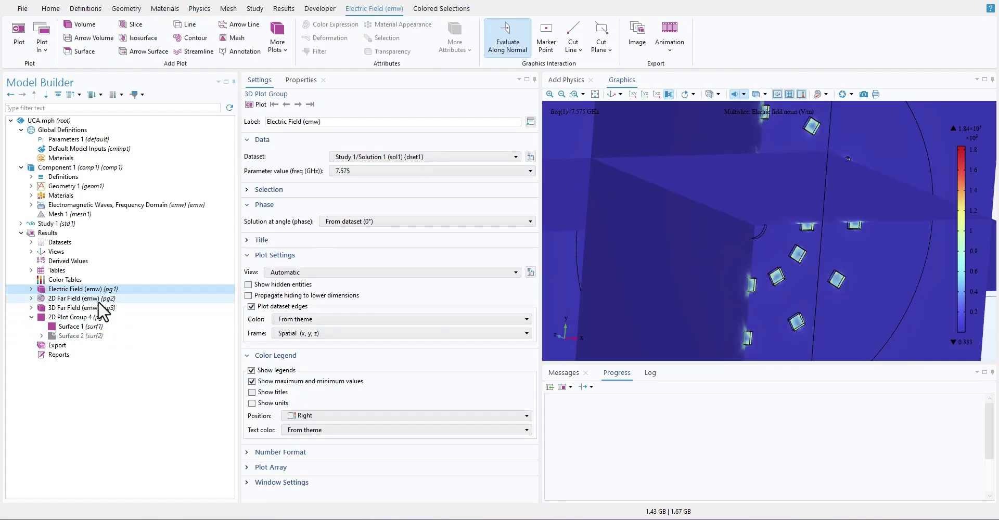
- Open 2D Far Field's Radiation Pattern 1 and zoom the polar plot out and back in
left_click(99, 299)
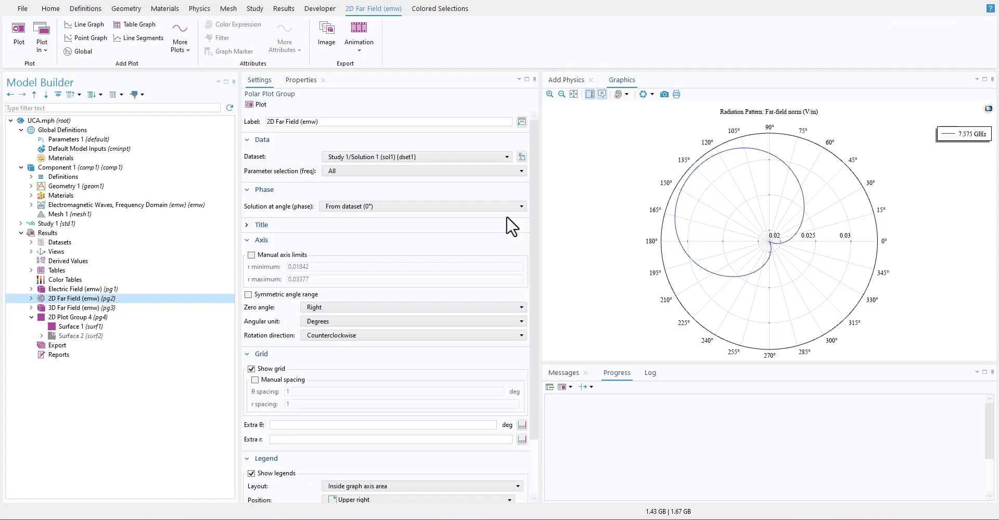
left_click(32, 299)
left_click(68, 308)
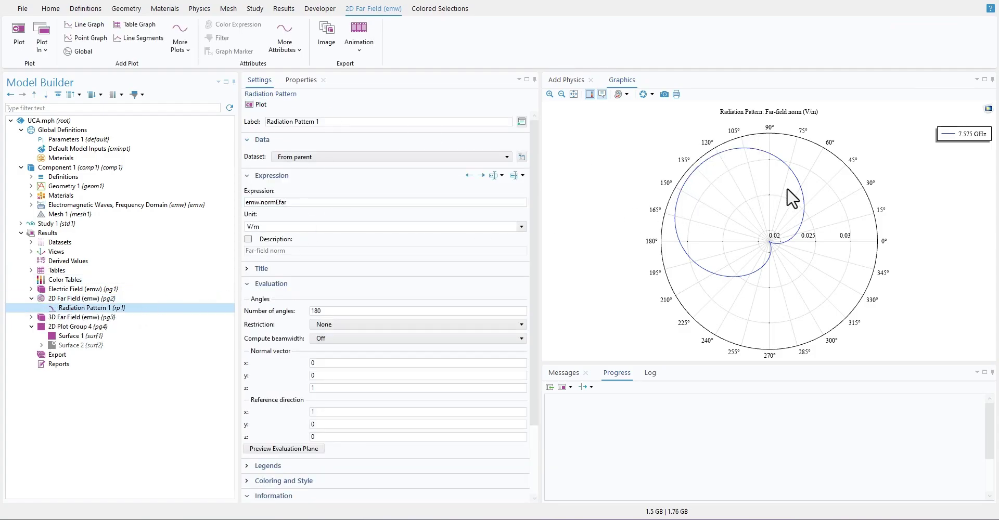
middle_click_drag(771, 228, 775, 107)
middle_click_drag(776, 250, 829, 341)
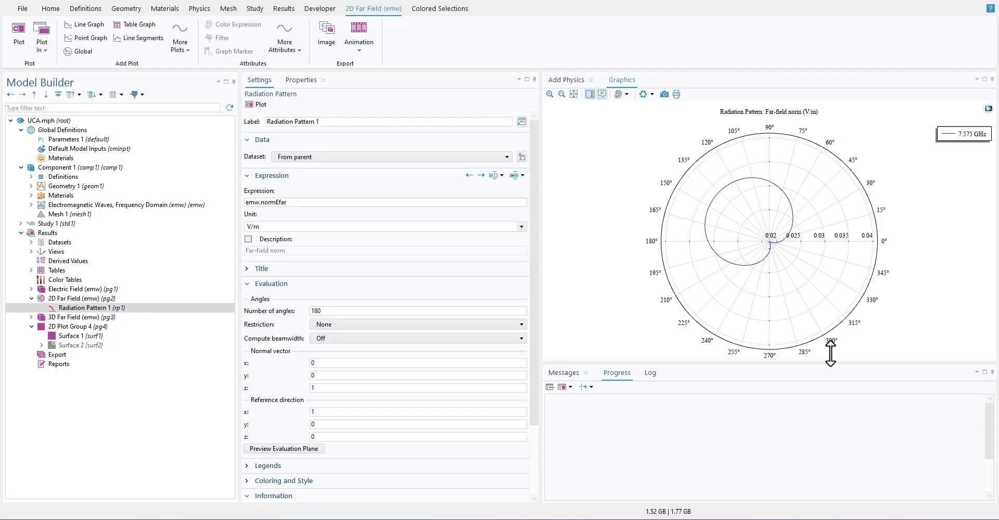
right_click(830, 276)
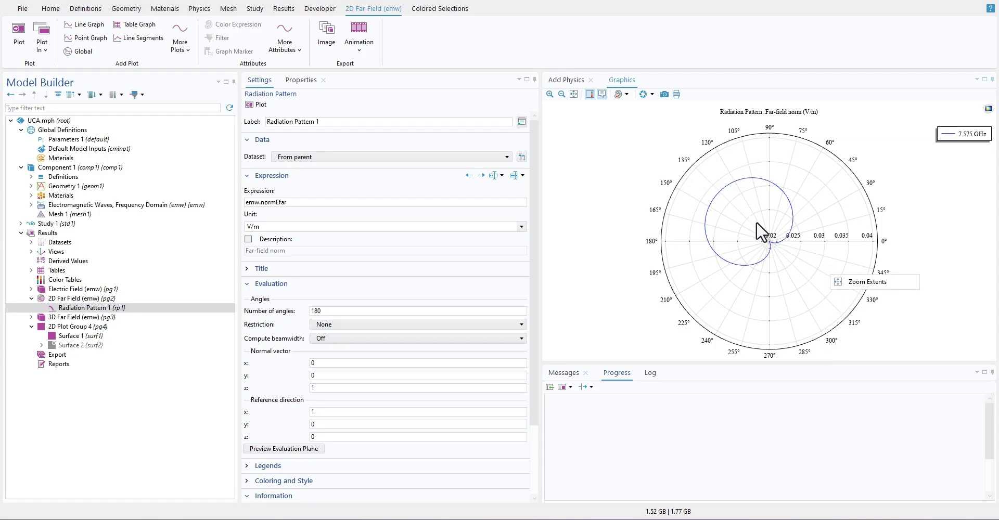
middle_click_drag(757, 221, 698, 200)
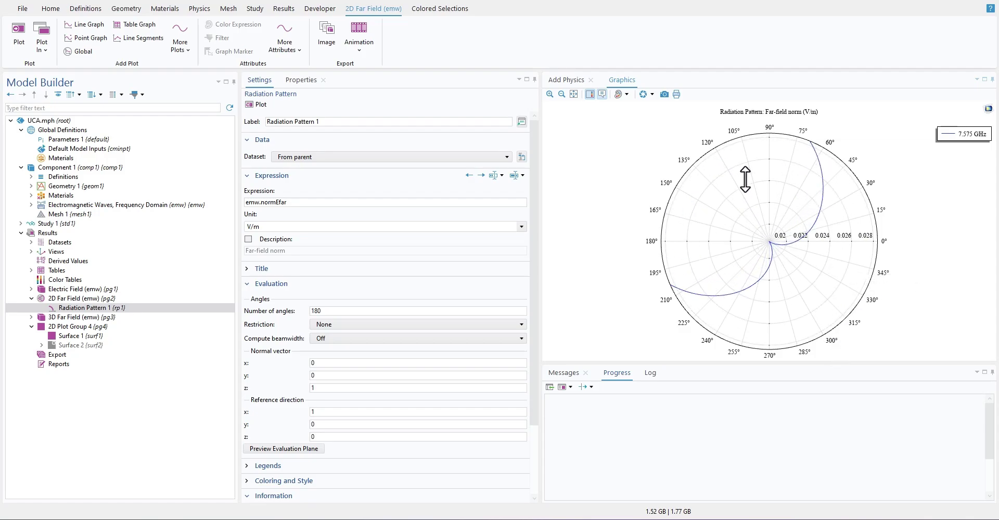
- Set the 2D Far Field parameter selection (freq) to All instead of From list
left_click(127, 299)
left_click(360, 170)
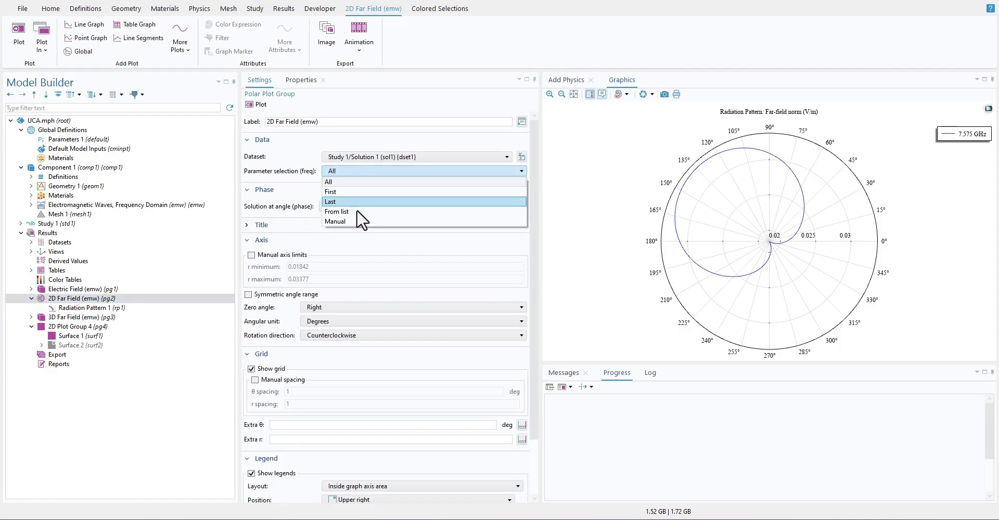
left_click(357, 212)
left_click(376, 171)
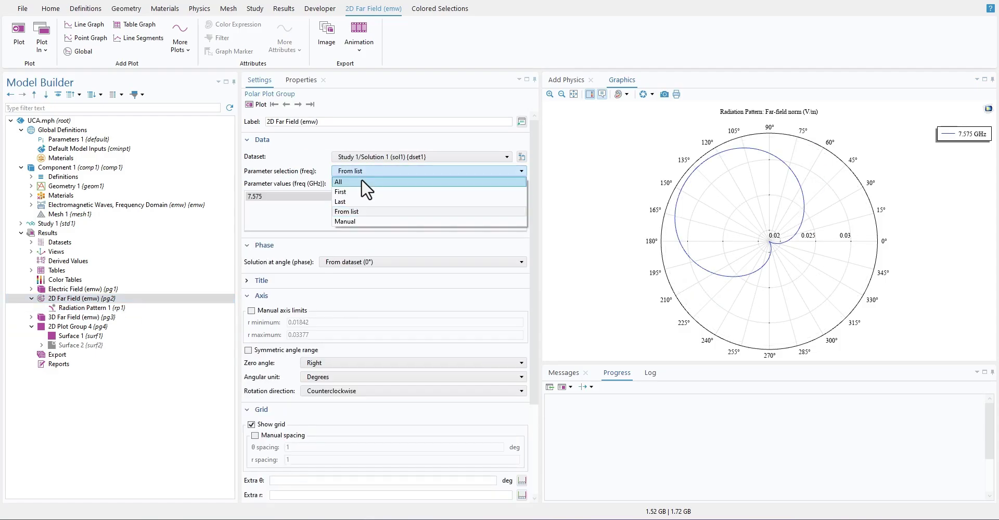
left_click(361, 182)
- Inspect the 3D Far Field radiation pattern and directivity, making it opaque and rotating it
left_click(107, 317)
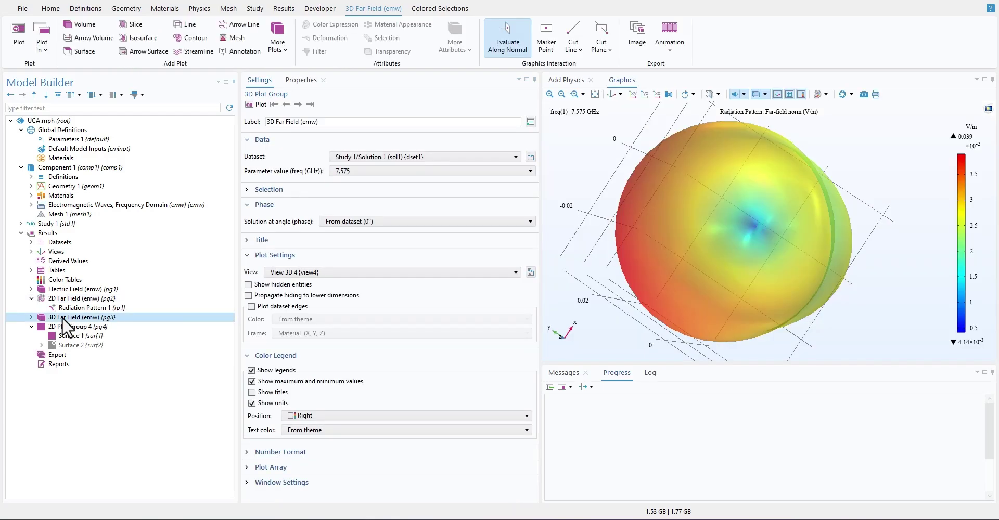
left_click(31, 317)
left_click(77, 327)
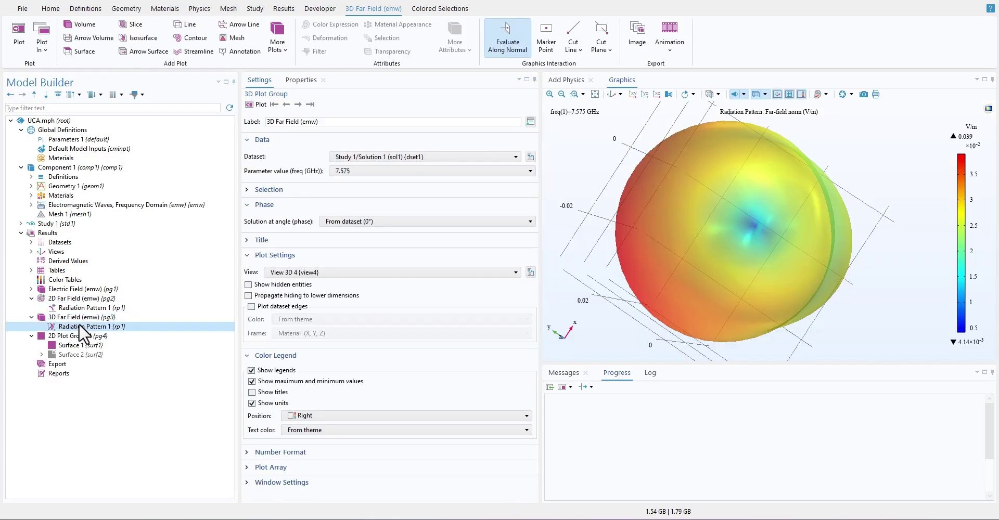
left_click(94, 317)
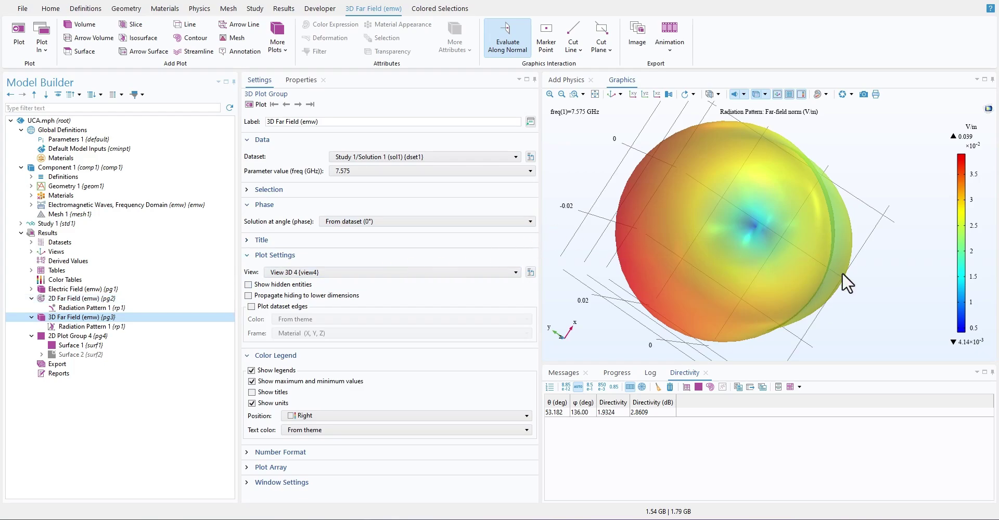
left_click_drag(842, 272, 755, 134)
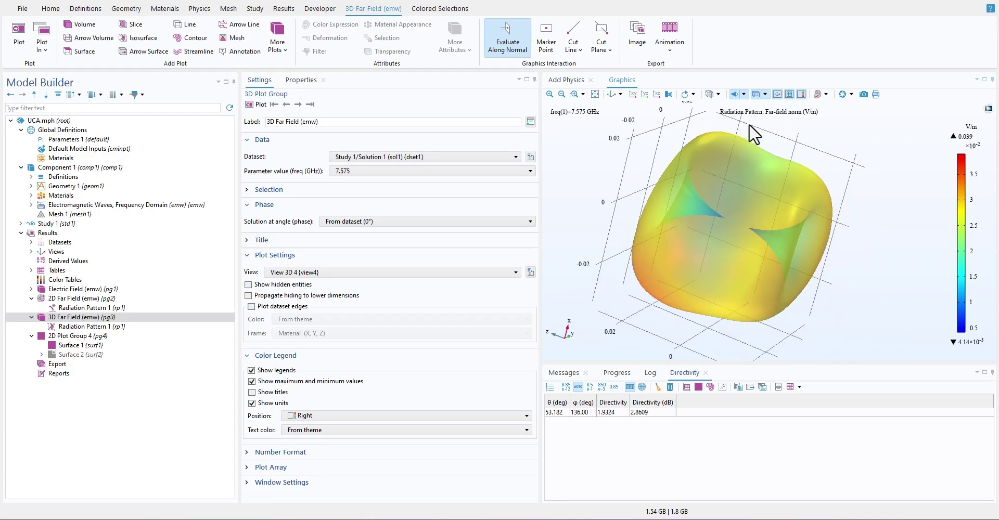
left_click(758, 95)
left_click_drag(810, 218, 769, 317)
left_click_drag(770, 250, 767, 270)
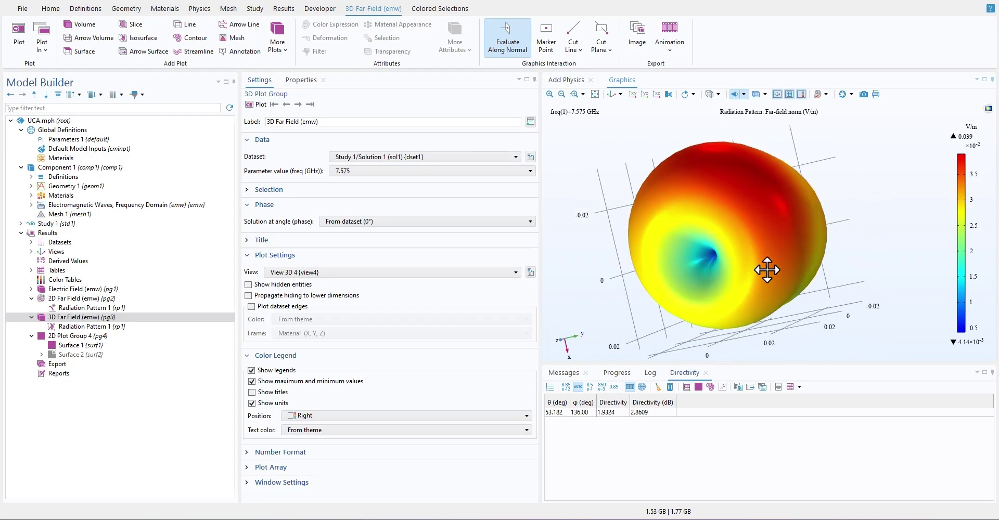
left_click_drag(692, 328, 771, 310)
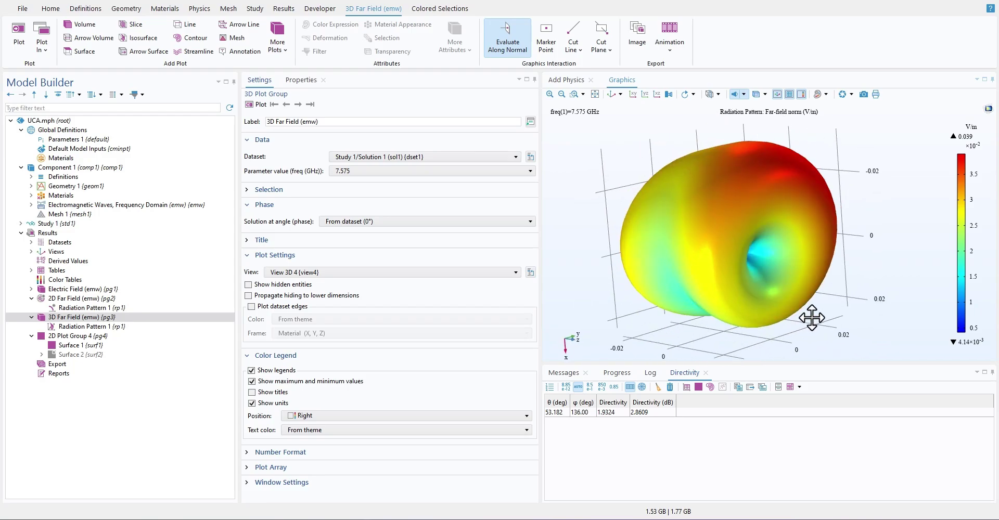
- Show the 2D Plot Group 4 arg(emw.Ez) phase surface plot and zoom in on it
left_click(101, 326)
left_click(100, 336)
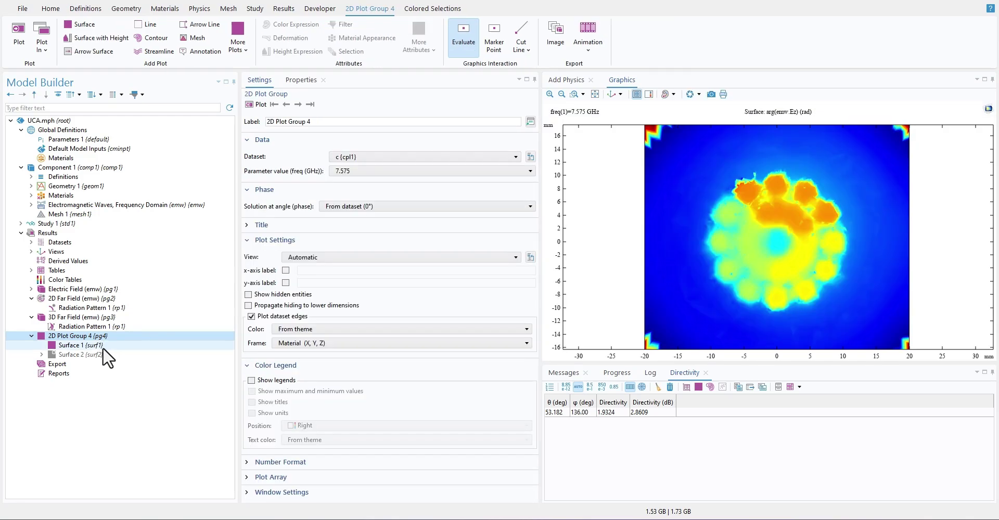
left_click(102, 345)
middle_click_drag(806, 213, 806, 218)
left_click(66, 339)
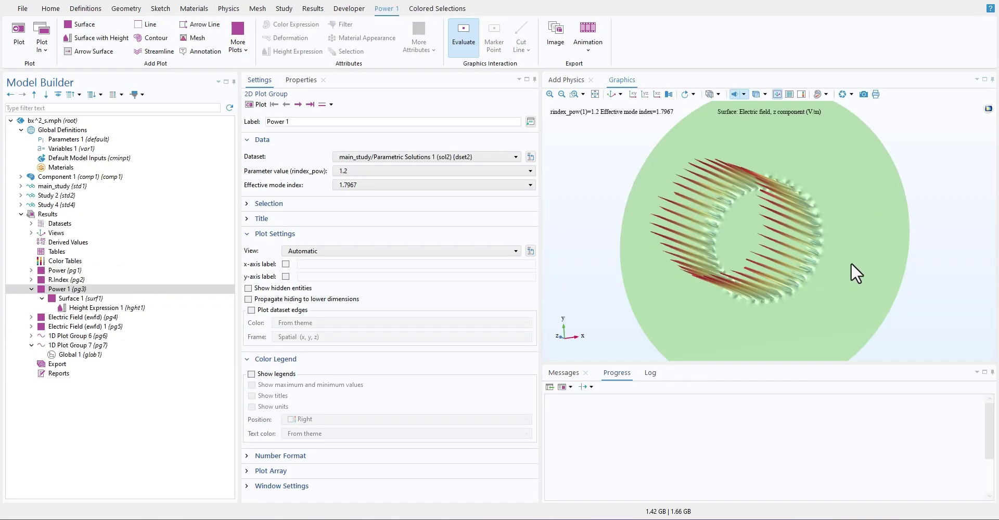
- Pan and rotate the bx^2 model's height plot to view the ring end-on
right_click_drag(851, 264, 901, 262)
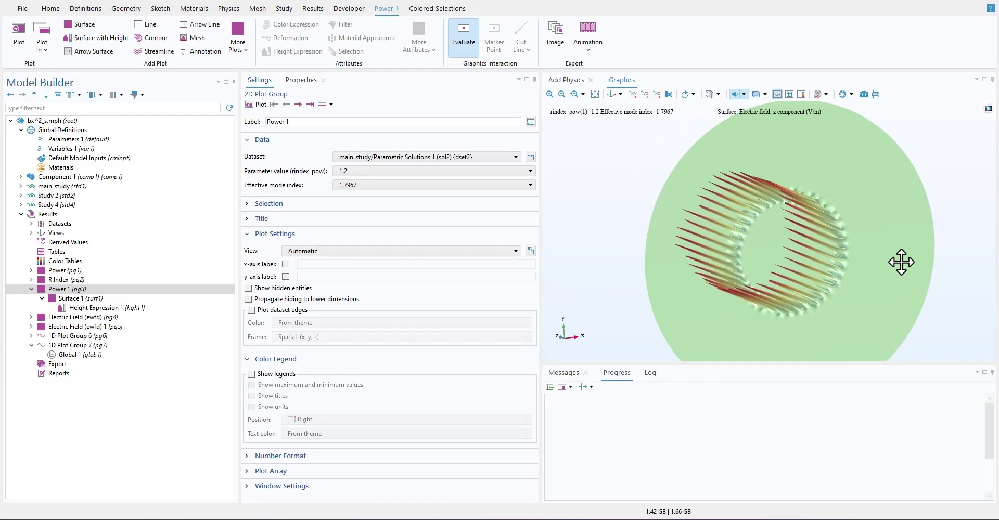
left_click_drag(825, 243, 738, 248)
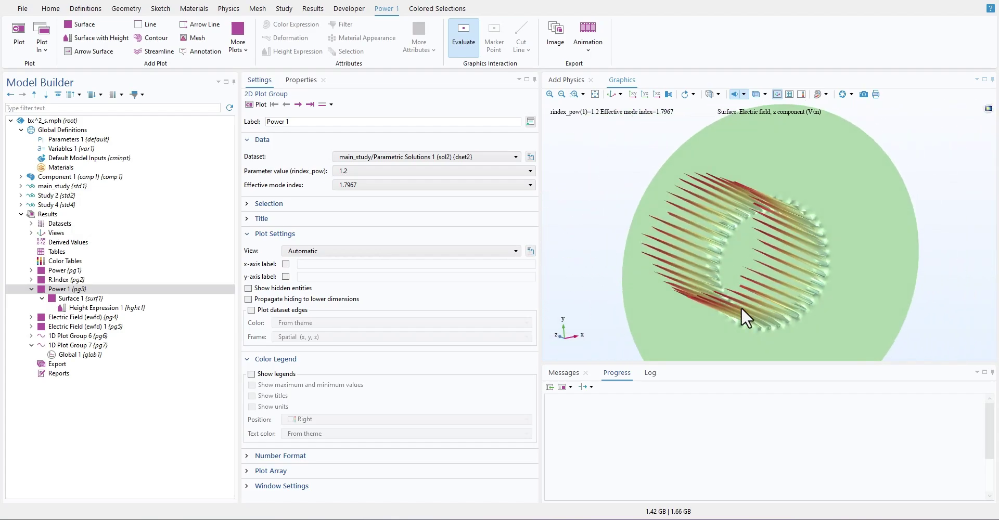
left_click_drag(741, 307, 647, 273)
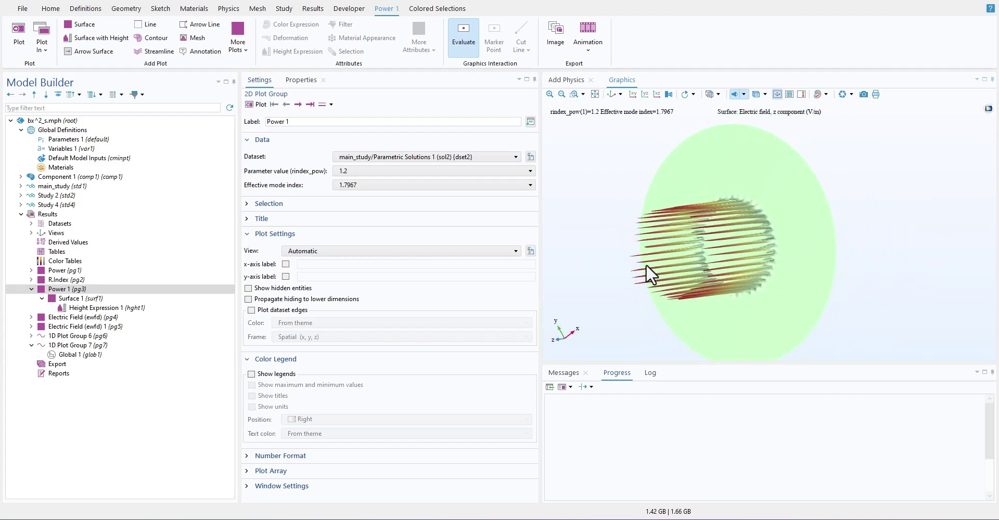
- Show 1D Plot Group 7 comparing the rindex_pow curves and read values on them
left_click(107, 348)
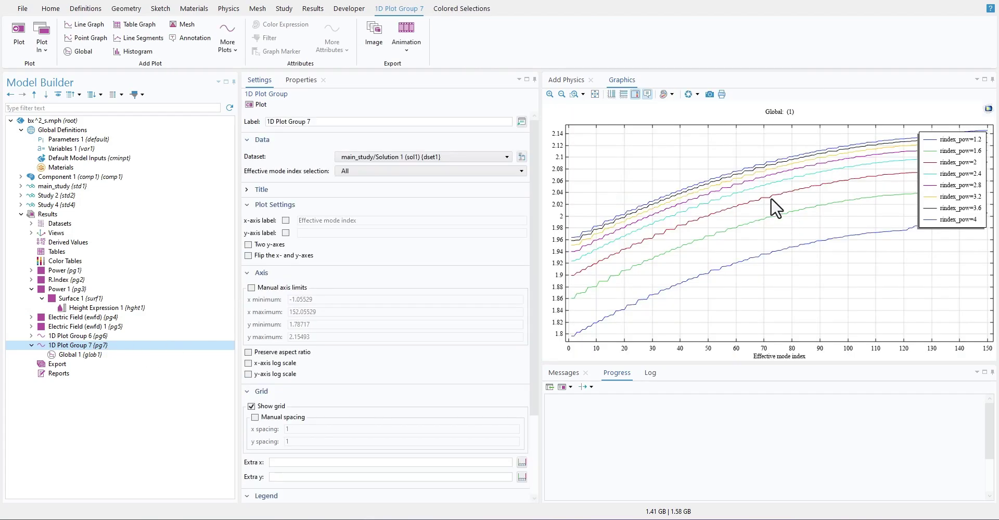
mouse_move(811, 186)
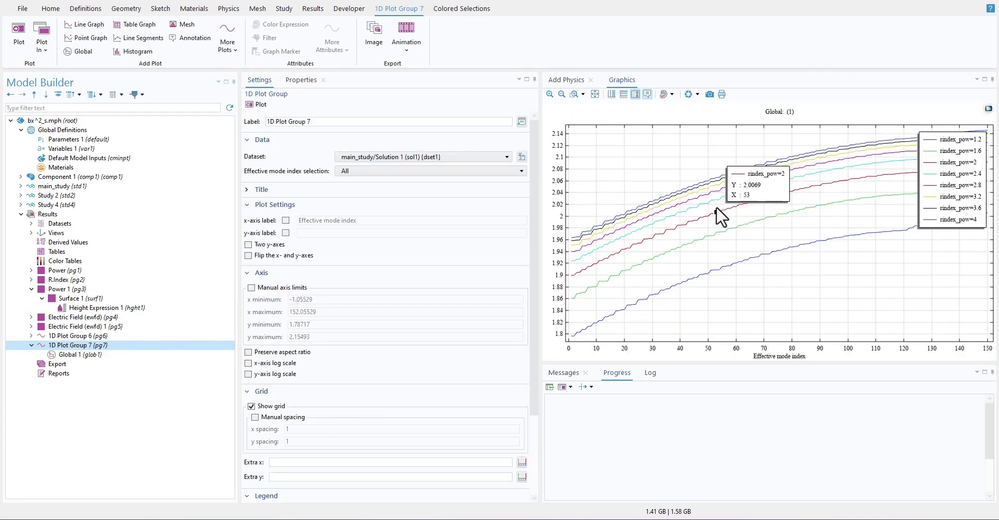
mouse_move(772, 189)
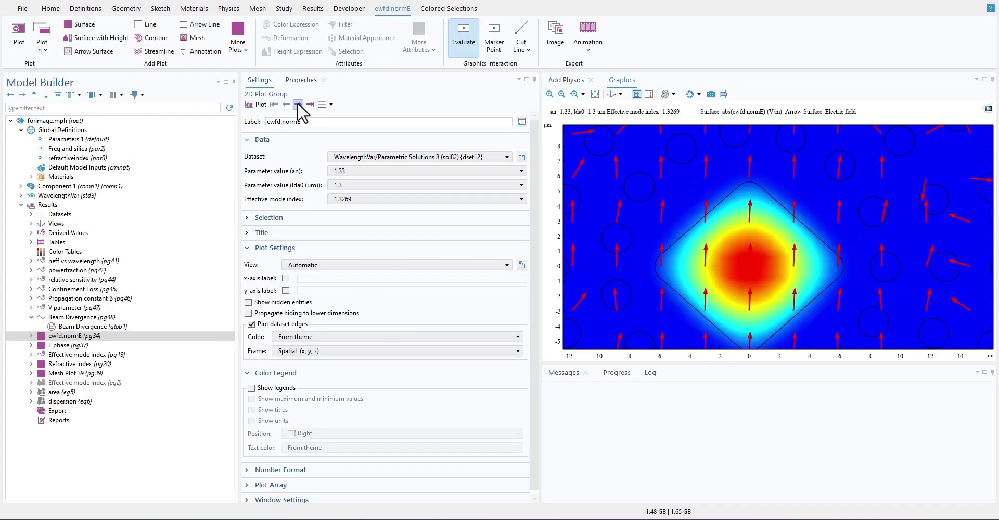
scroll(773, 234, "up", 3)
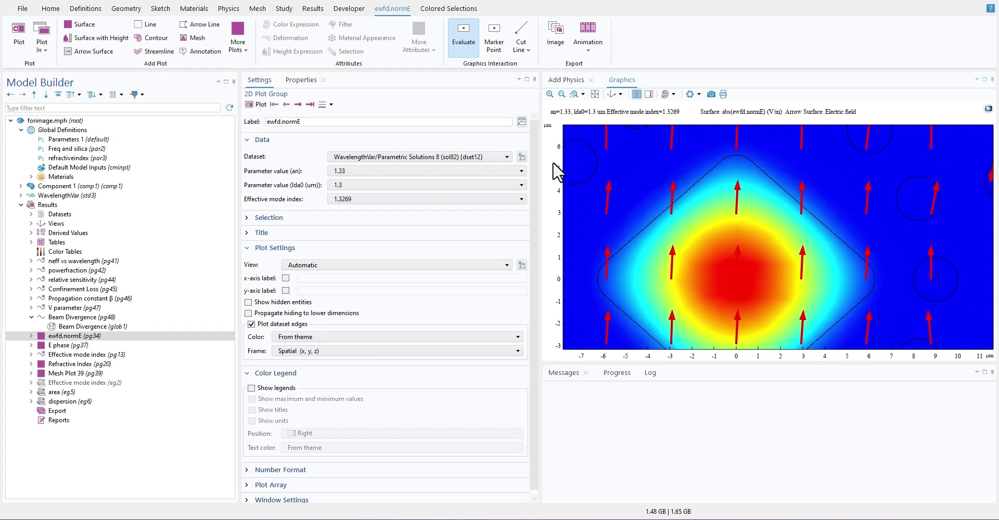
left_click(298, 104)
scroll(779, 246, "down", 3)
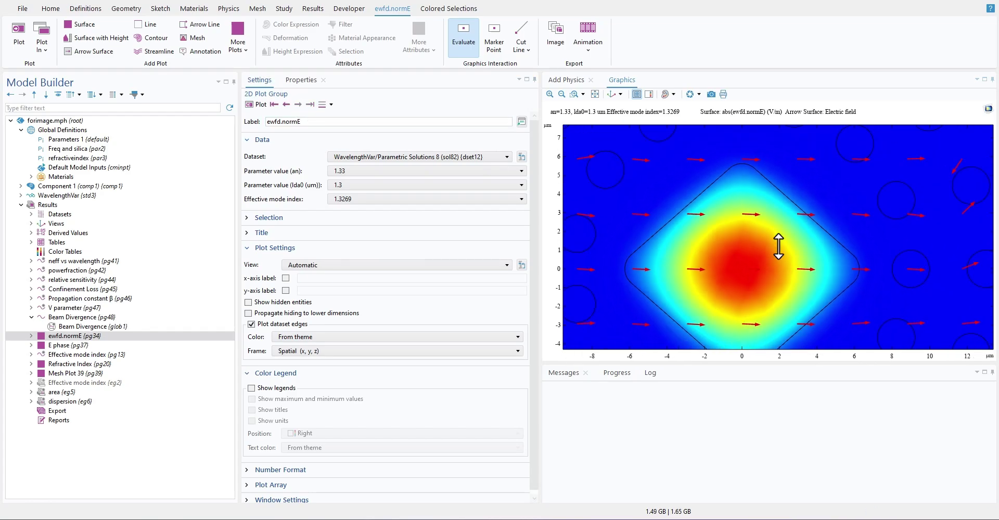
left_click(286, 104)
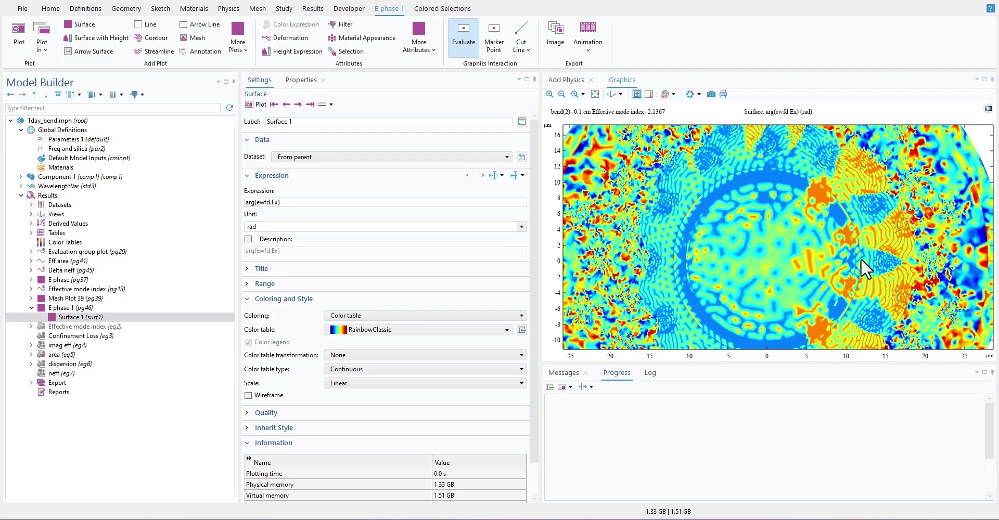
- Step the bent-waveguide Ex phase plot forward four solutions to effective mode index 2.1412
scroll(861, 258, "up", 3)
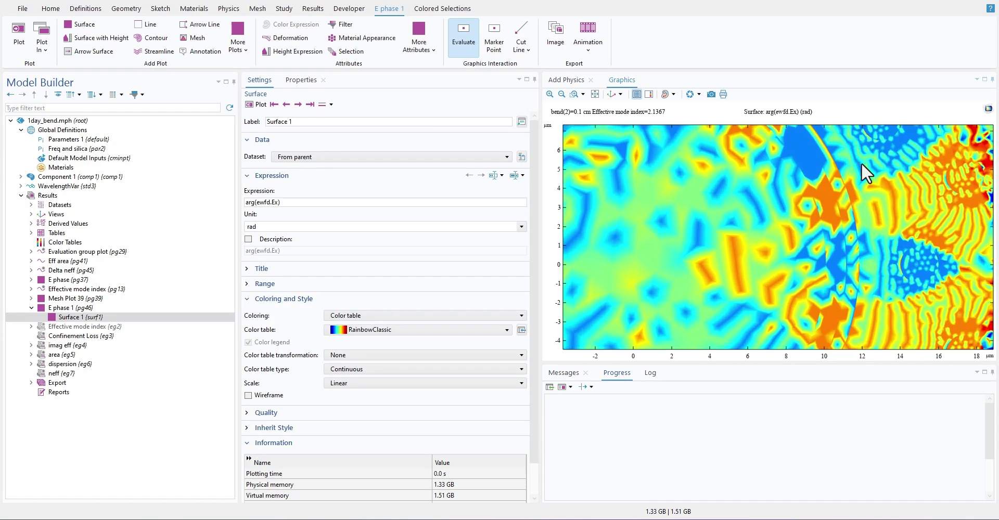
scroll(913, 247, "down", 4)
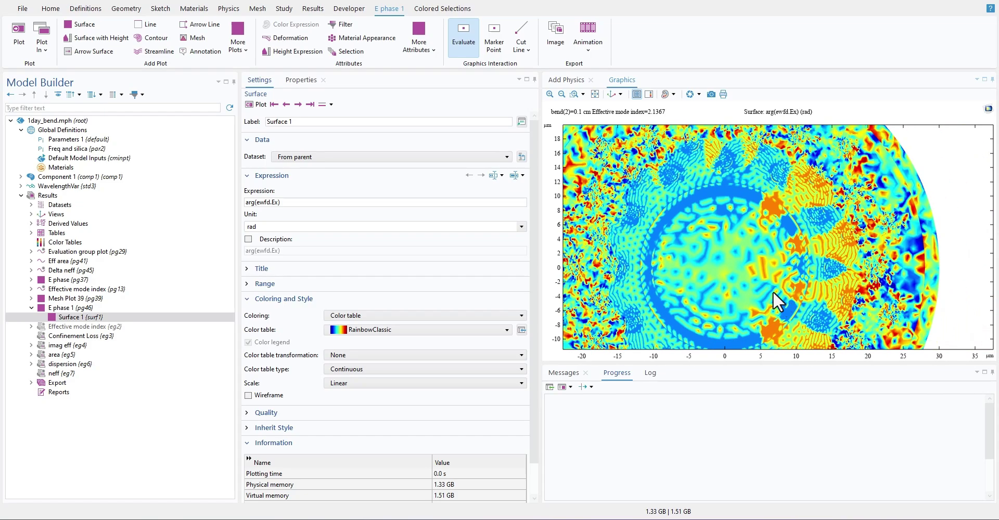
scroll(768, 264, "up", 3)
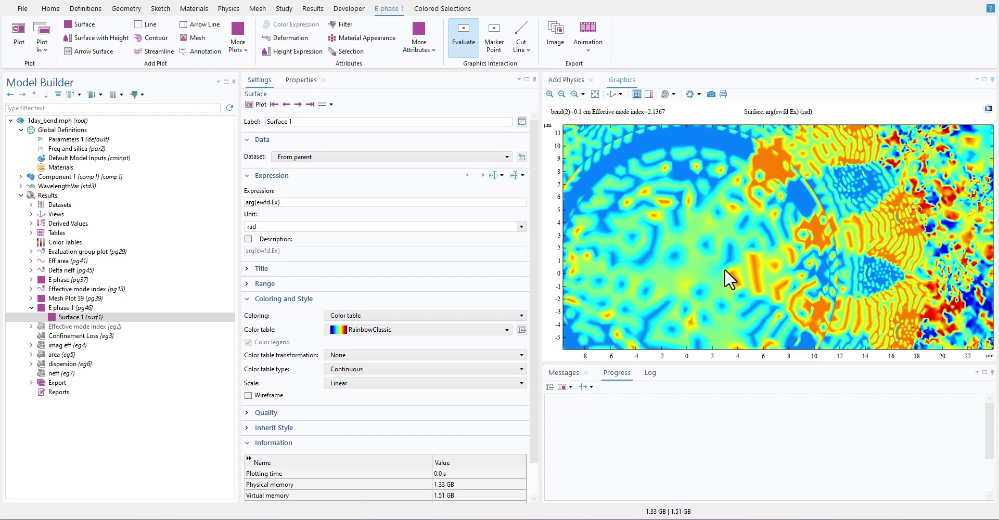
scroll(717, 245, "down", 1)
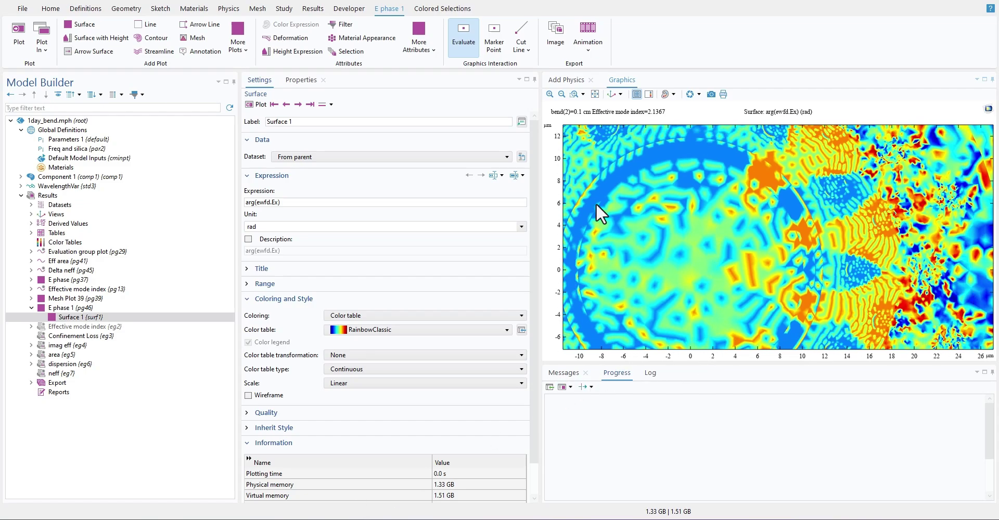
left_click(298, 104)
left_click(298, 105)
left_click(298, 105)
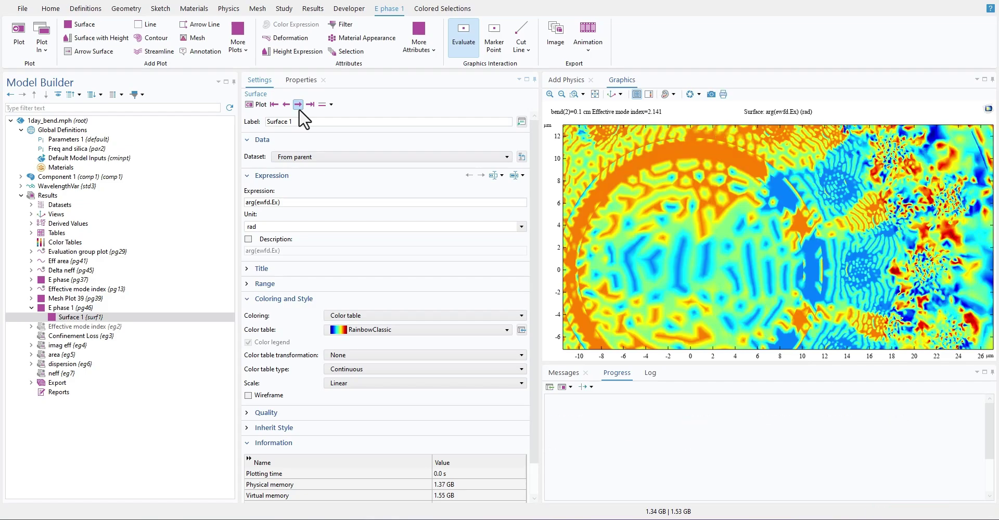
left_click(298, 105)
scroll(872, 239, "down", 2)
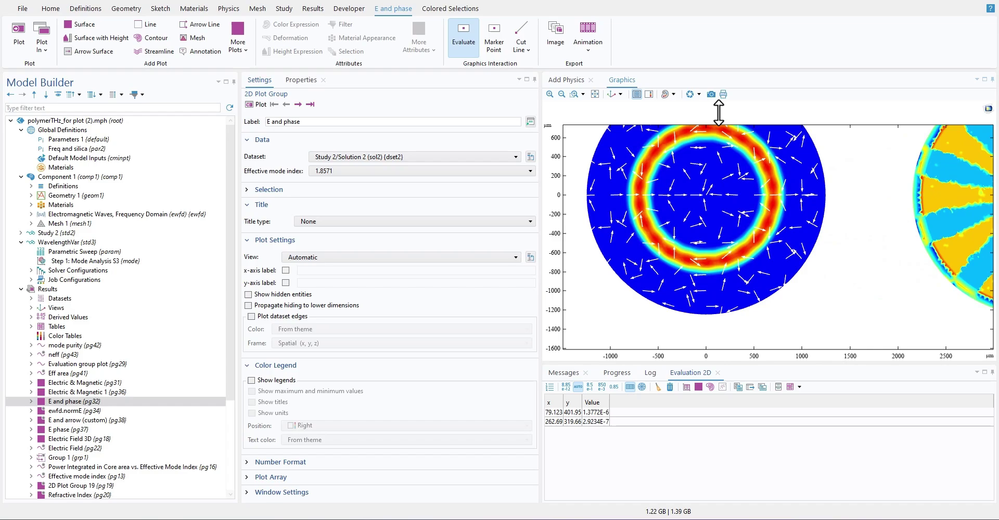
- Reframe the E and phase plot, then view the Electric & Magnetic 1 and Electric & Magnetic groups
left_click_drag(719, 99, 842, 239)
scroll(859, 301, "down", 4)
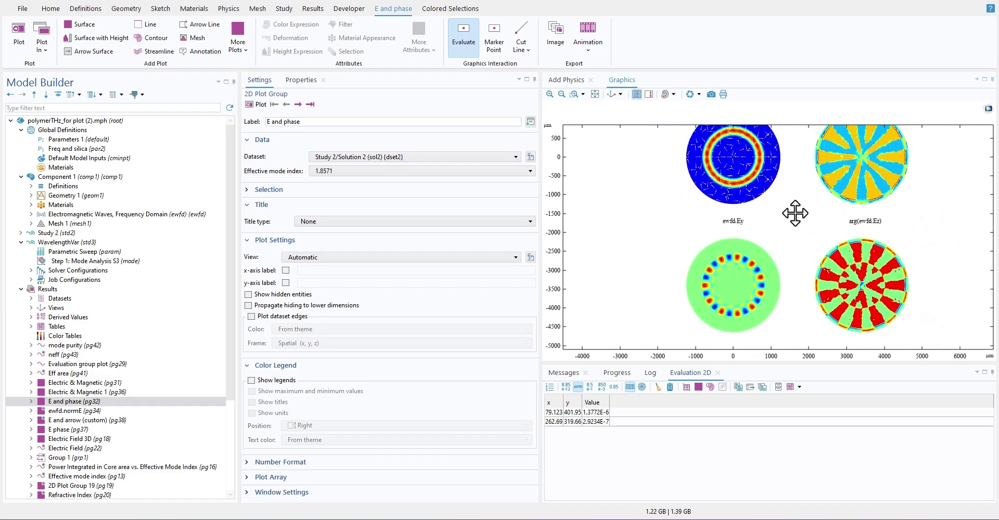
left_click_drag(793, 215, 779, 273)
left_click(97, 391)
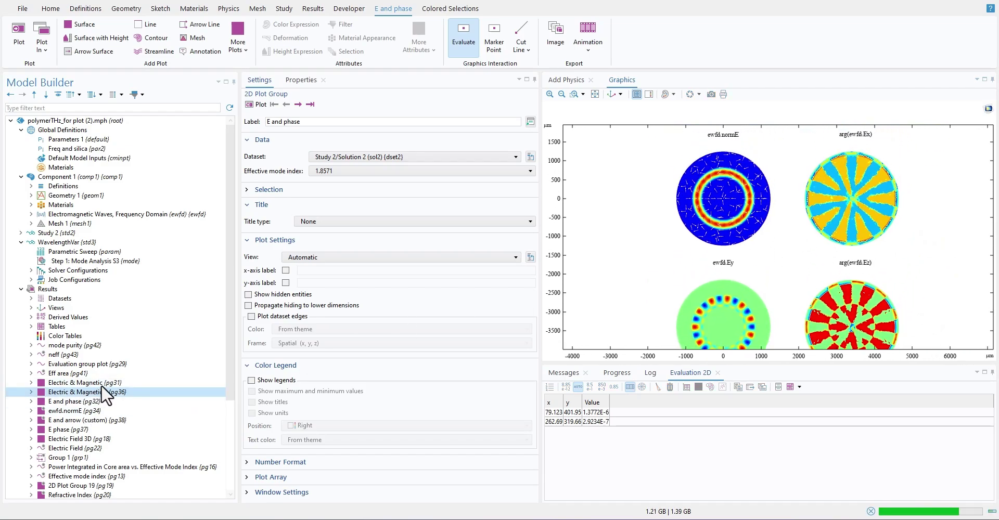
left_click(107, 383)
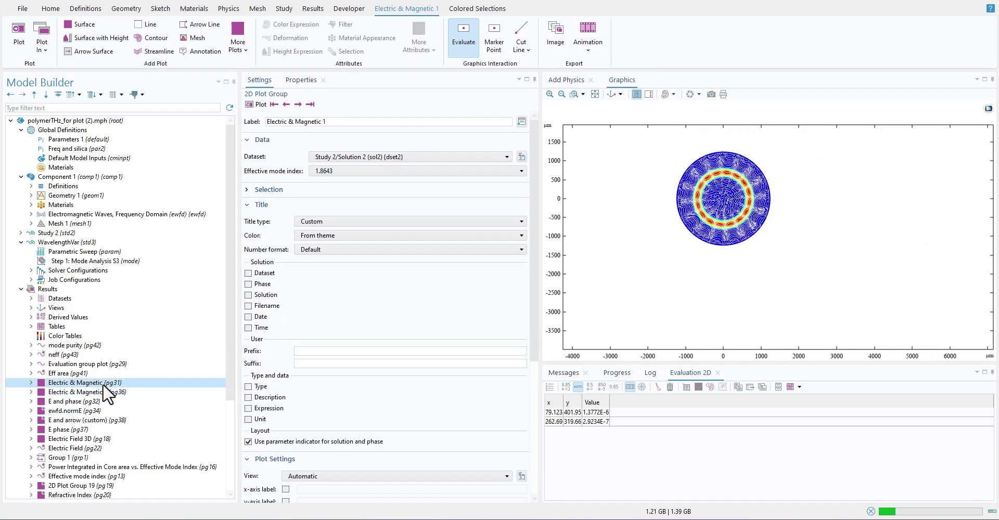
- Compare the Electric Field 3D, E phase and E and arrow plots, ending on Electric & Magnetic
left_click(86, 437)
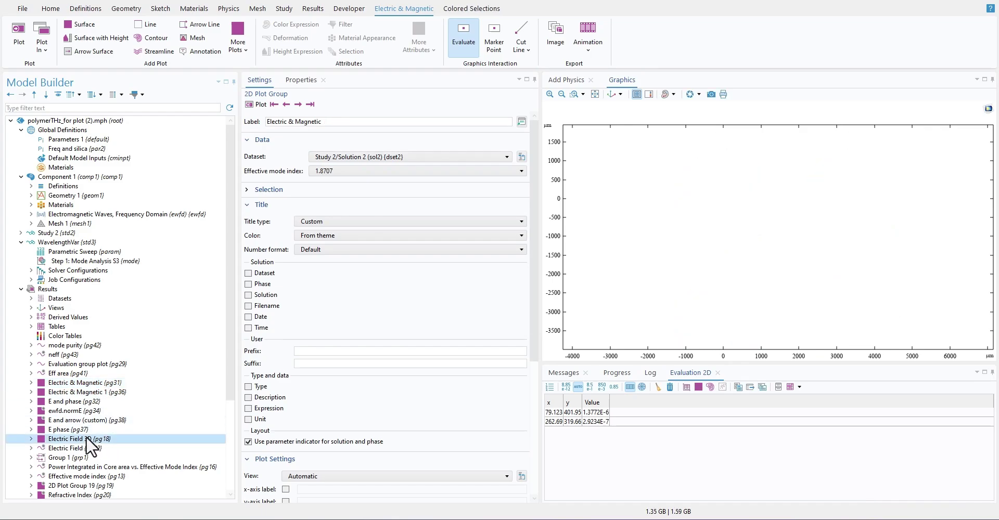
left_click(86, 428)
left_click(92, 420)
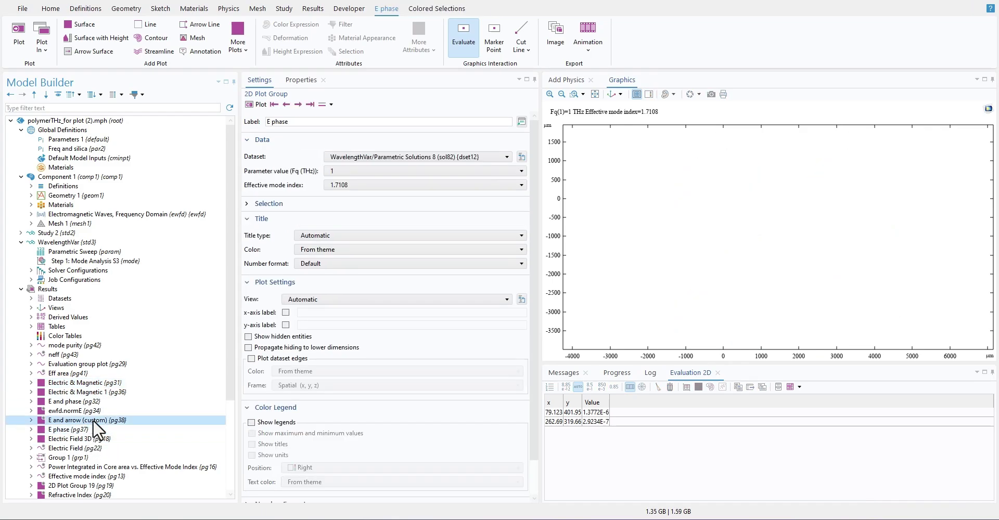
left_click(106, 383)
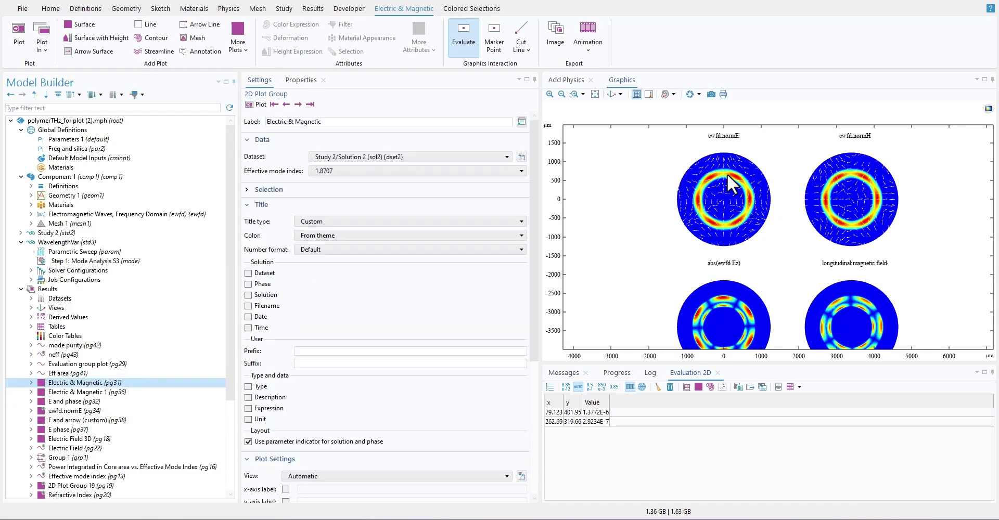
scroll(726, 174, "up", 3)
scroll(693, 203, "down", 2)
scroll(746, 229, "up", 2)
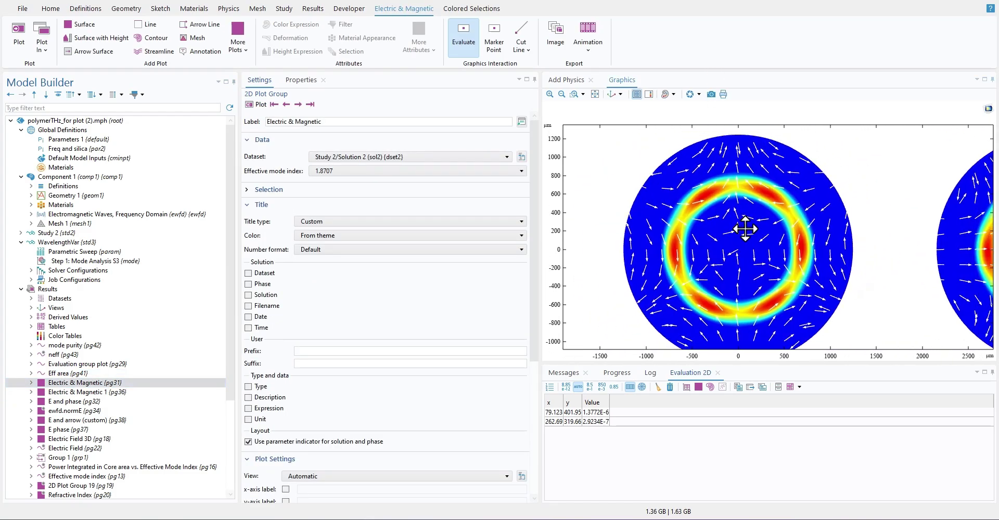